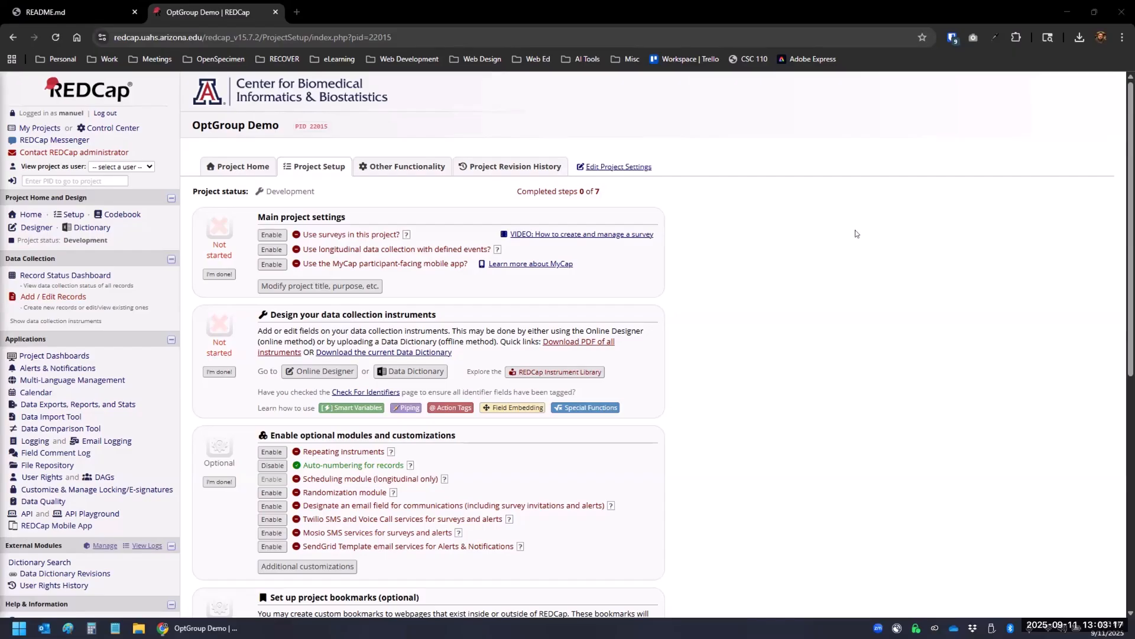
- Start adding a new record in the Demo instrument
click(59, 298)
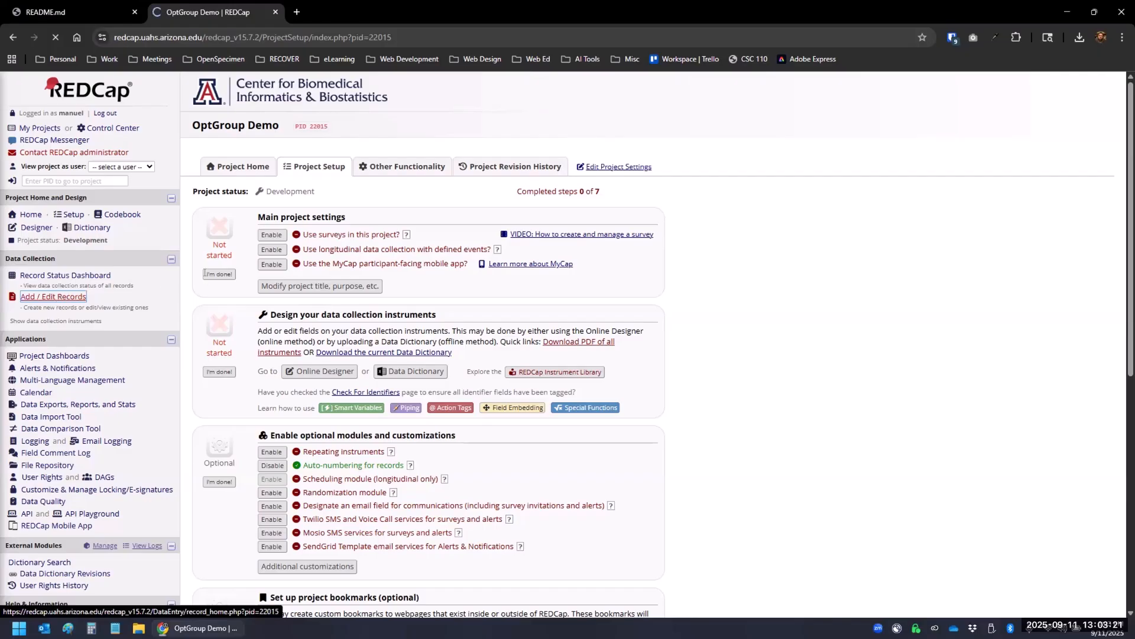
click(491, 305)
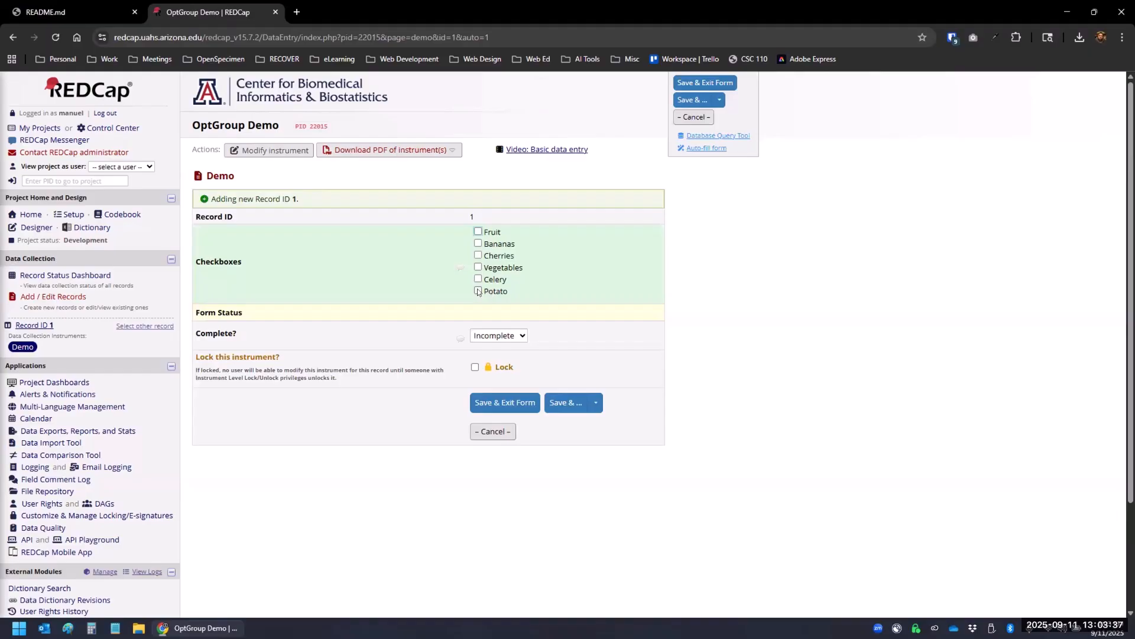
- Open the project's External Modules management page in a separate browser tab and switch to it
scroll(236, 414, down, 2)
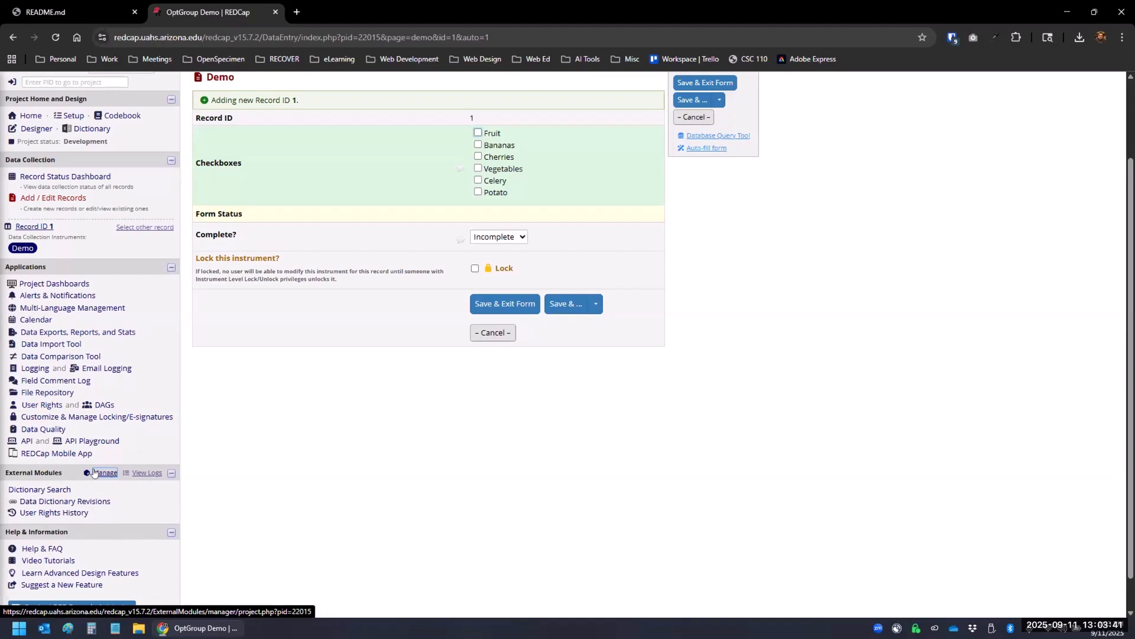
right_click(93, 473)
click(155, 295)
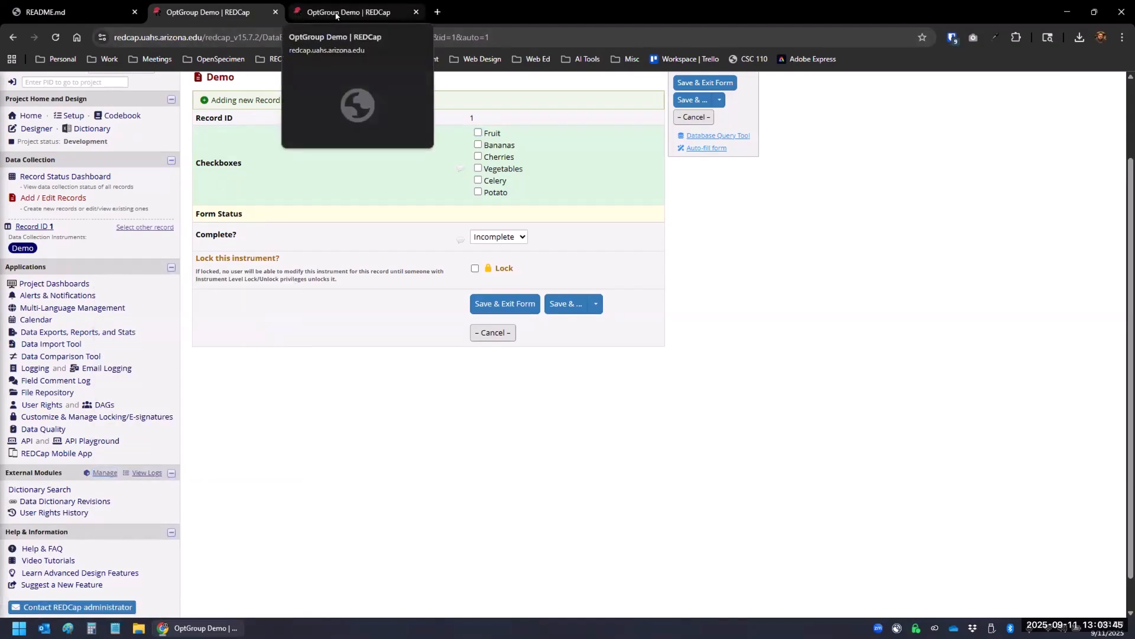
click(336, 15)
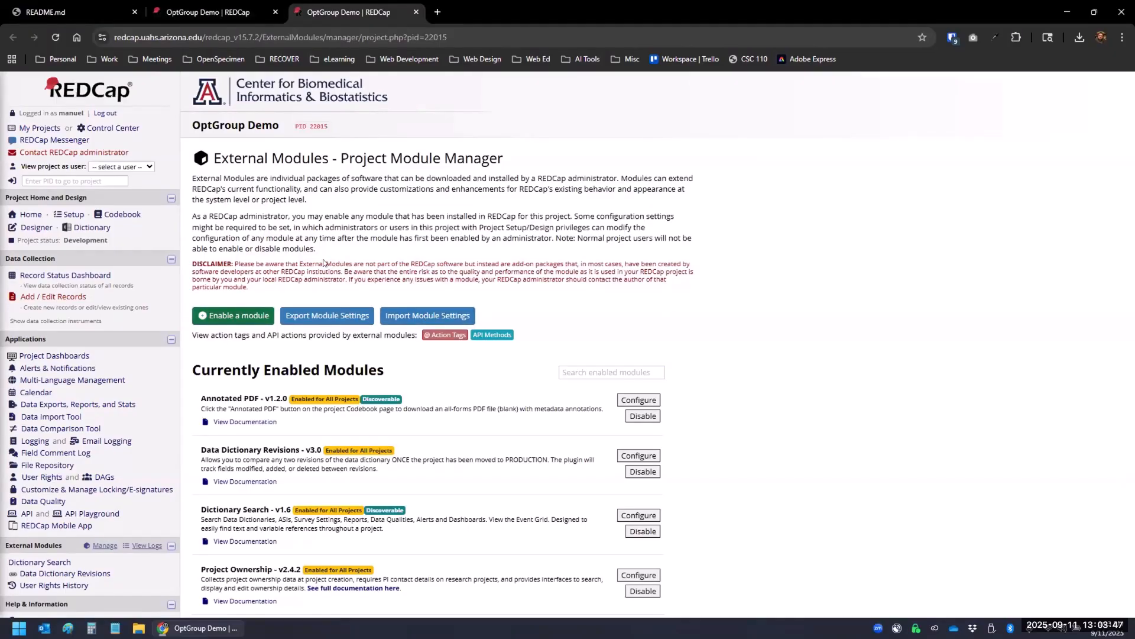
- Find the OptGroup v1.0.0 module among the available modules and enable it for the project
click(264, 315)
text(optg)
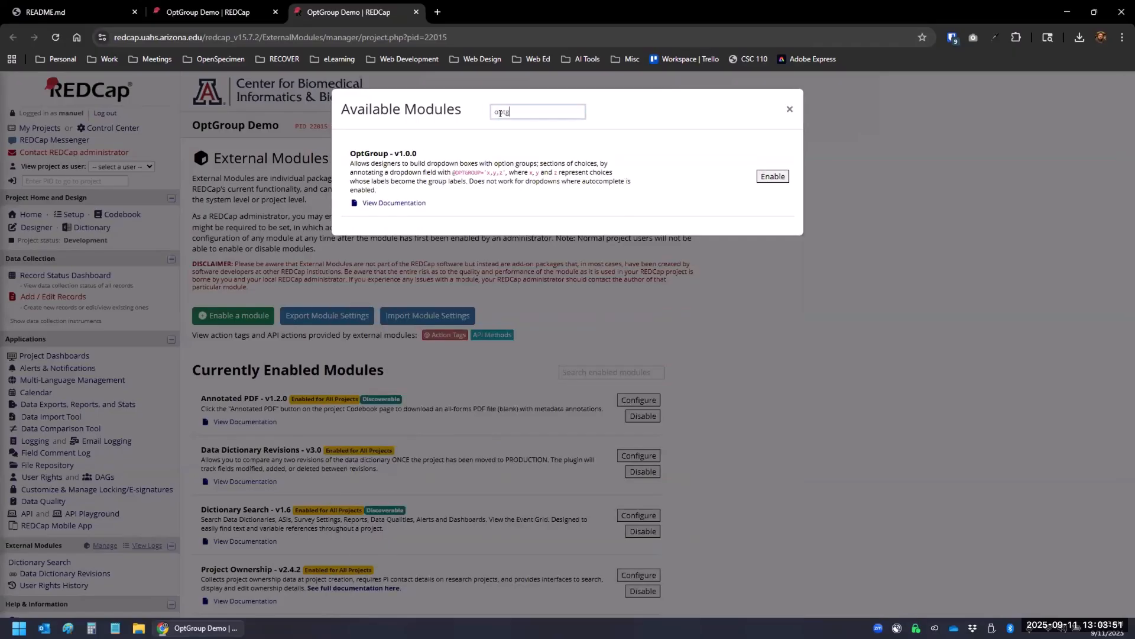
click(772, 178)
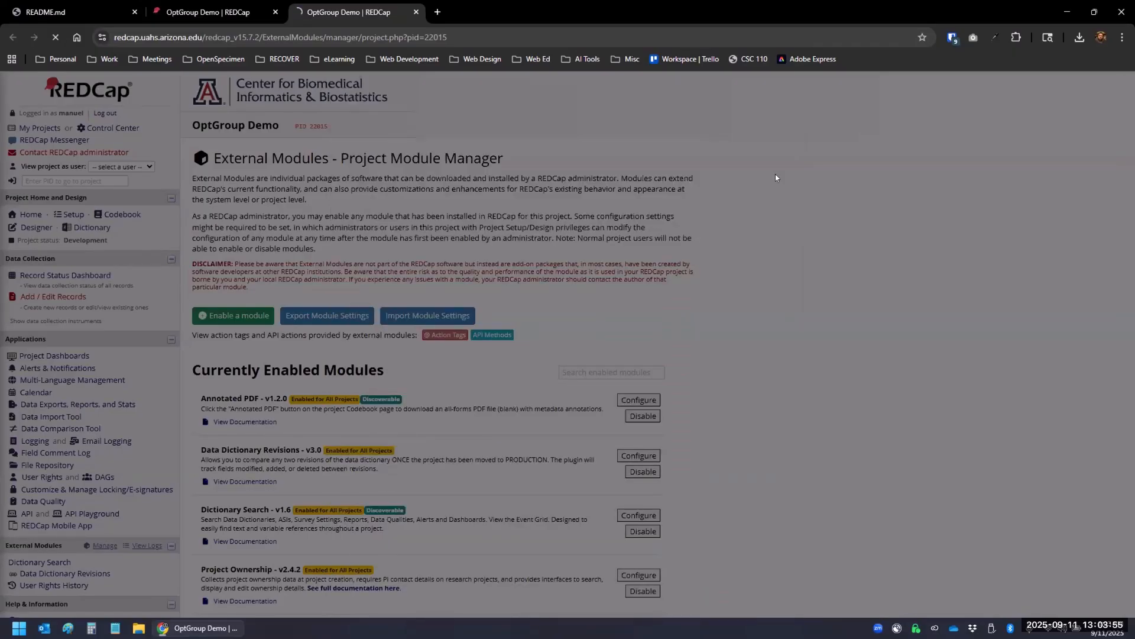
- Review the OptGroup module's configuration settings and close them without saving
scroll(532, 378, down, 5)
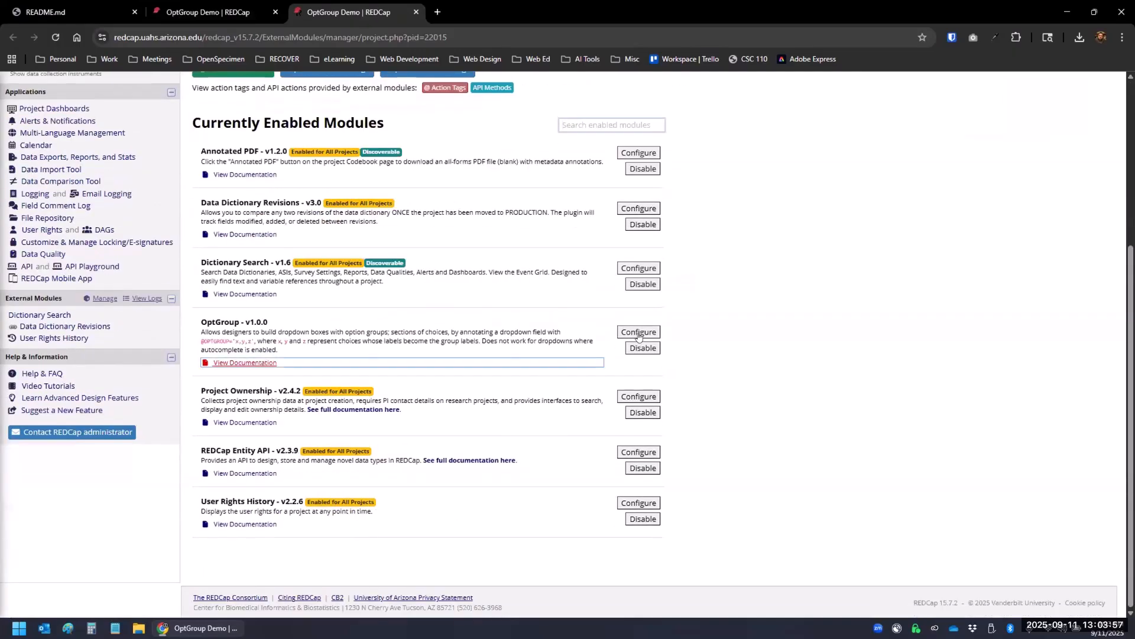
click(637, 333)
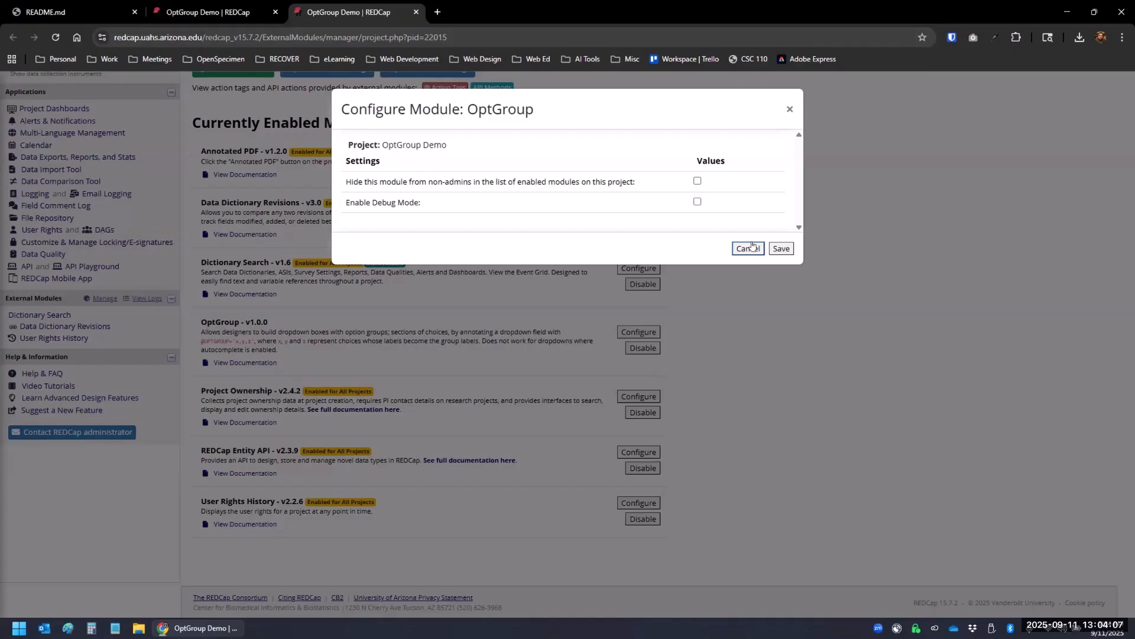
click(787, 112)
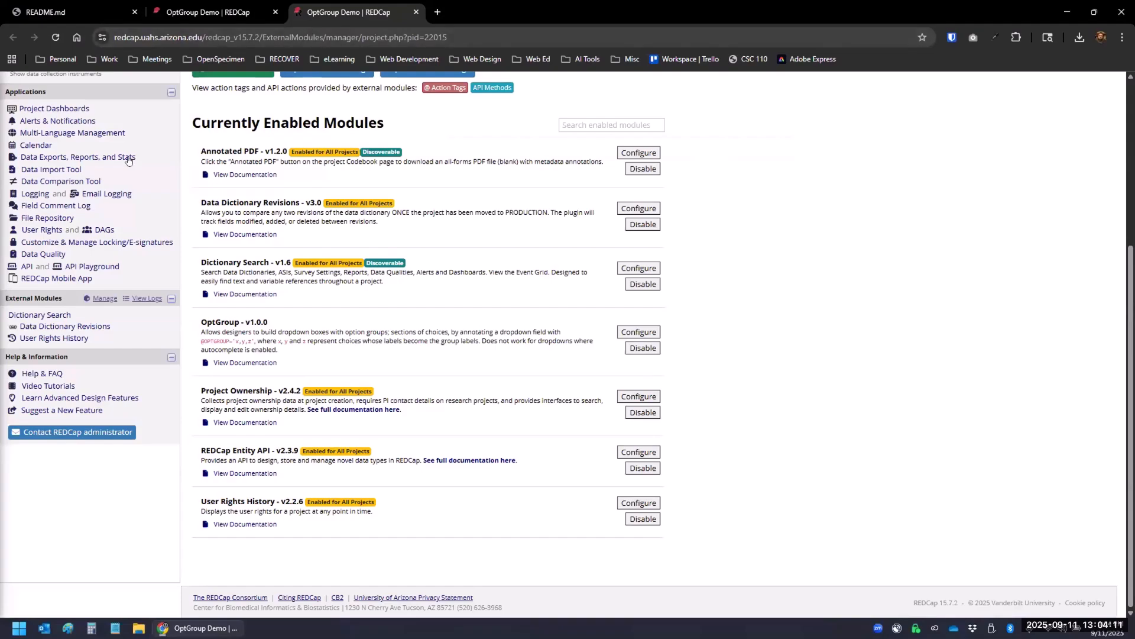
- Open the Demo instrument in the Online Designer
scroll(75, 205, up, 2)
click(37, 77)
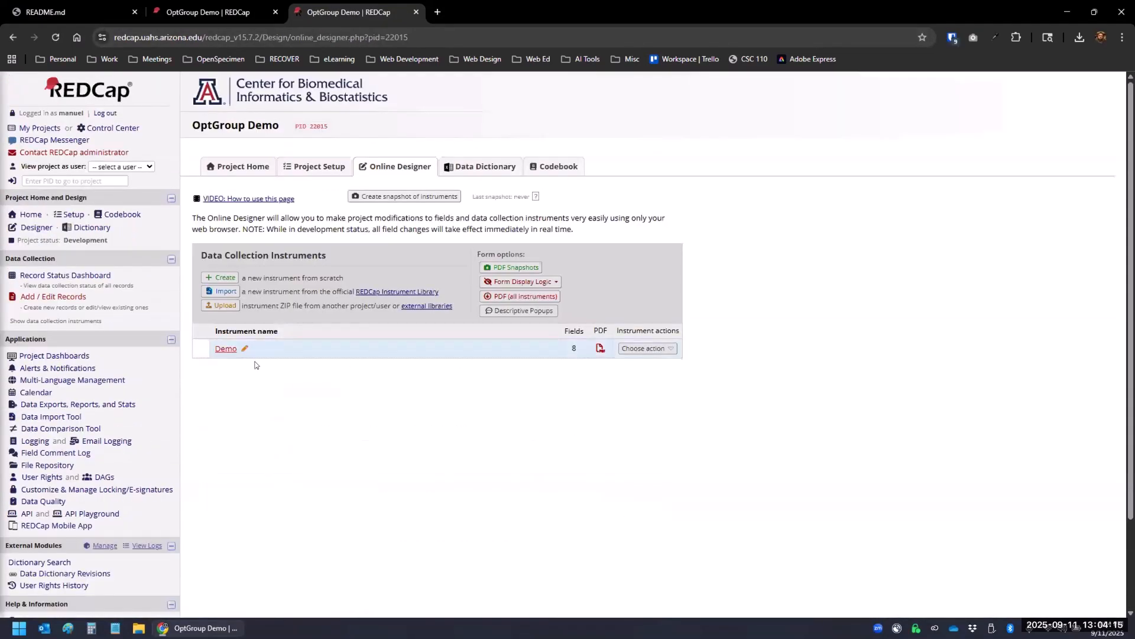
click(225, 349)
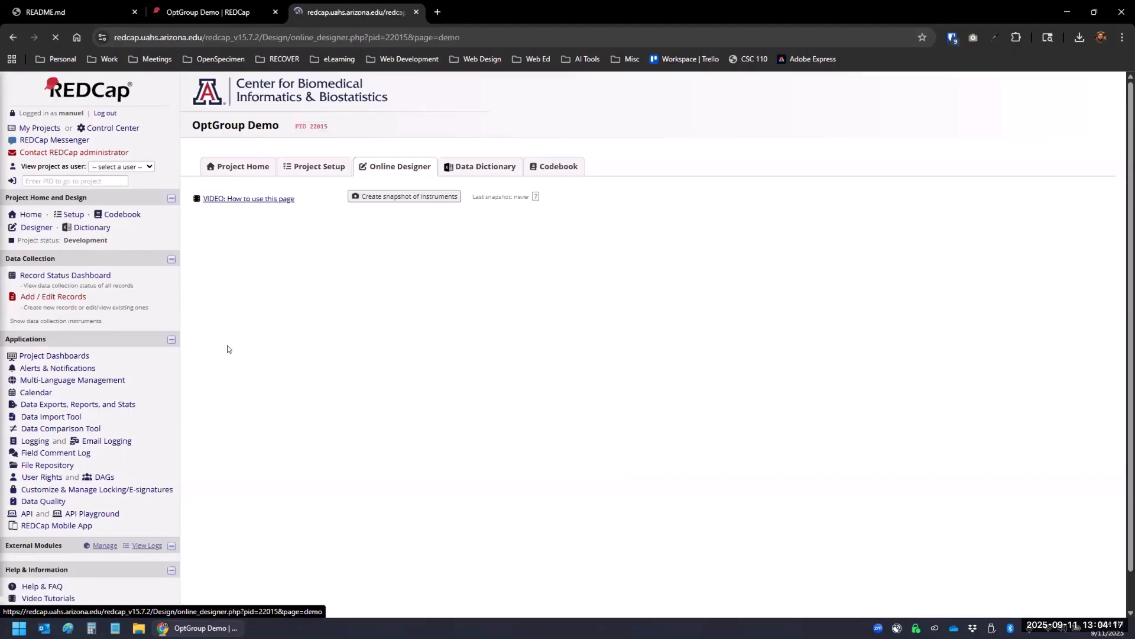
- Select the optgroup_check and styled_radio fields for quick modification
scroll(333, 355, down, 6)
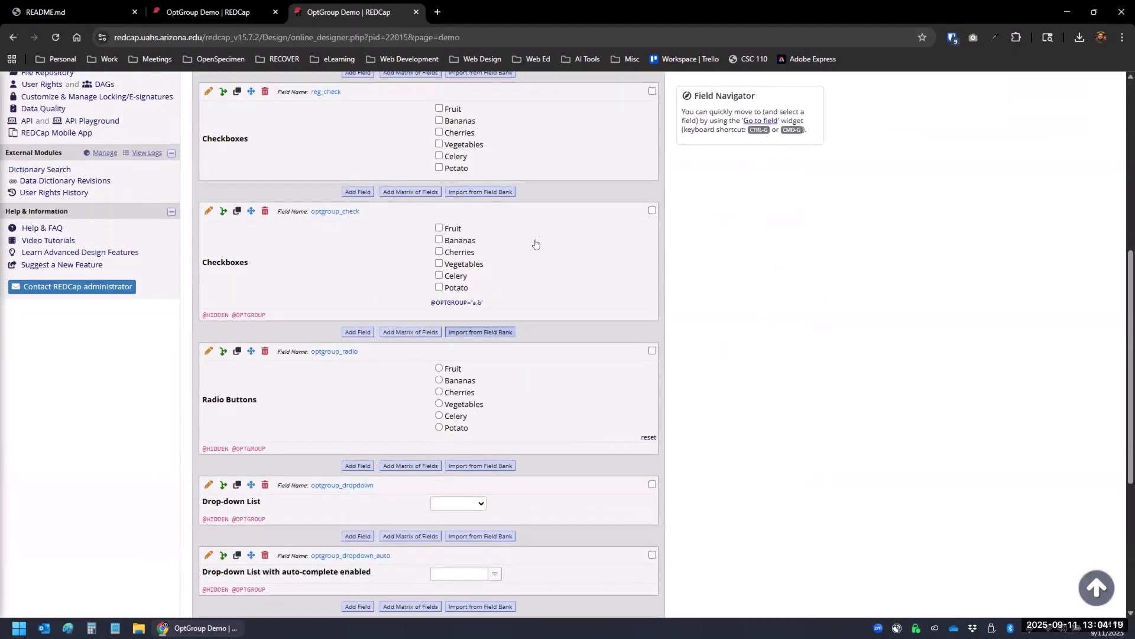
click(652, 210)
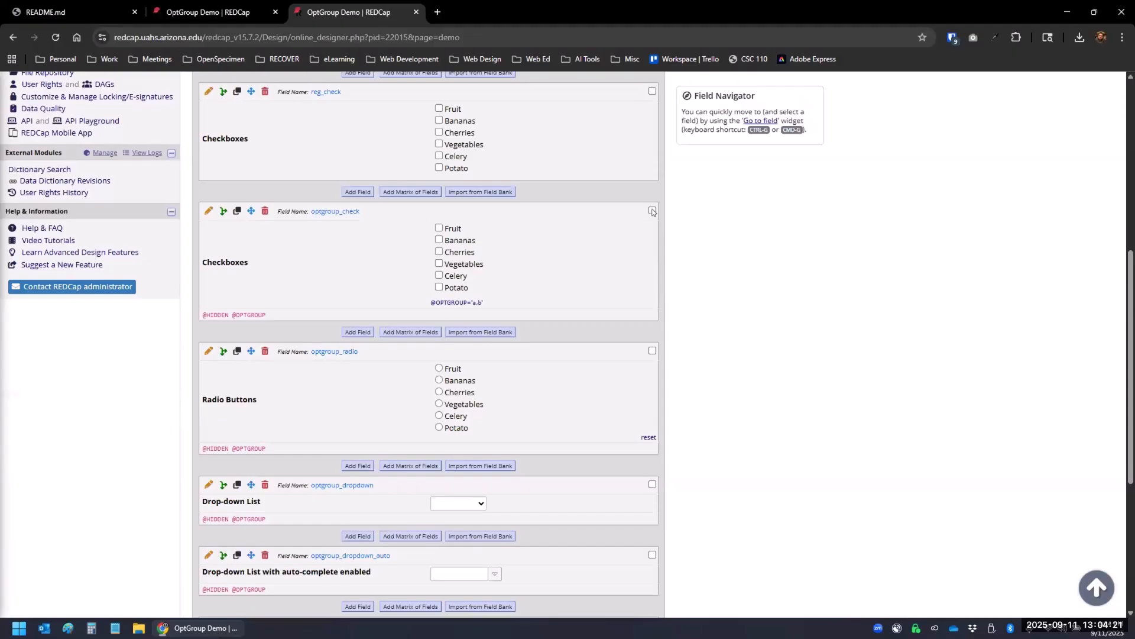
scroll(650, 449, down, 5)
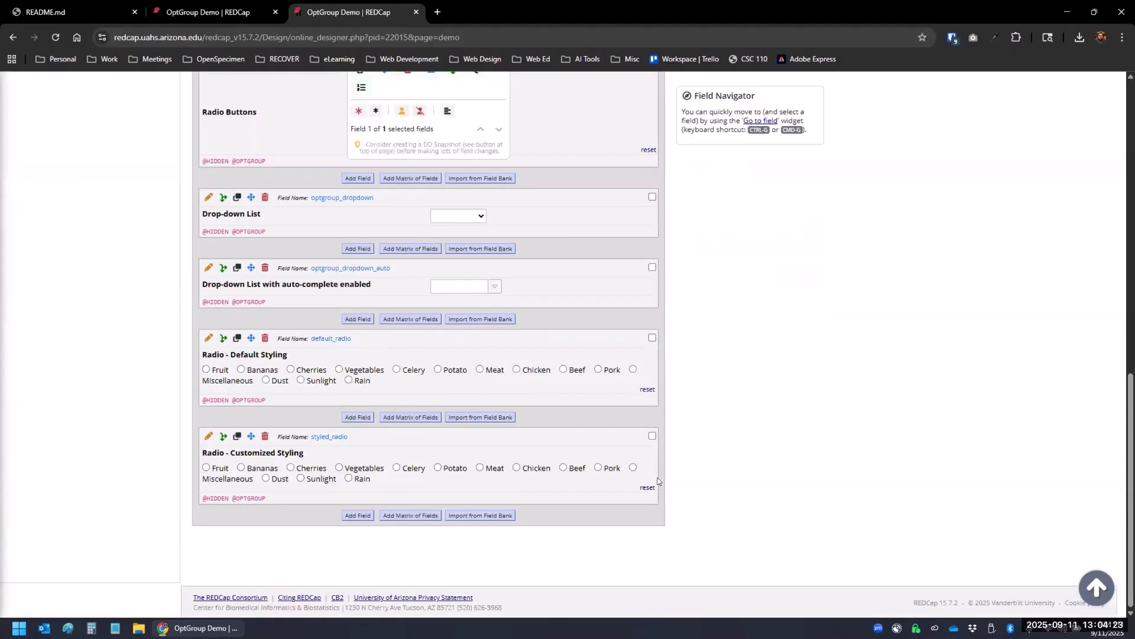
click(652, 436)
scroll(655, 392, up, 3)
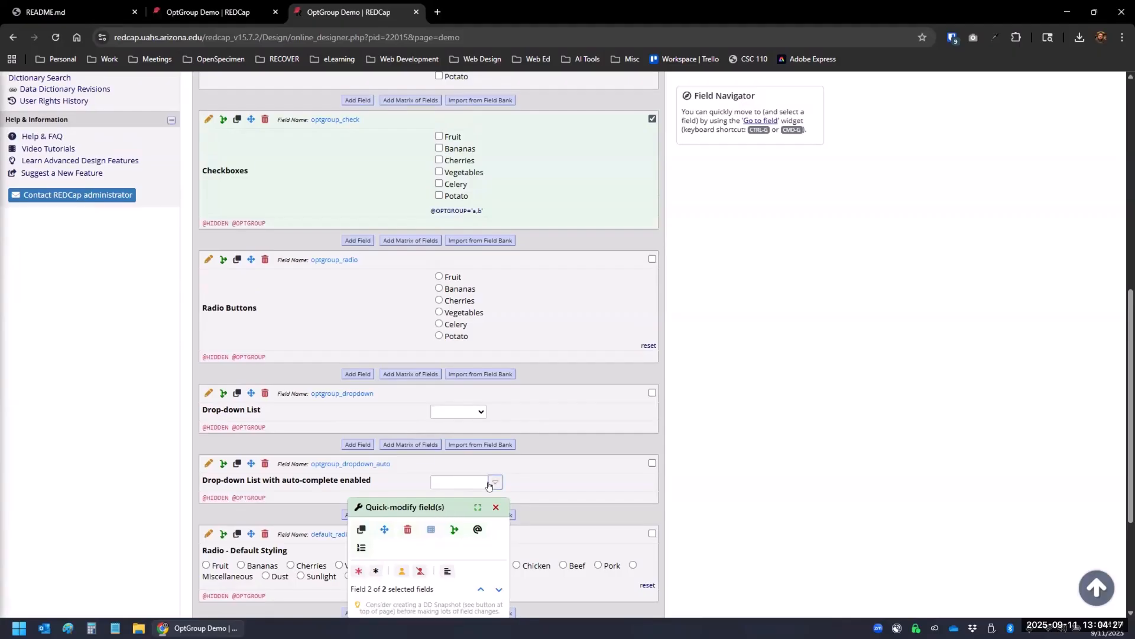
scroll(730, 401, up, 3)
scroll(739, 419, down, 6)
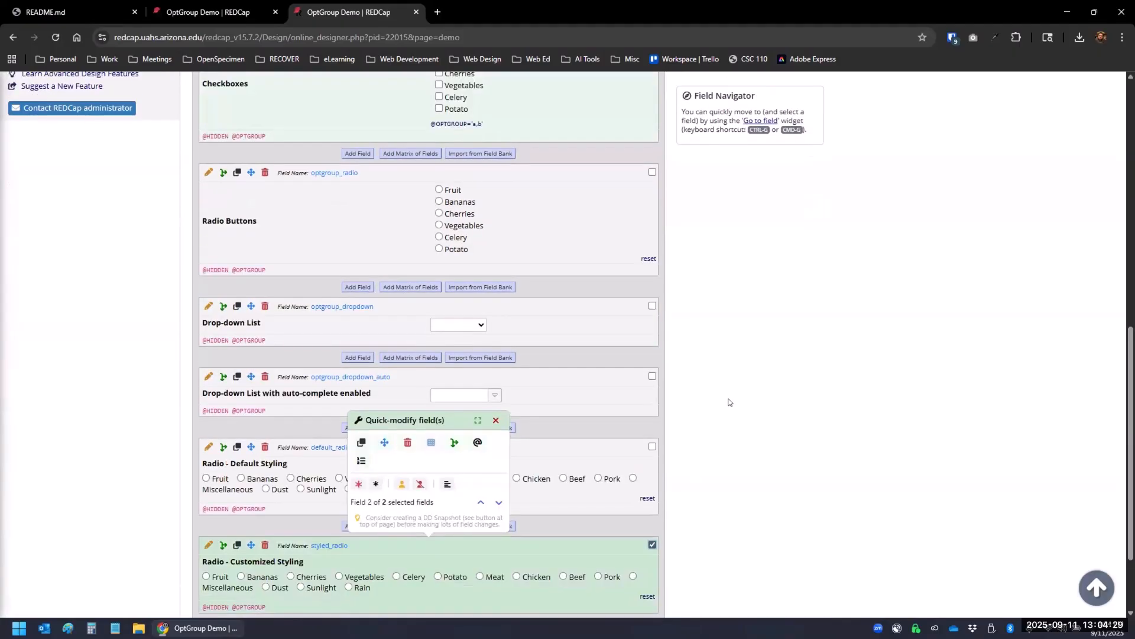
- Extend the quick-modify selection to include every field between optgroup_check and styled_radio
click(793, 415)
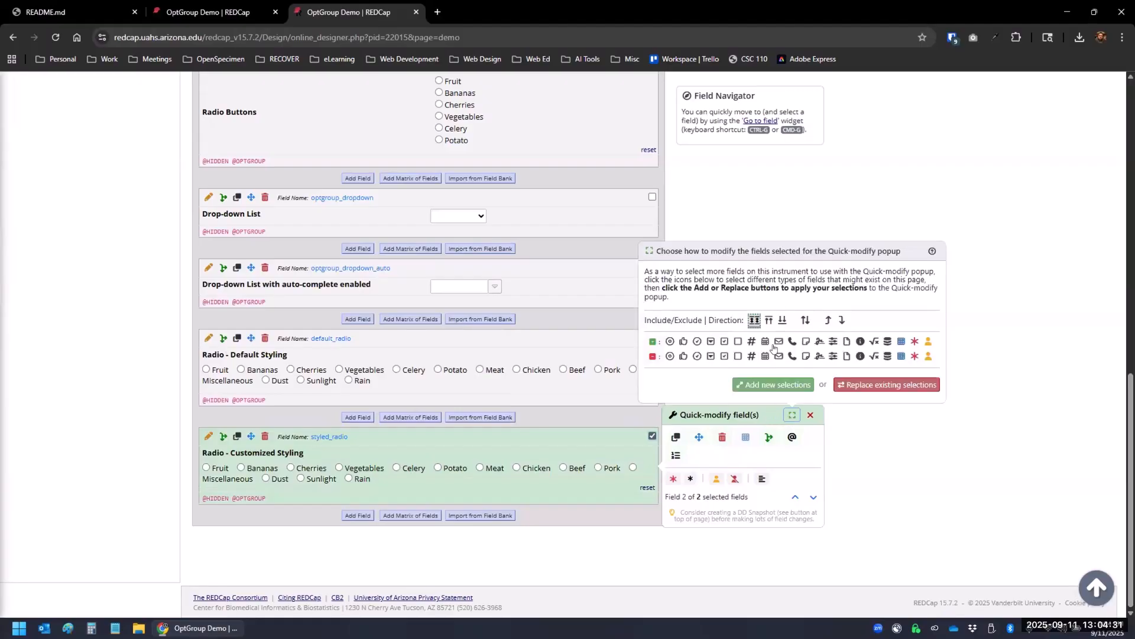
click(804, 321)
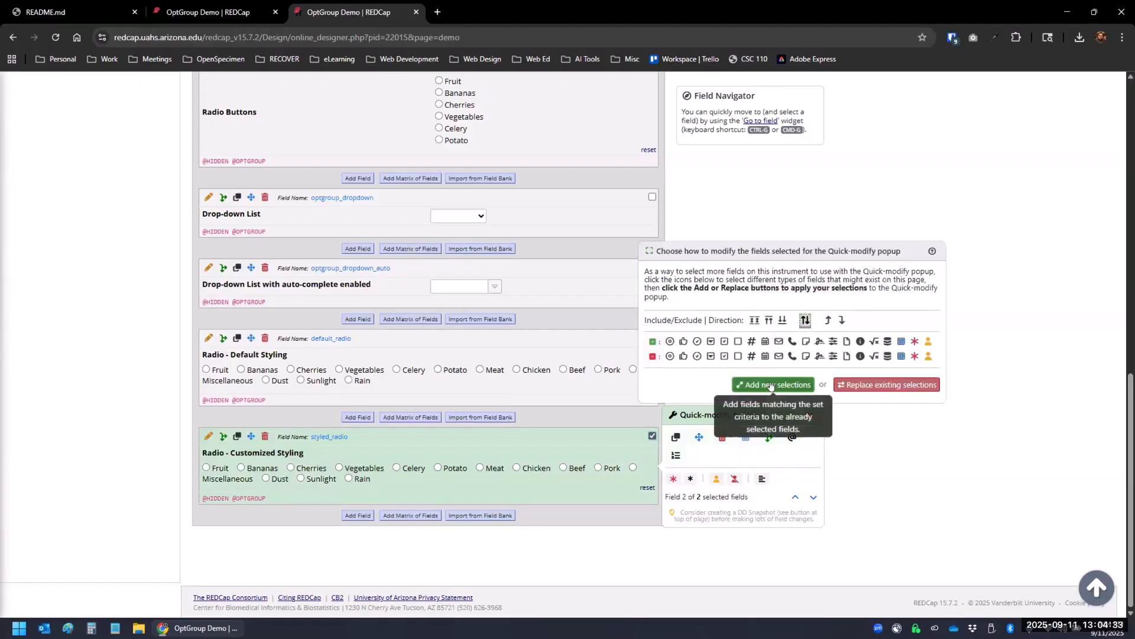
click(770, 385)
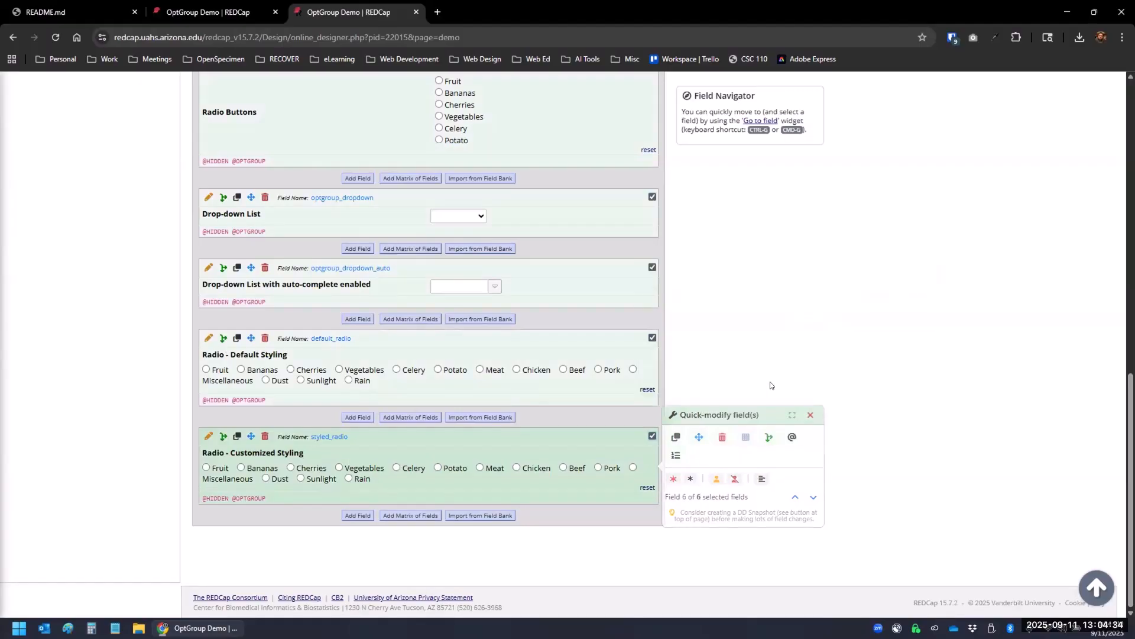
click(769, 438)
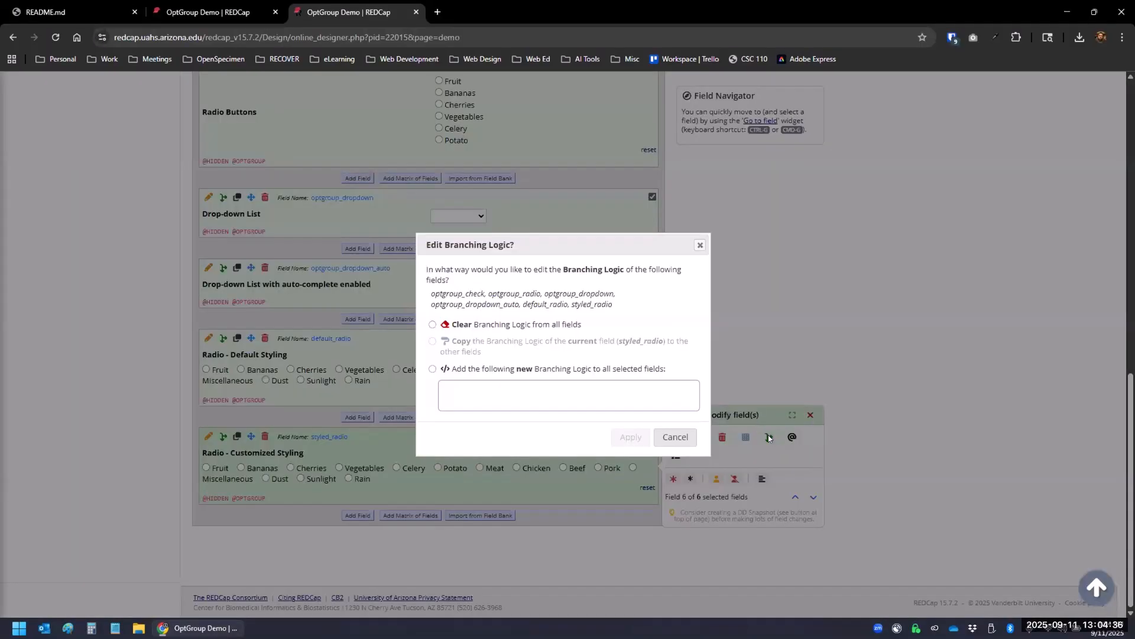
click(699, 245)
click(792, 437)
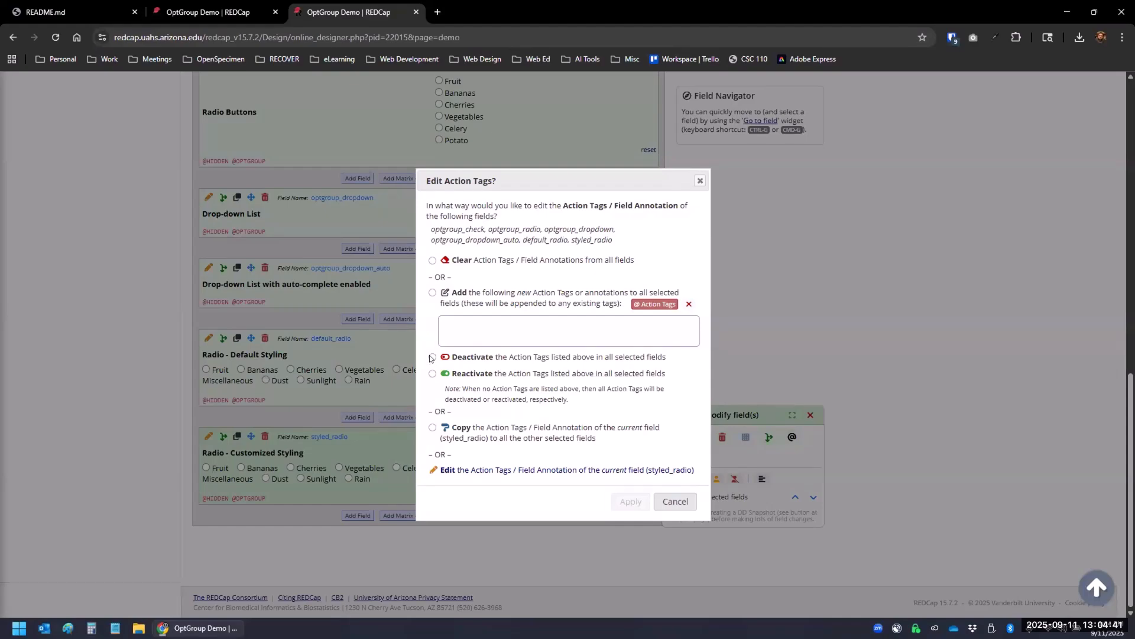
click(444, 321)
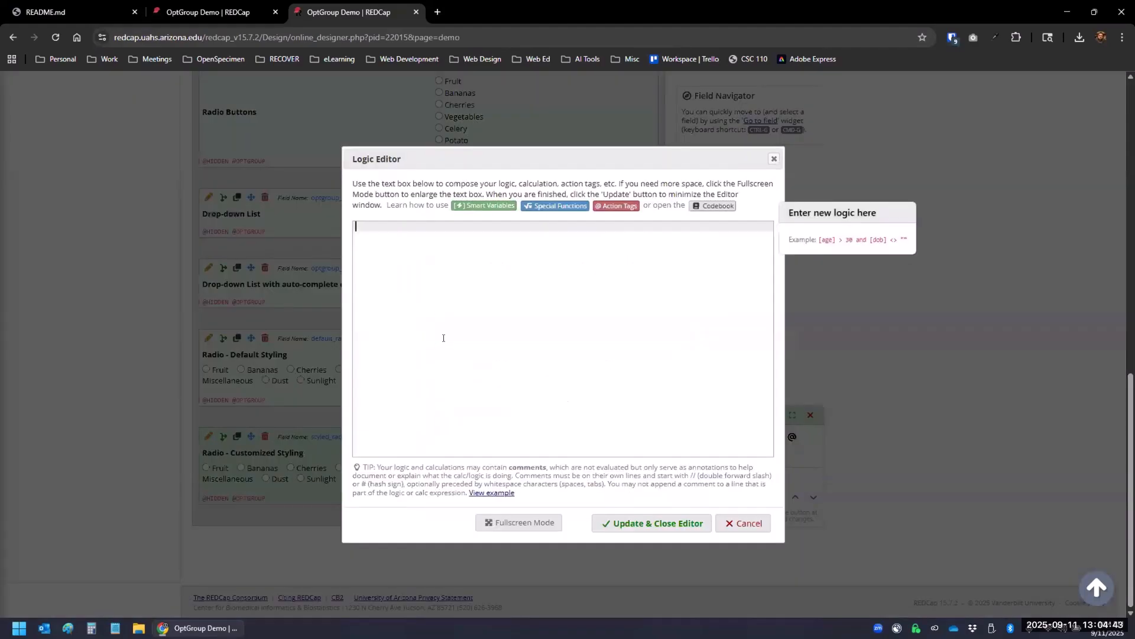
text(@HIDDEN)
click(633, 524)
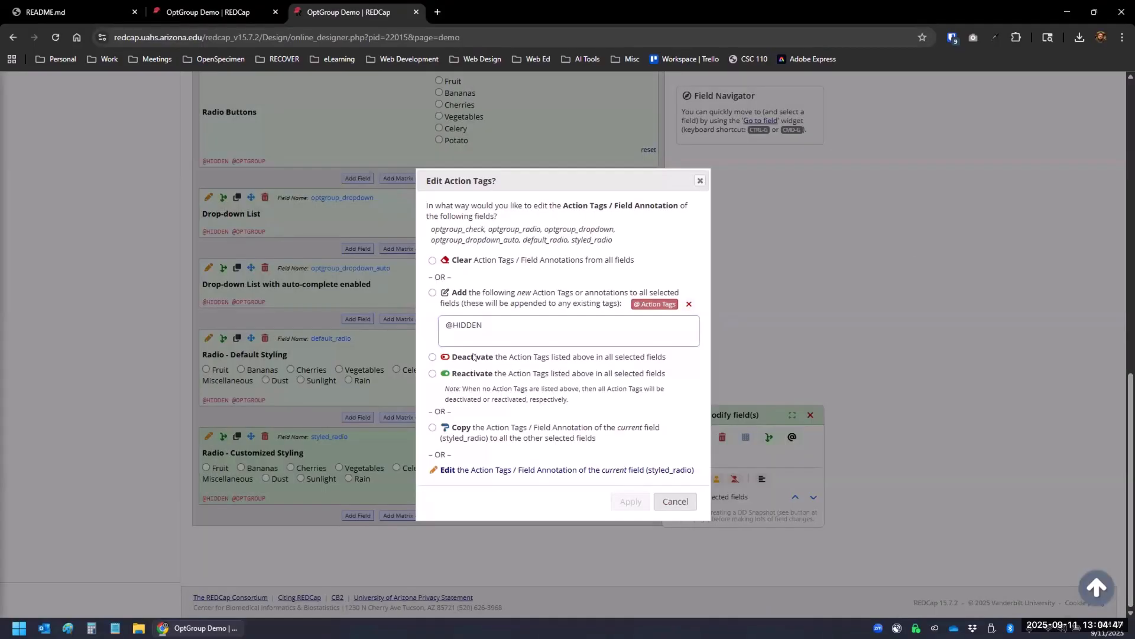
click(433, 357)
click(619, 502)
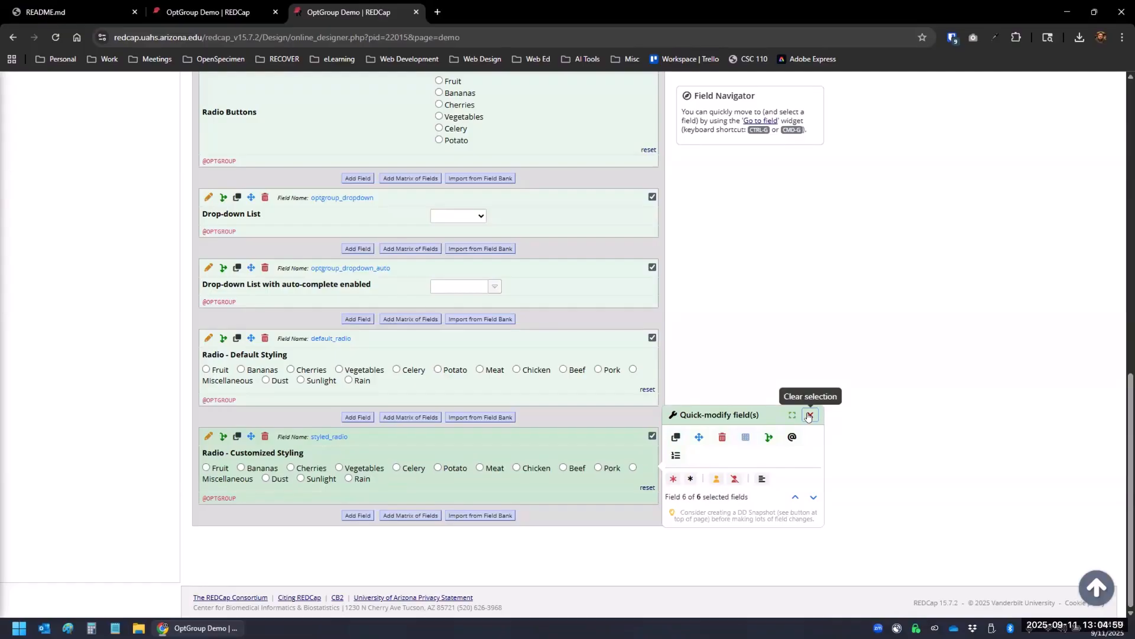
click(808, 417)
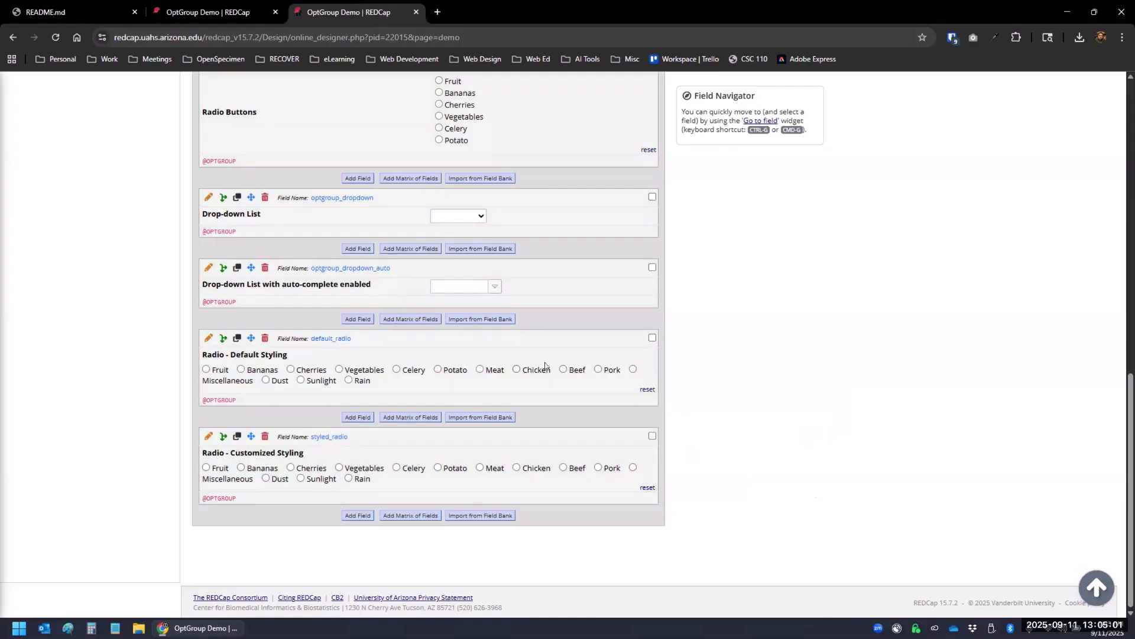
- Return to the browser tab with the new record's Demo form and reload the page
scroll(455, 359, up, 3)
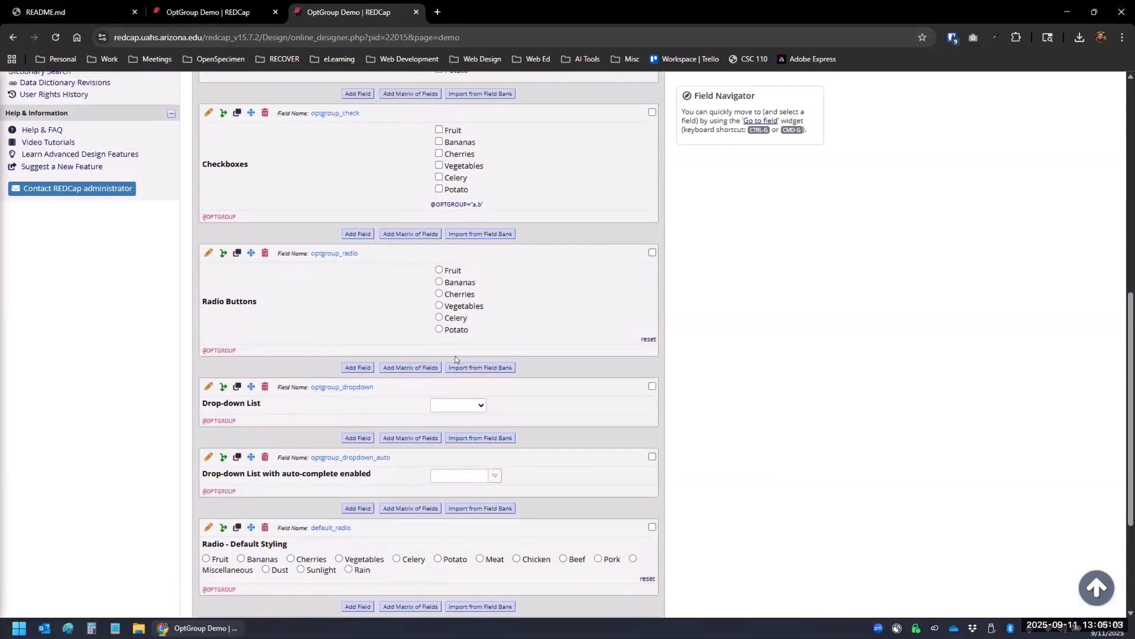
scroll(229, 327, up, 3)
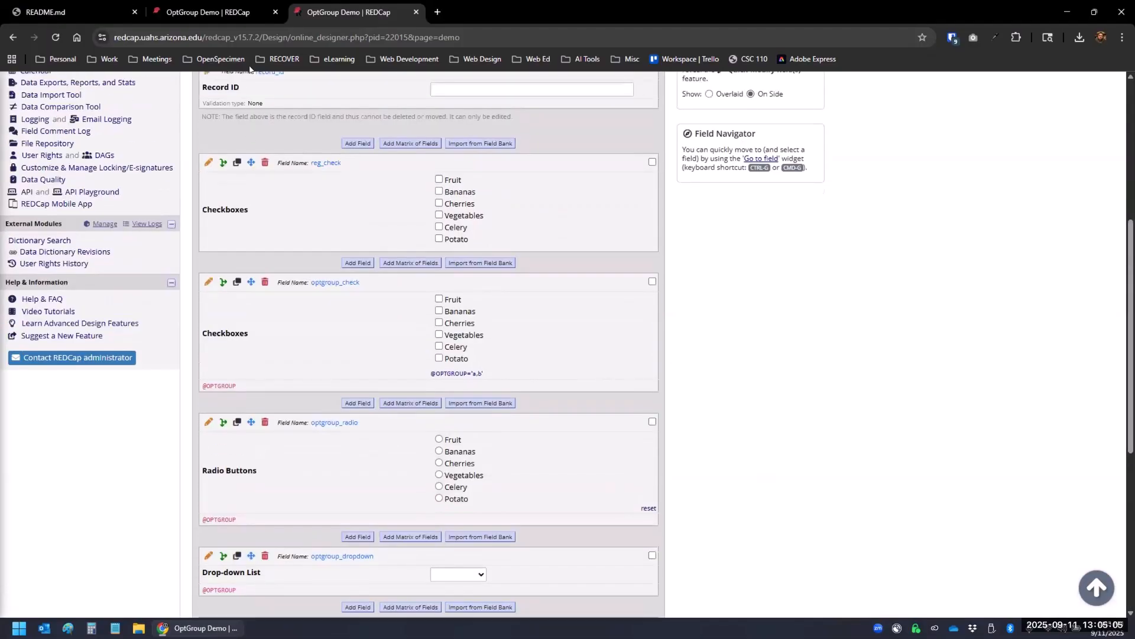
drag(310, 18, 169, 17)
click(355, 12)
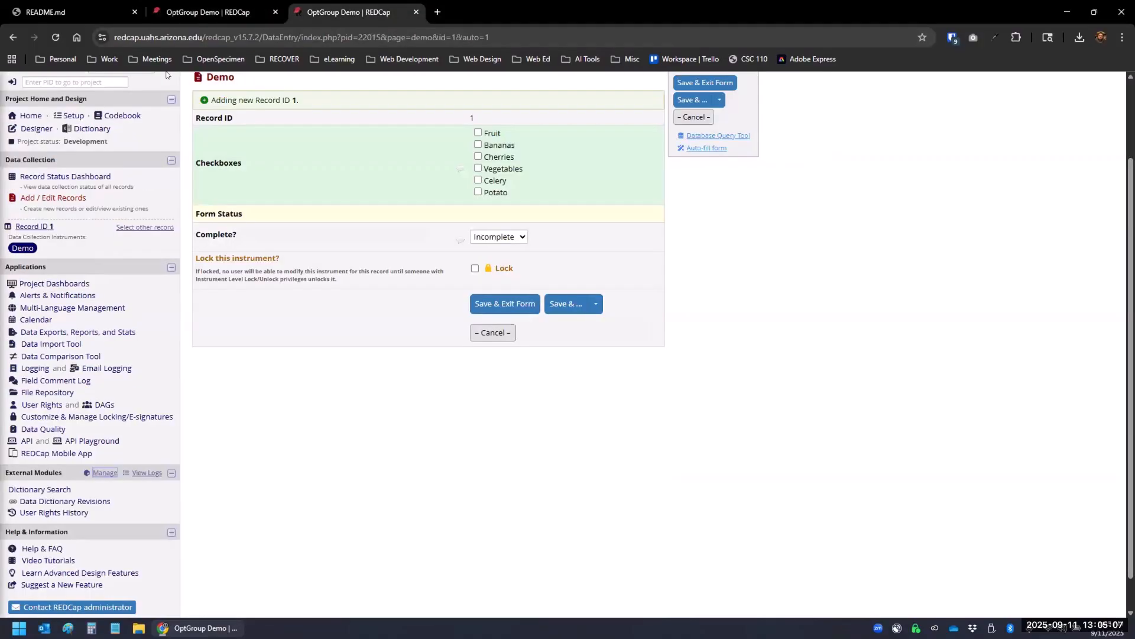
click(56, 37)
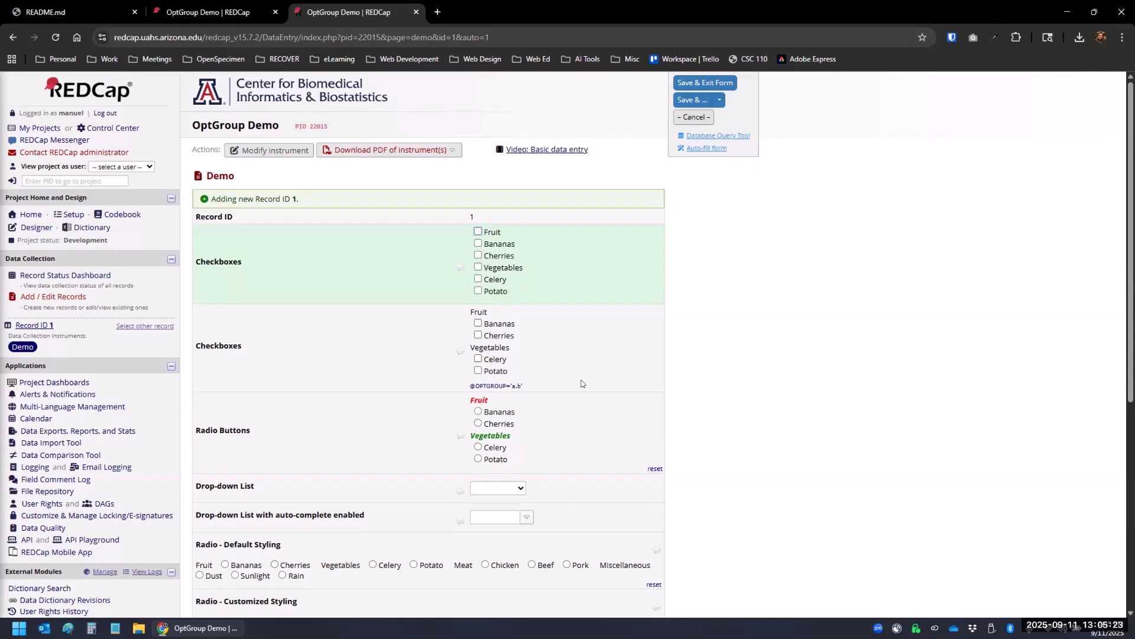
- Try the grouped Radio Buttons field by switching between Bananas and Celery, leaving Bananas selected
scroll(582, 384, down, 3)
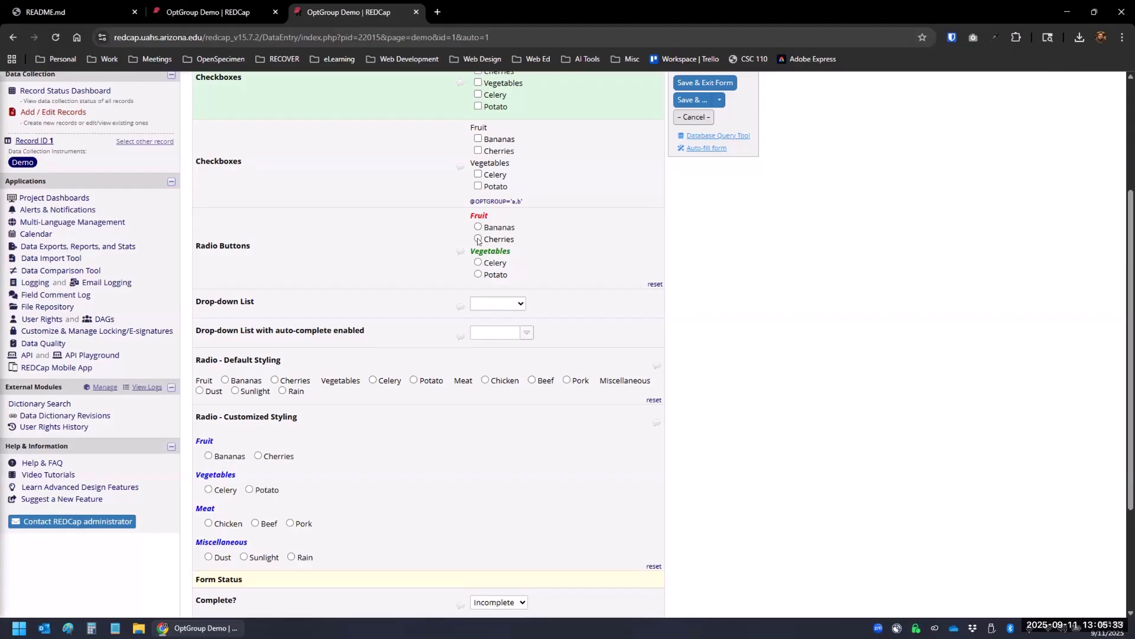
click(478, 227)
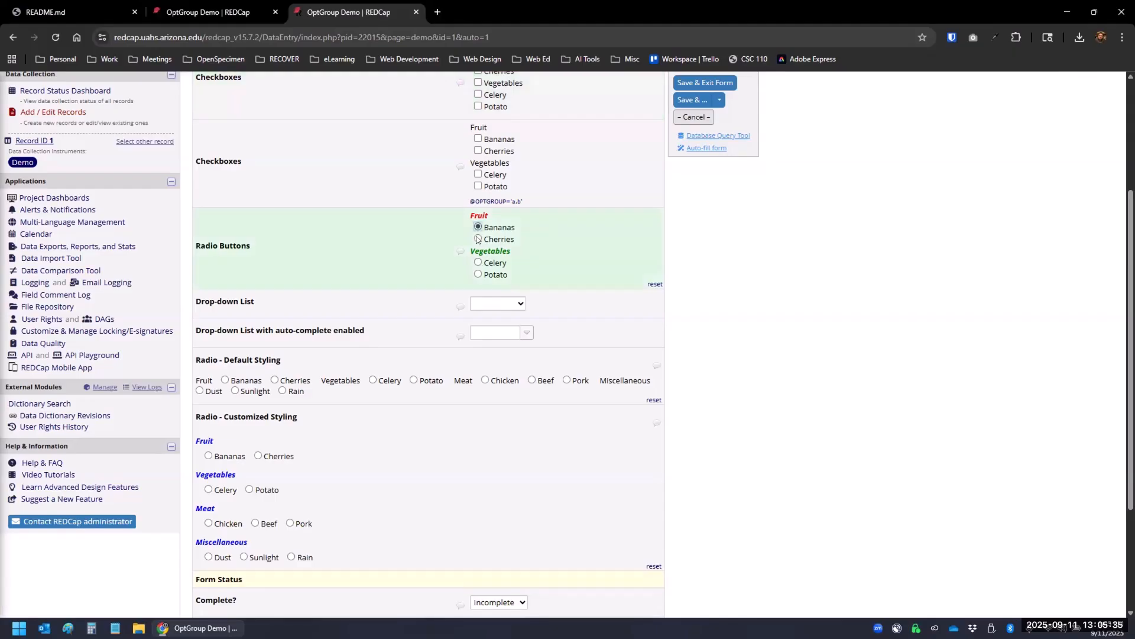
click(477, 263)
click(478, 227)
- Try ticking Bananas, Cherries and Potato in the grouped Checkboxes field, and untick them again
click(478, 138)
click(478, 150)
click(478, 185)
click(477, 138)
click(478, 150)
click(478, 186)
- Set the Drop-down List field to Bananas under the Fruit group
scroll(709, 259, down, 2)
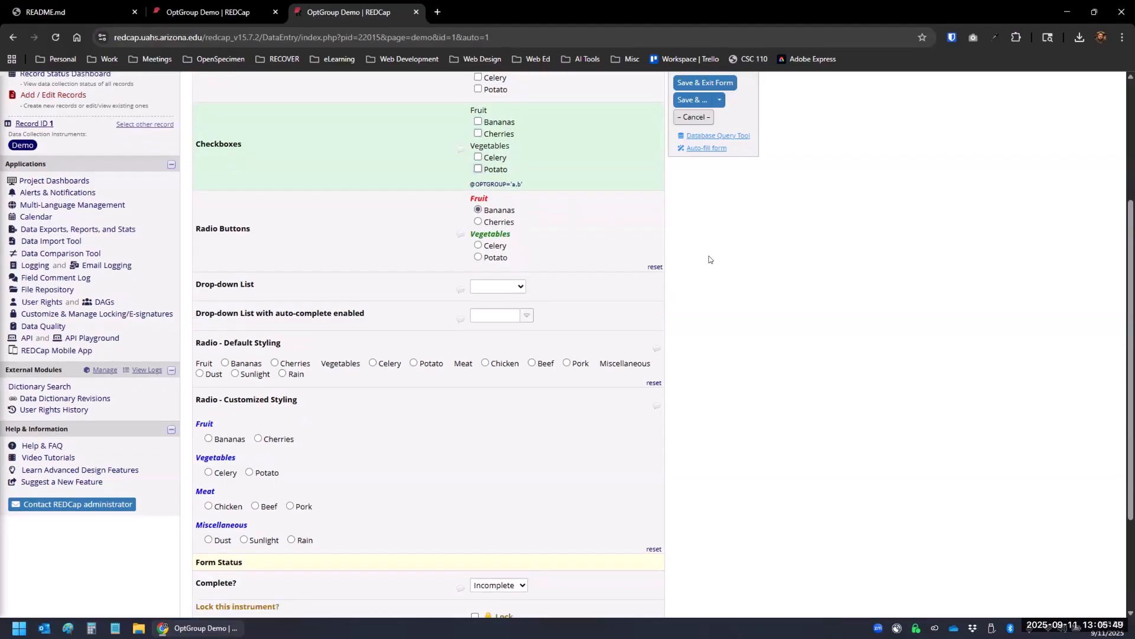
click(521, 205)
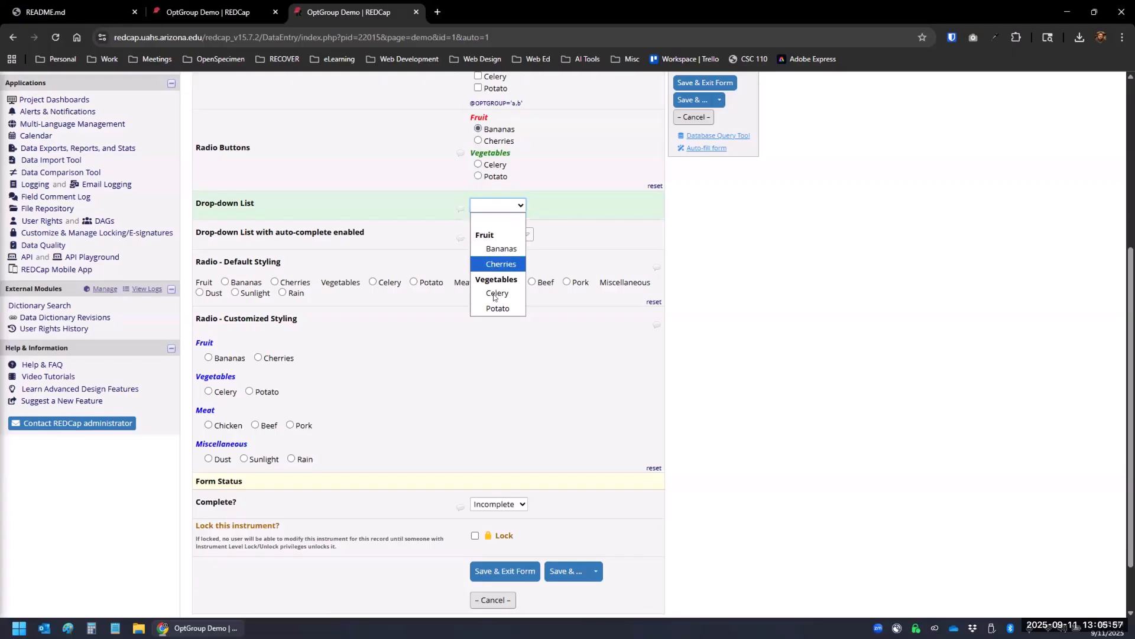
click(494, 252)
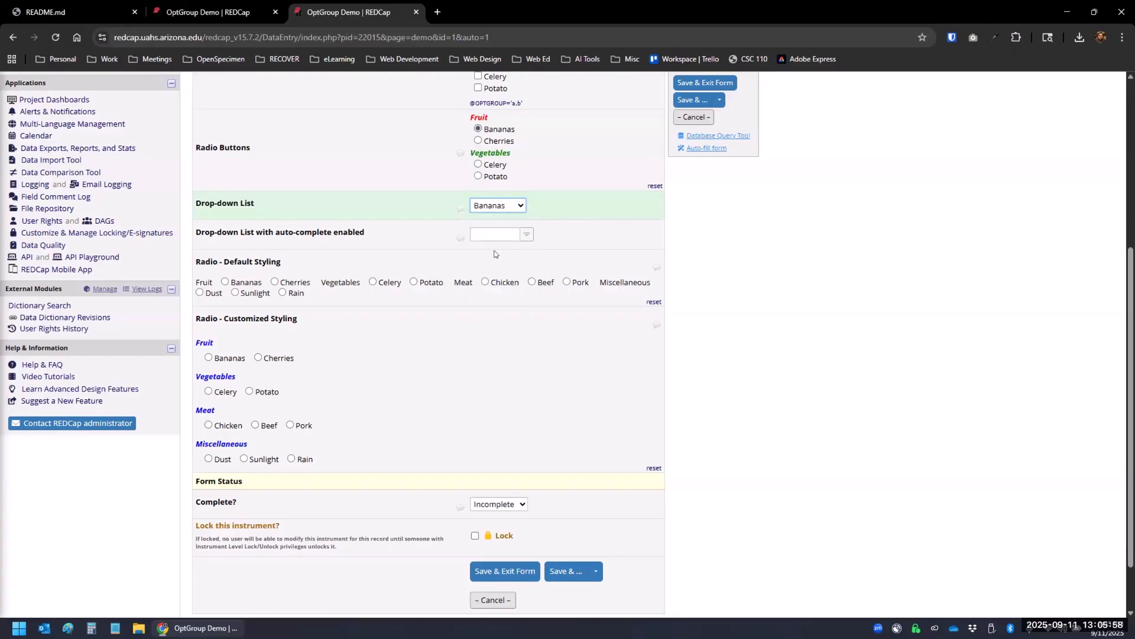
- Look over the grouped options in the Drop-down List and the default and customized radio fields on the form
click(520, 205)
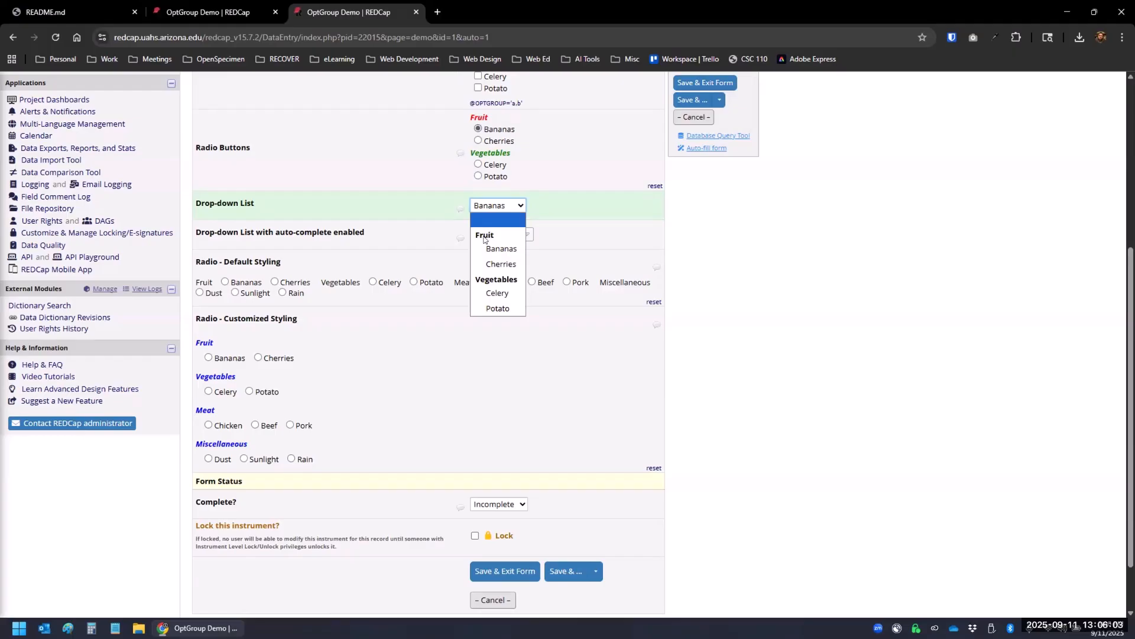
click(683, 287)
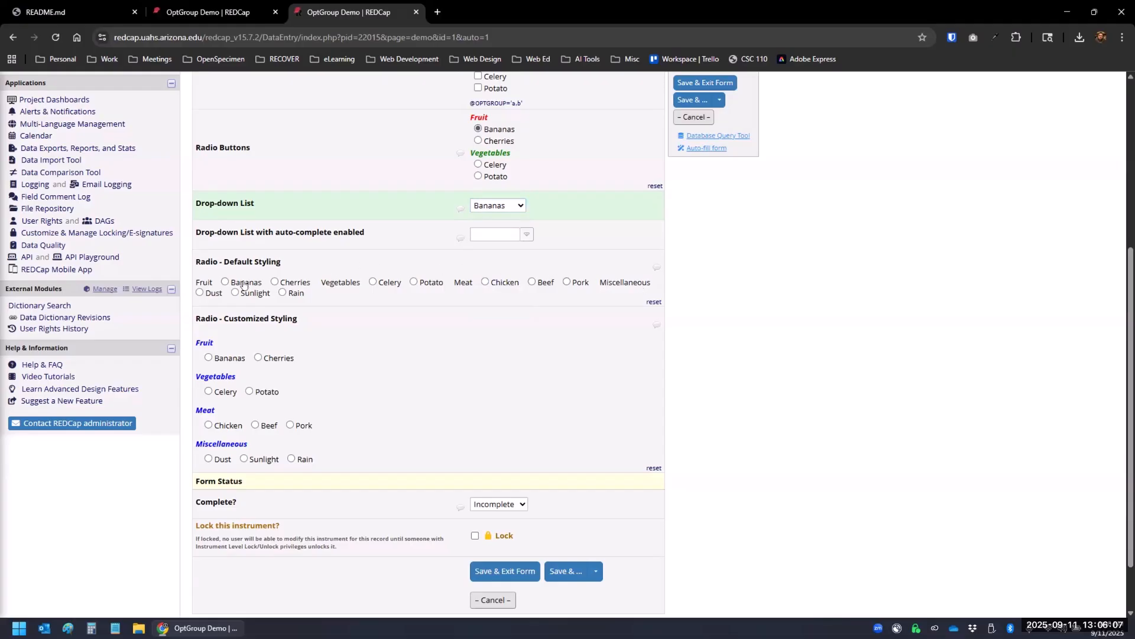
scroll(248, 287, down, 2)
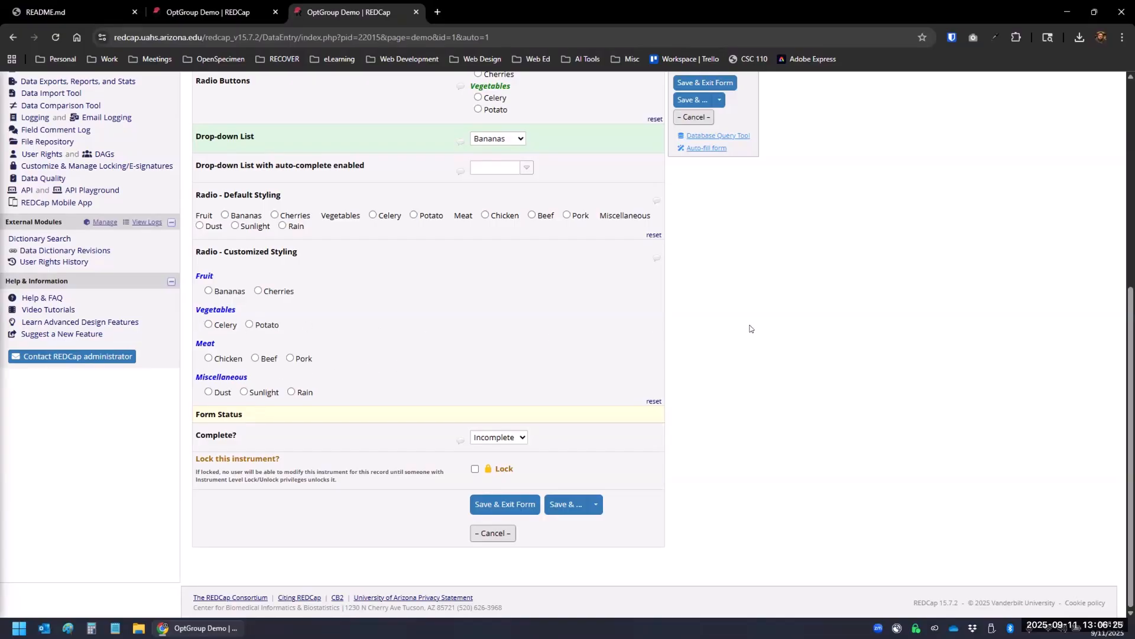
scroll(750, 329, up, 6)
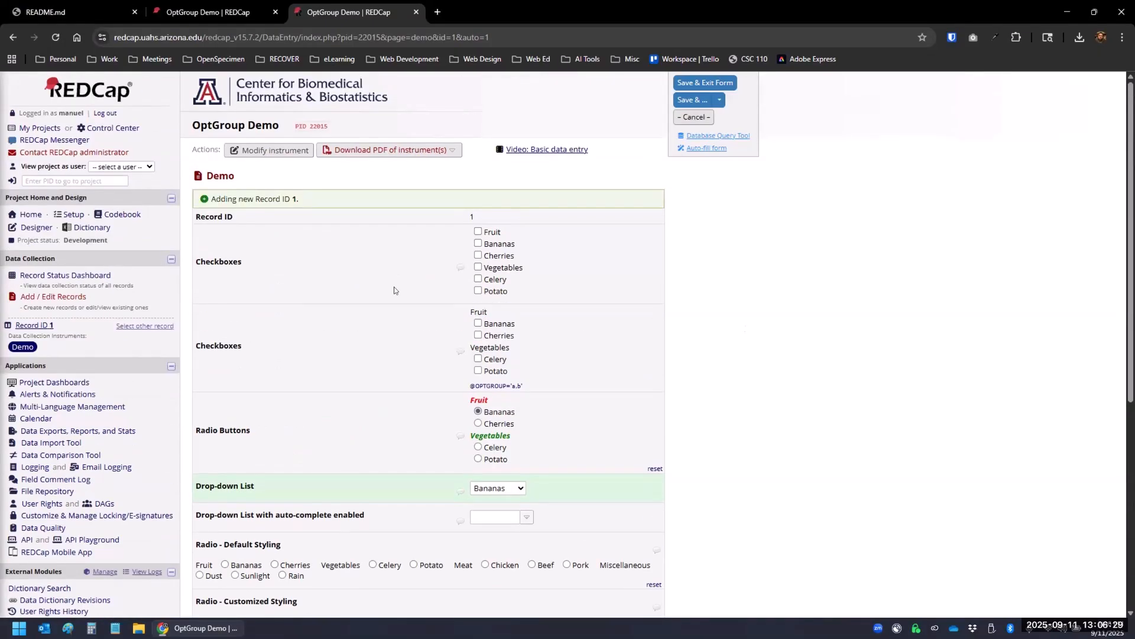
click(204, 12)
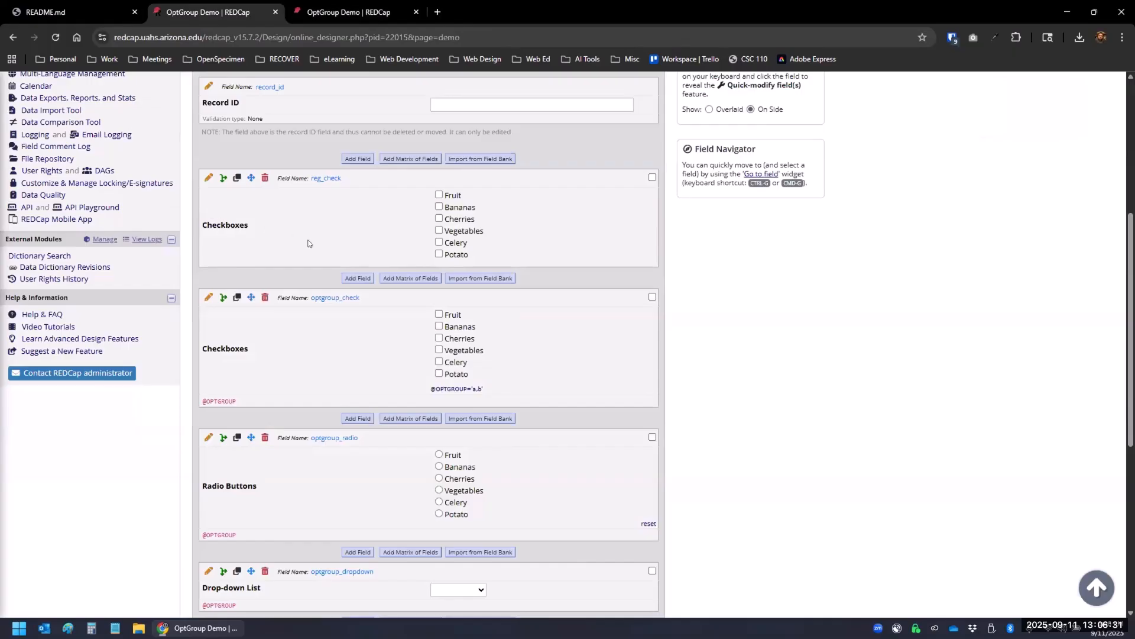
click(207, 297)
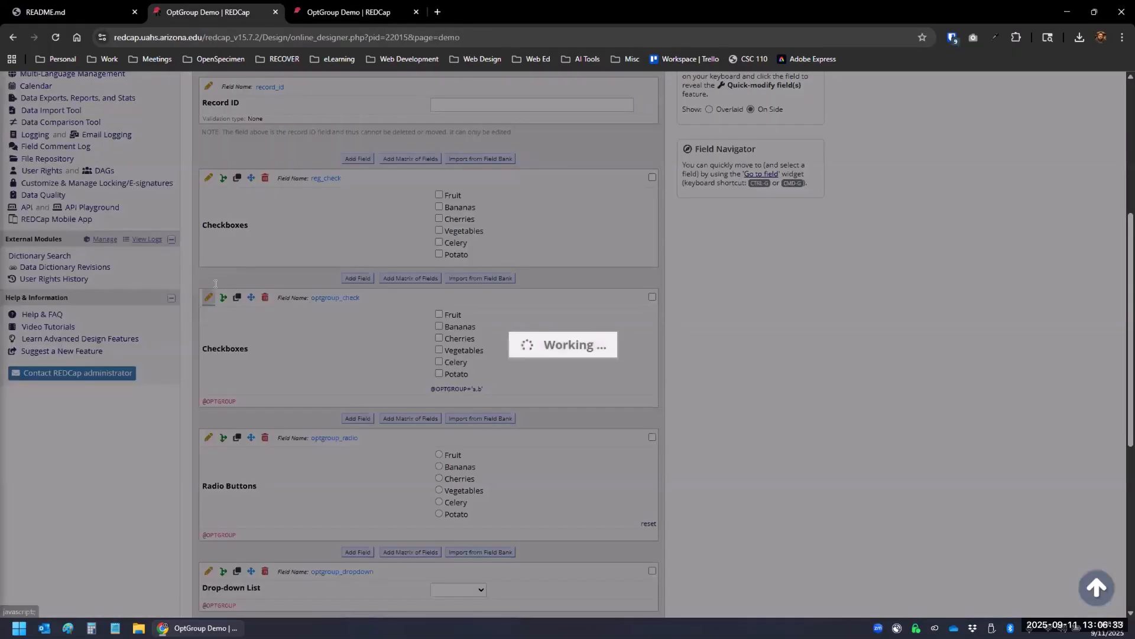
click(343, 495)
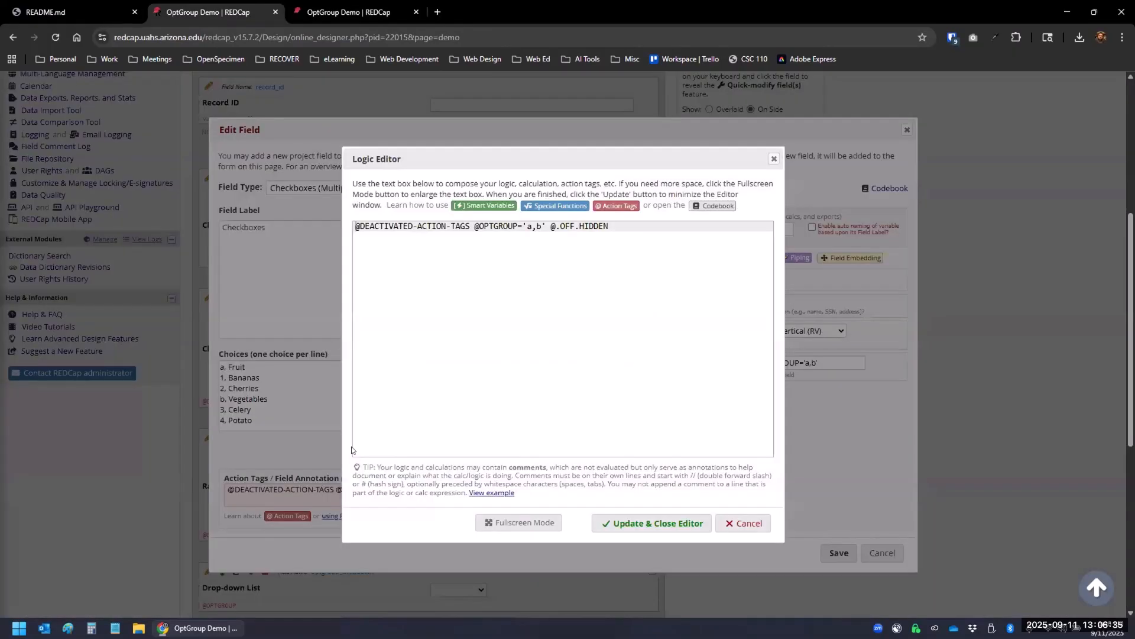
drag(474, 225, 545, 226)
drag(471, 226, 326, 223)
key(Delete)
key(Delete)
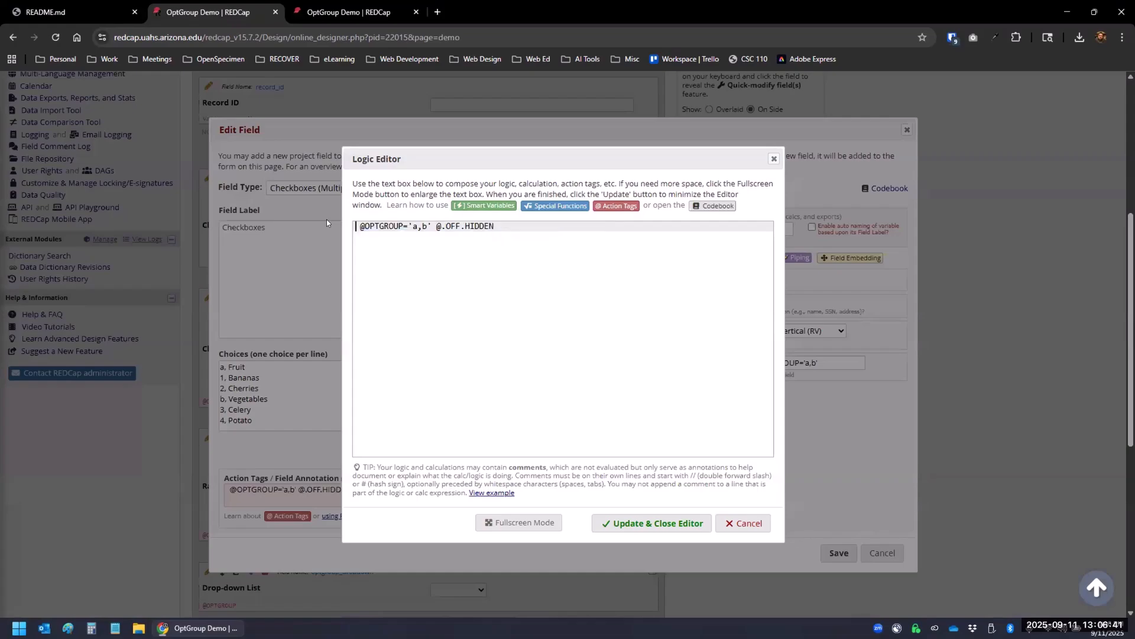
drag(427, 226, 519, 228)
key(Delete)
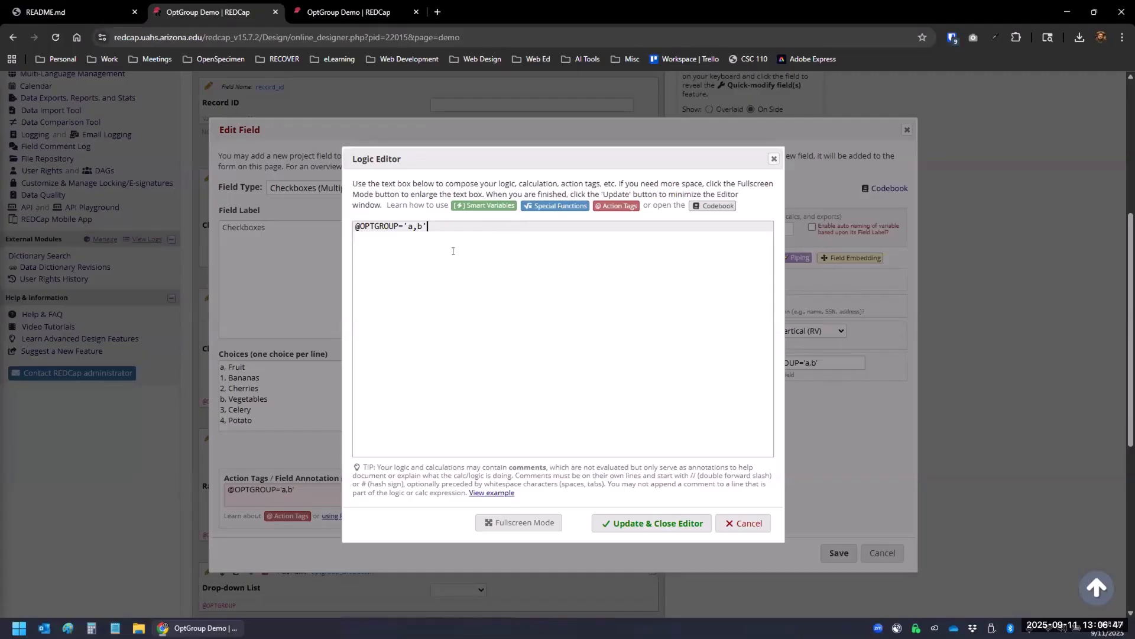
- Apply the action tag edit in the Logic Editor and save the optgroup_check field
drag(356, 226, 428, 227)
drag(425, 158, 584, 162)
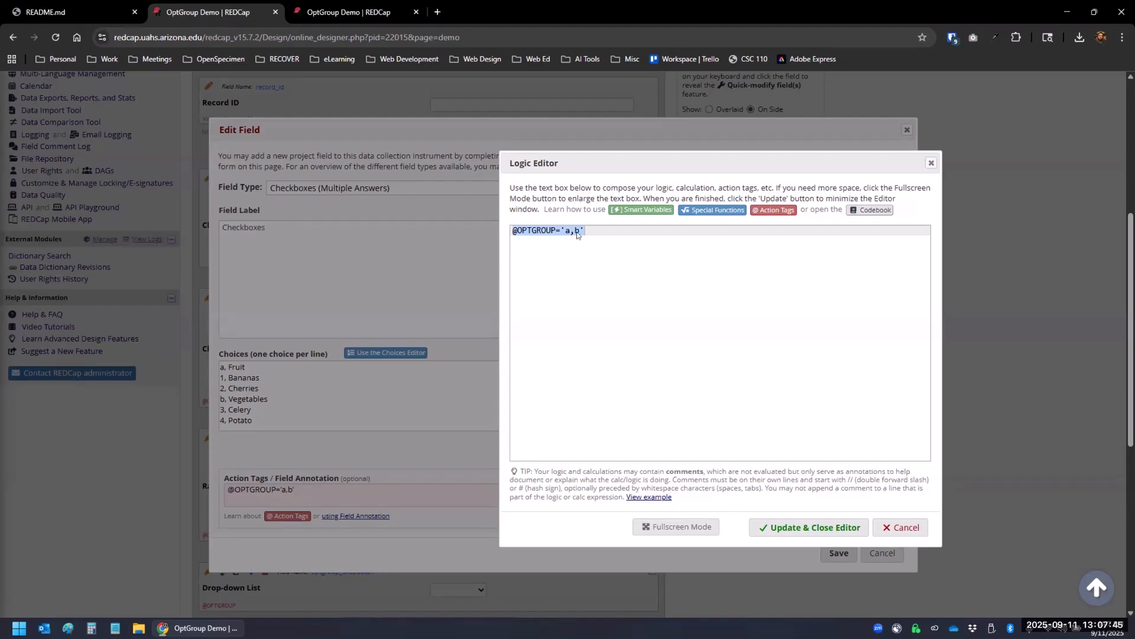
click(788, 527)
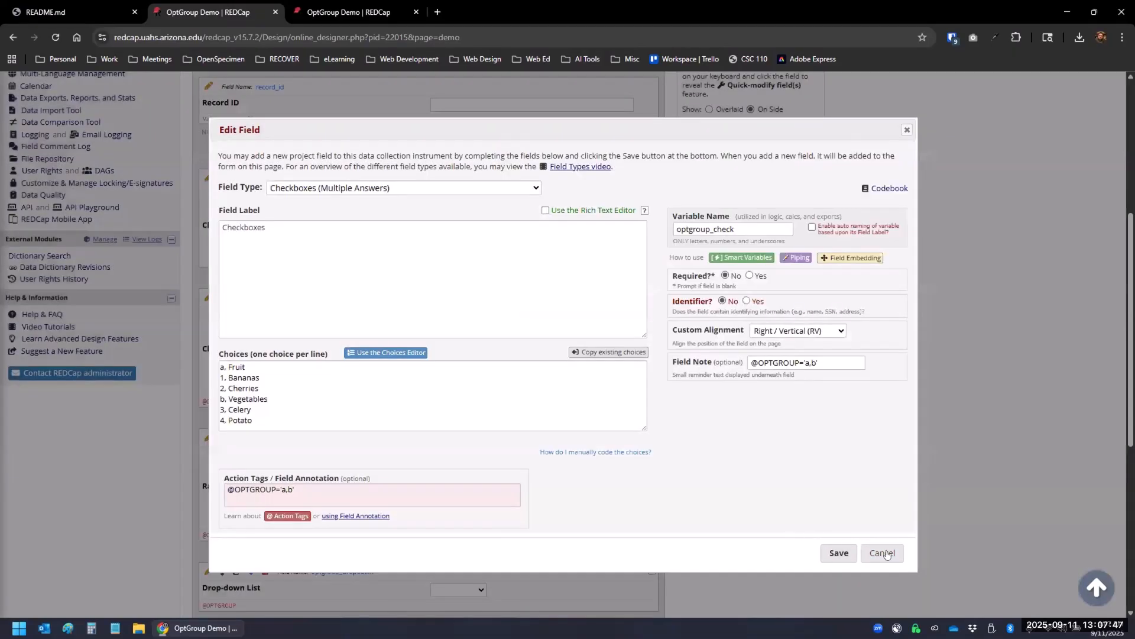
click(838, 553)
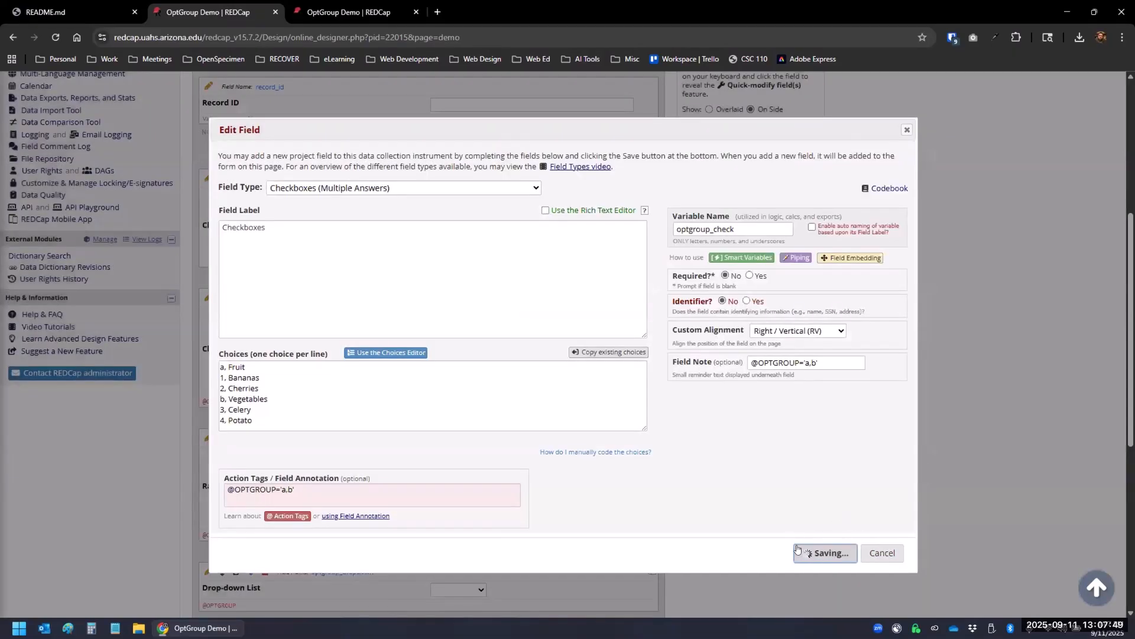
scroll(350, 320, down, 5)
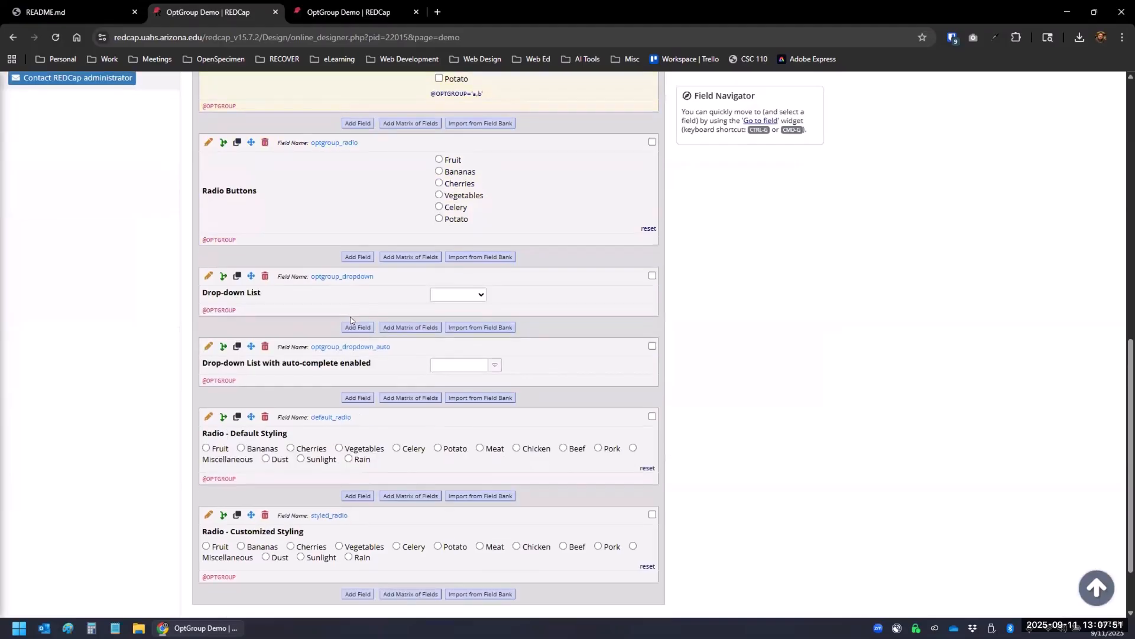
scroll(351, 320, down, 2)
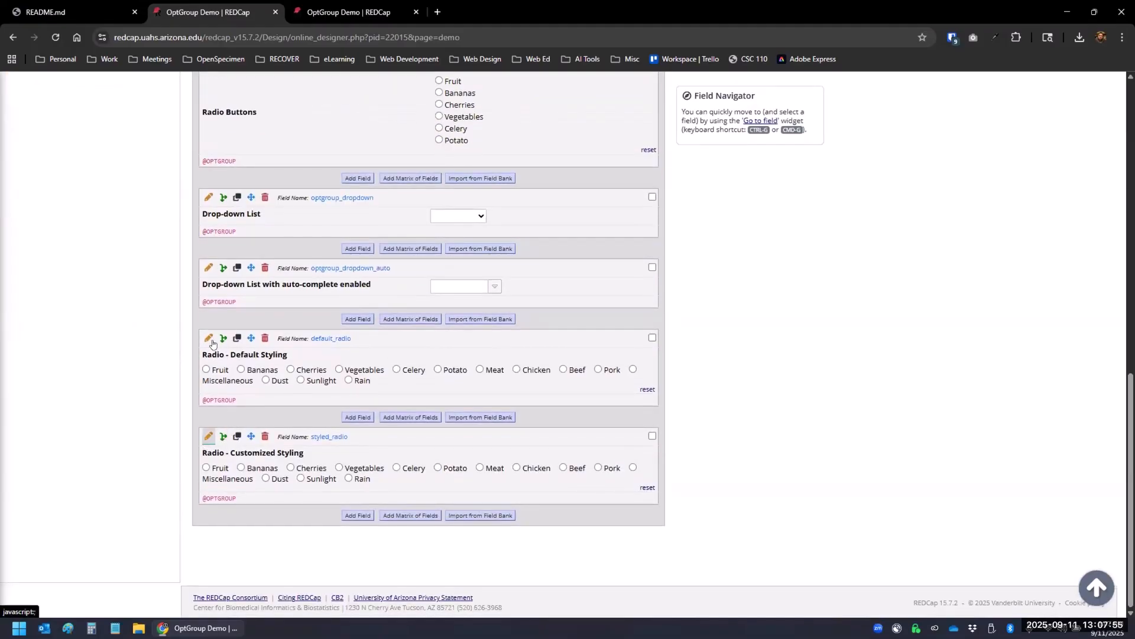
click(209, 436)
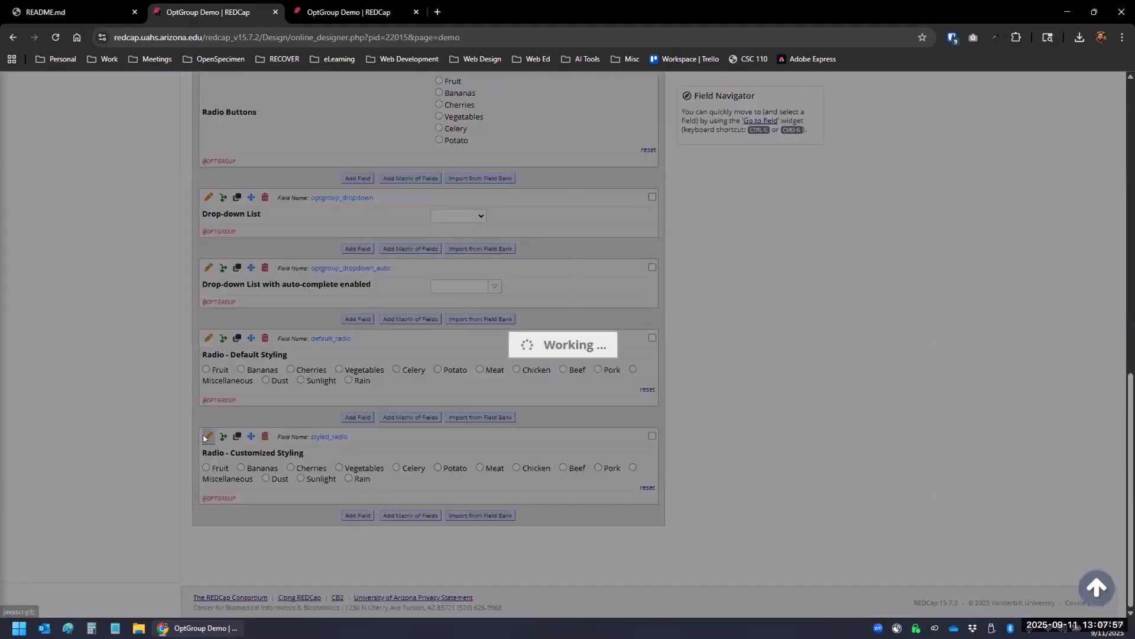
click(356, 490)
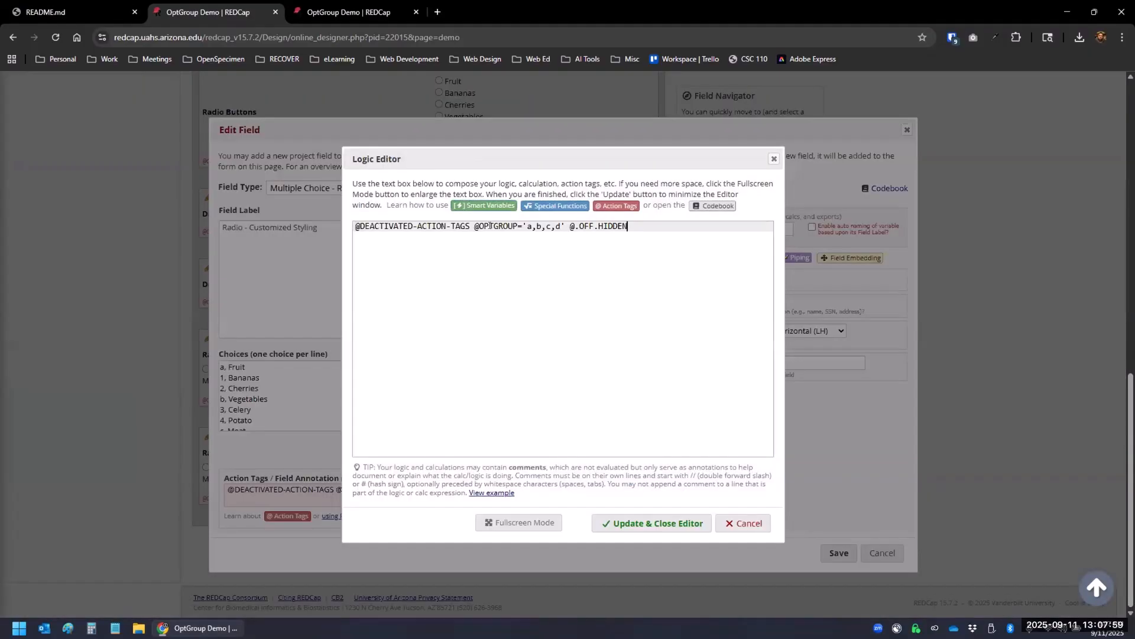
key(ctrl+Home)
key(ctrl+shift+Right)
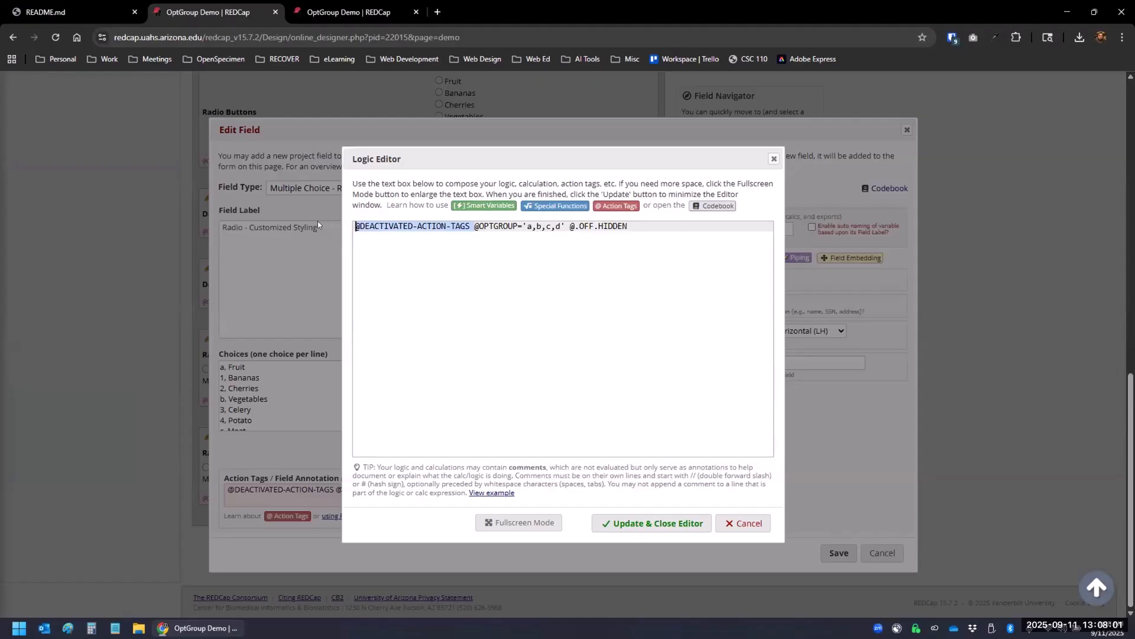
key(Delete)
key(shift+End)
key(Delete)
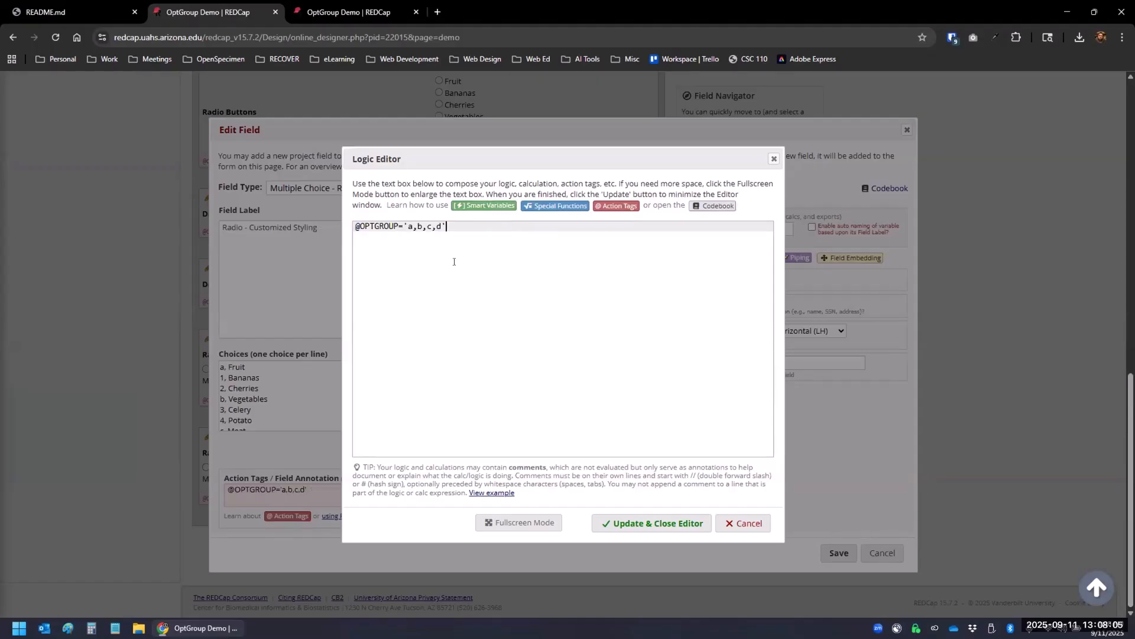
click(649, 524)
- Review the coded choices of the styled_radio field and save the field
click(340, 397)
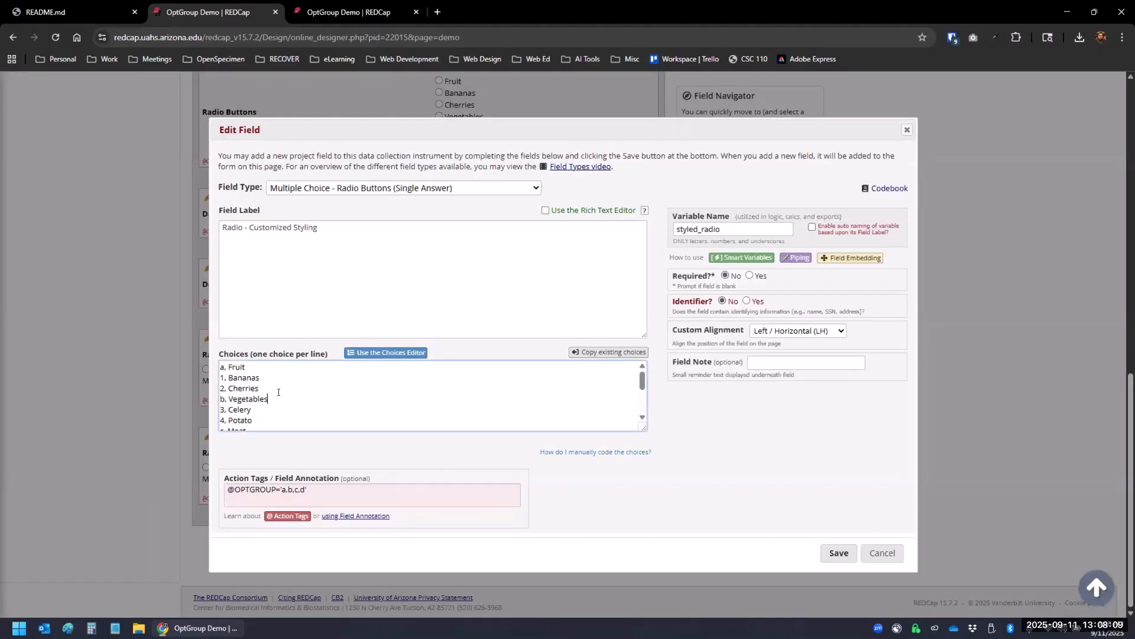
scroll(256, 395, down, 2)
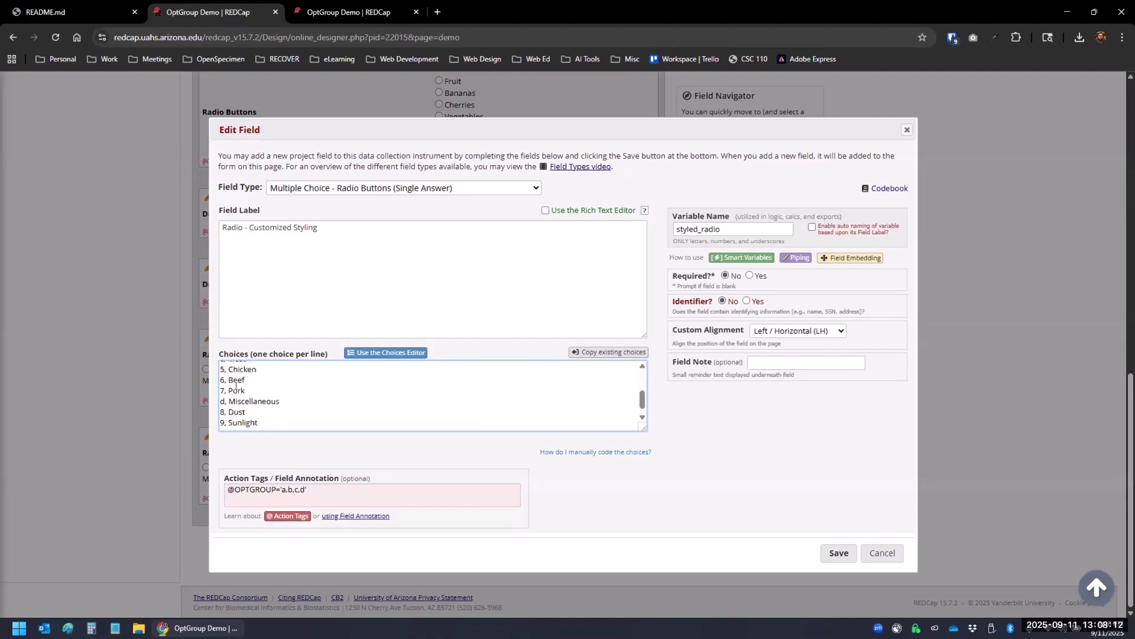
click(642, 365)
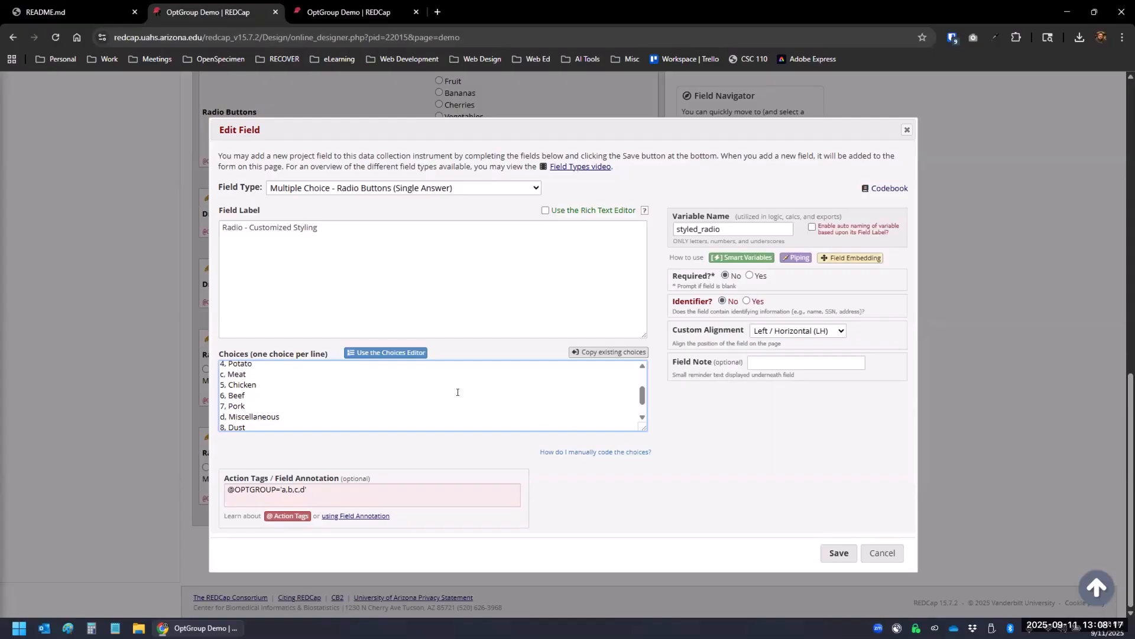
click(836, 553)
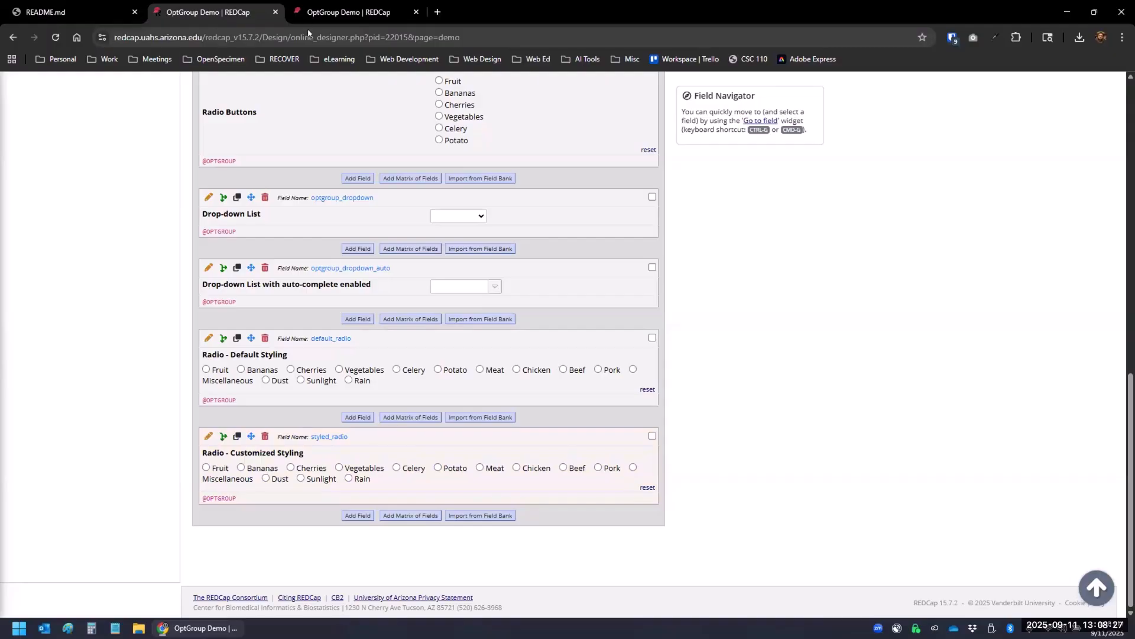
- Switch back to the browser tab with the Demo data entry form and reload it, discarding unsaved changes
click(328, 13)
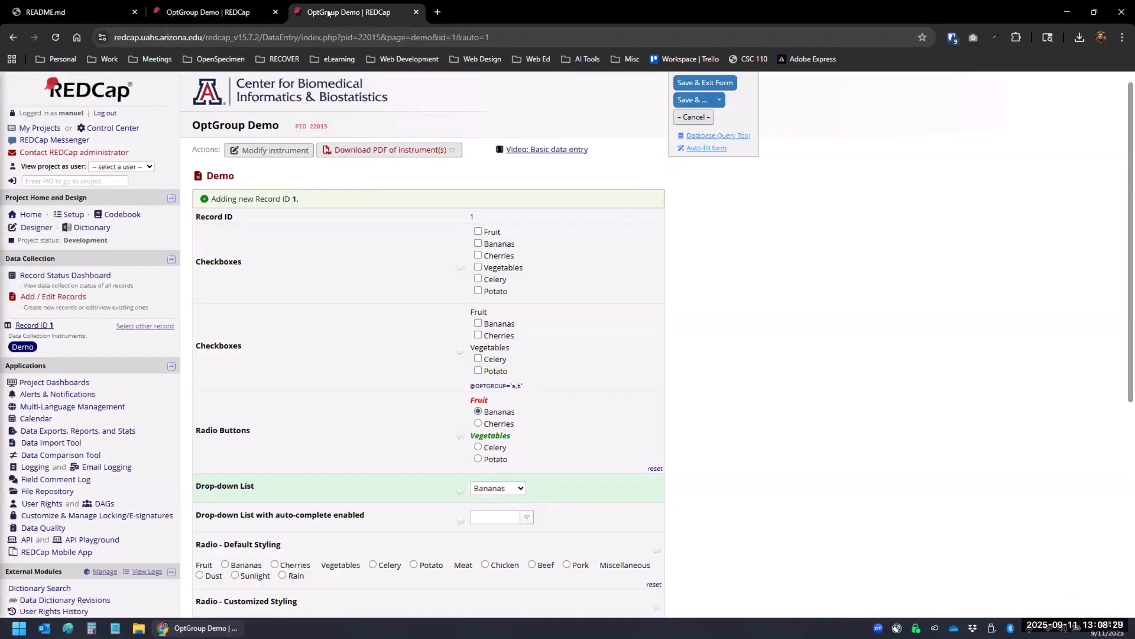
click(55, 36)
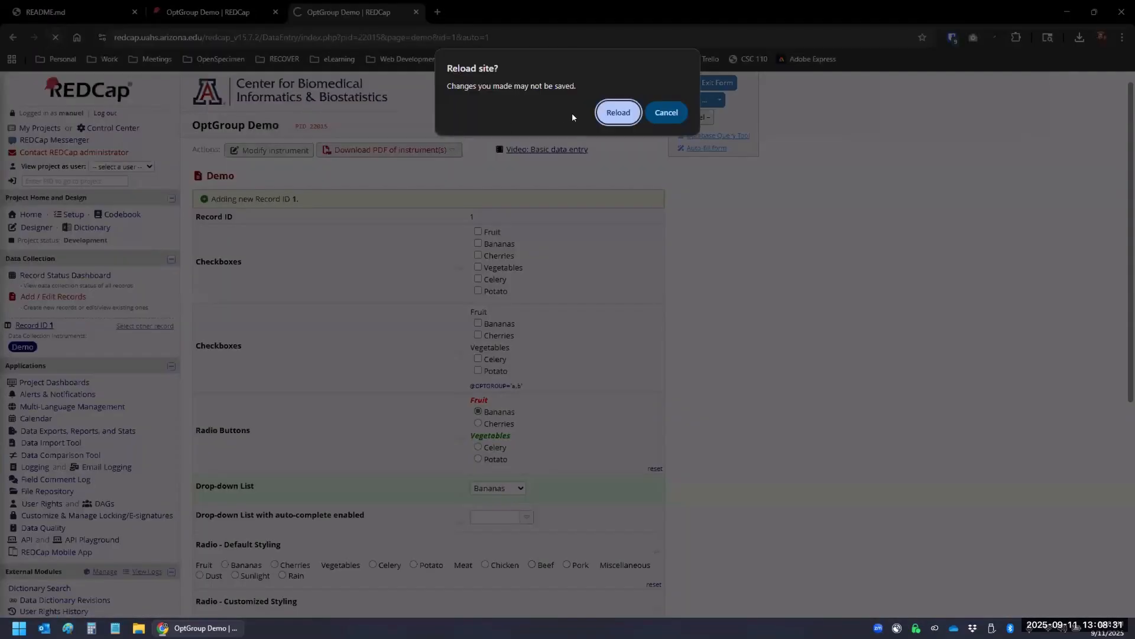
click(615, 113)
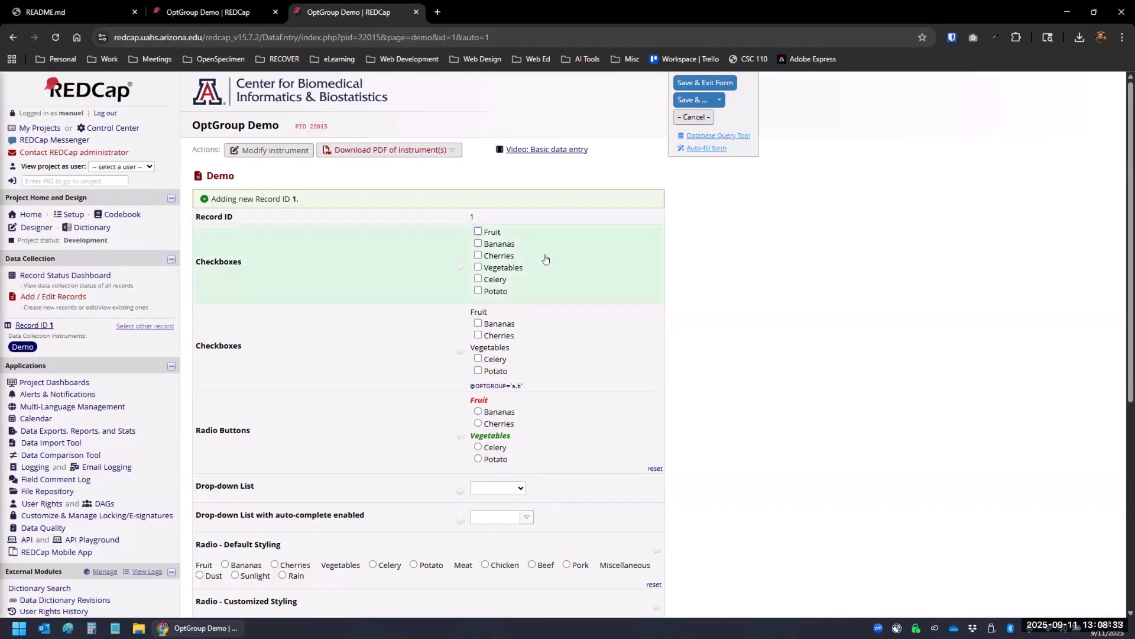
- Examine the group headings and options offered by the Drop-down List field without choosing a value
scroll(543, 263, down, 2)
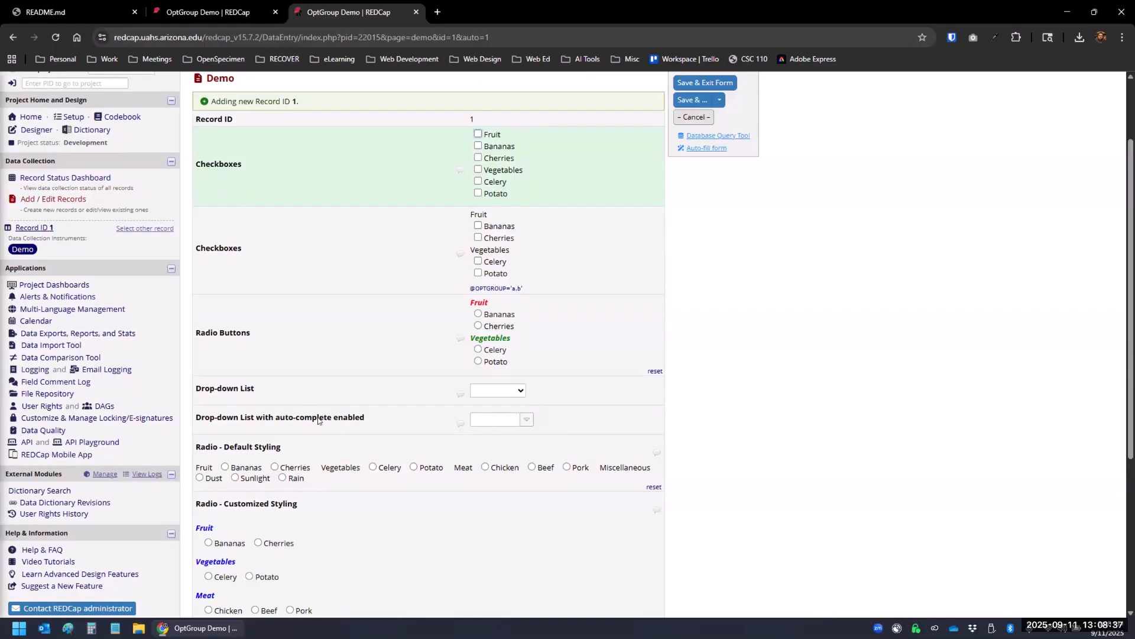
click(517, 391)
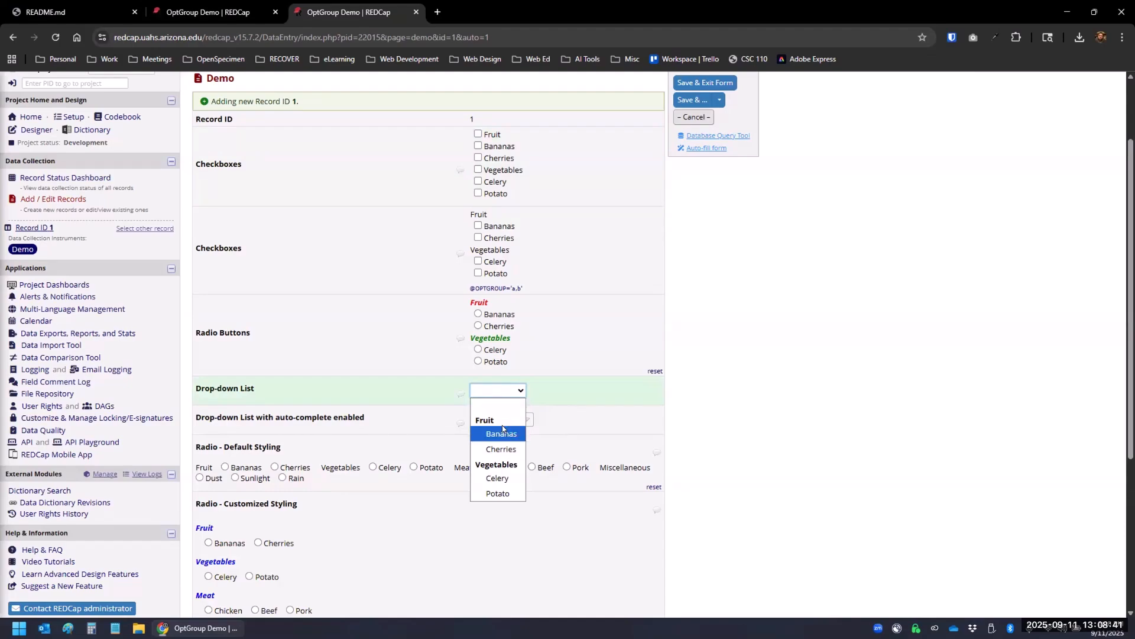
click(468, 421)
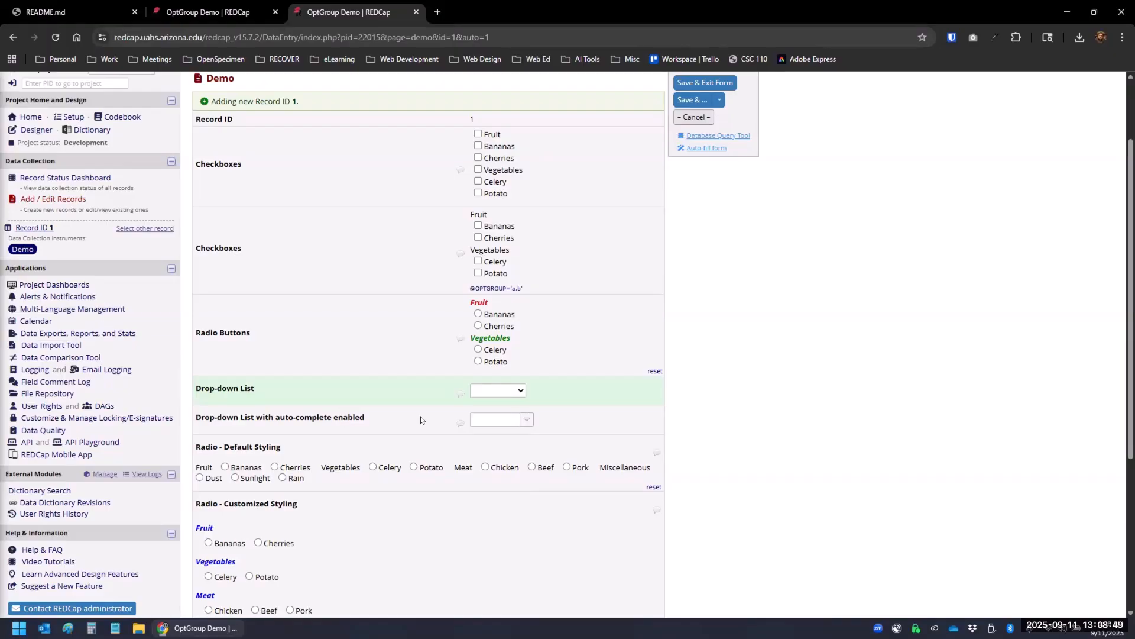
- Try searching for the group name with "frui" in the auto-complete drop-down field, and clear the entry again
click(526, 420)
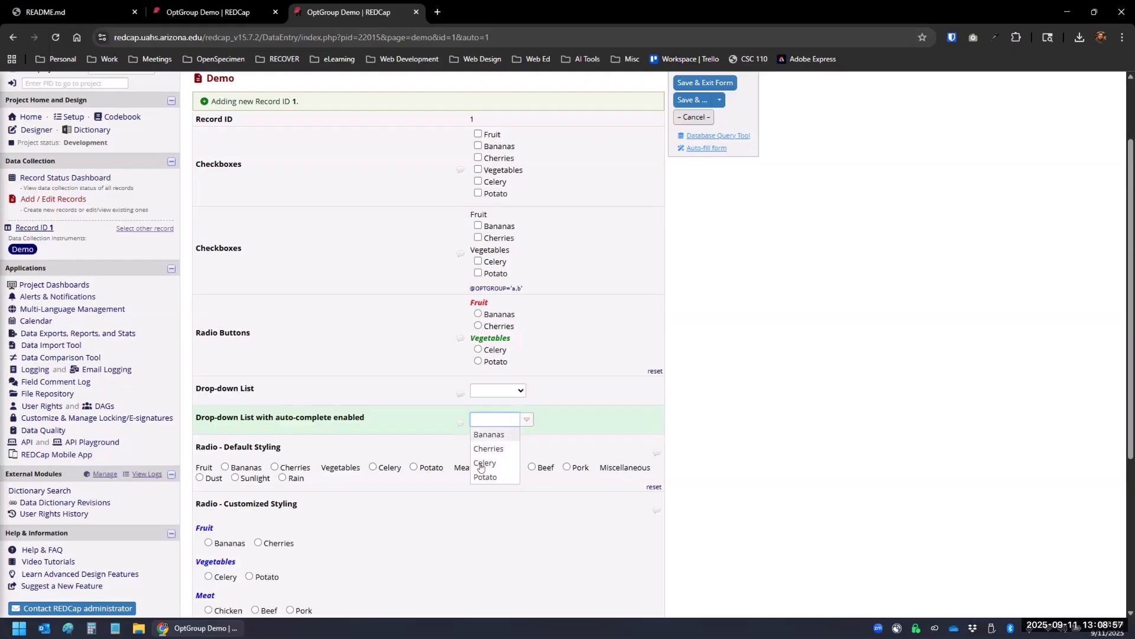
text(frui)
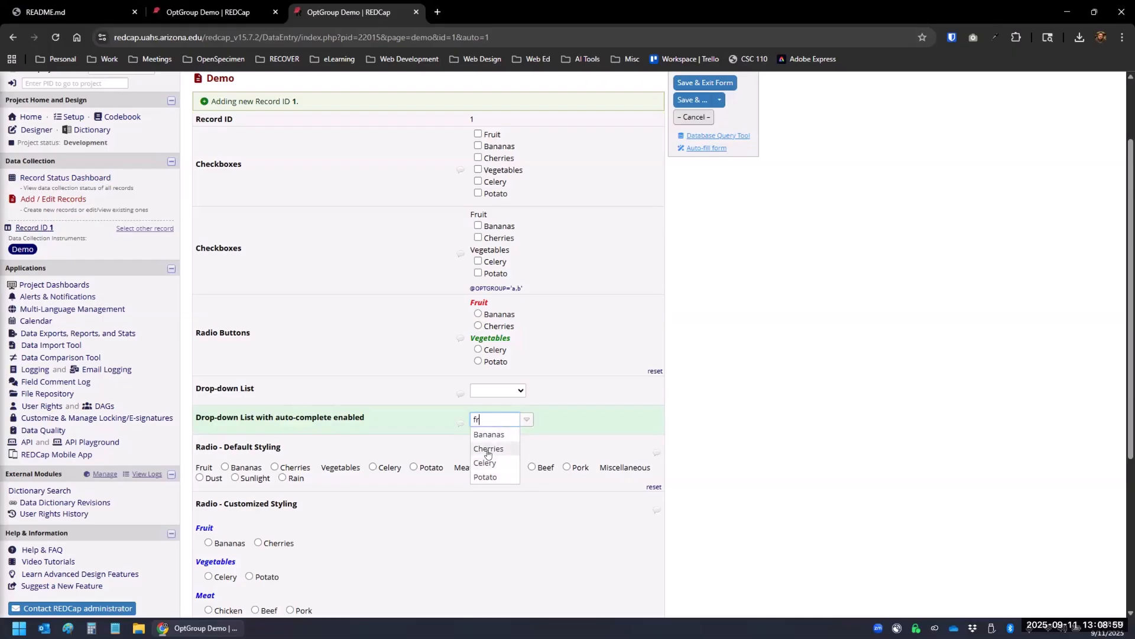
key(BackSpace)
key(BackSpace)
key(BackSpace)
key(BackSpace)
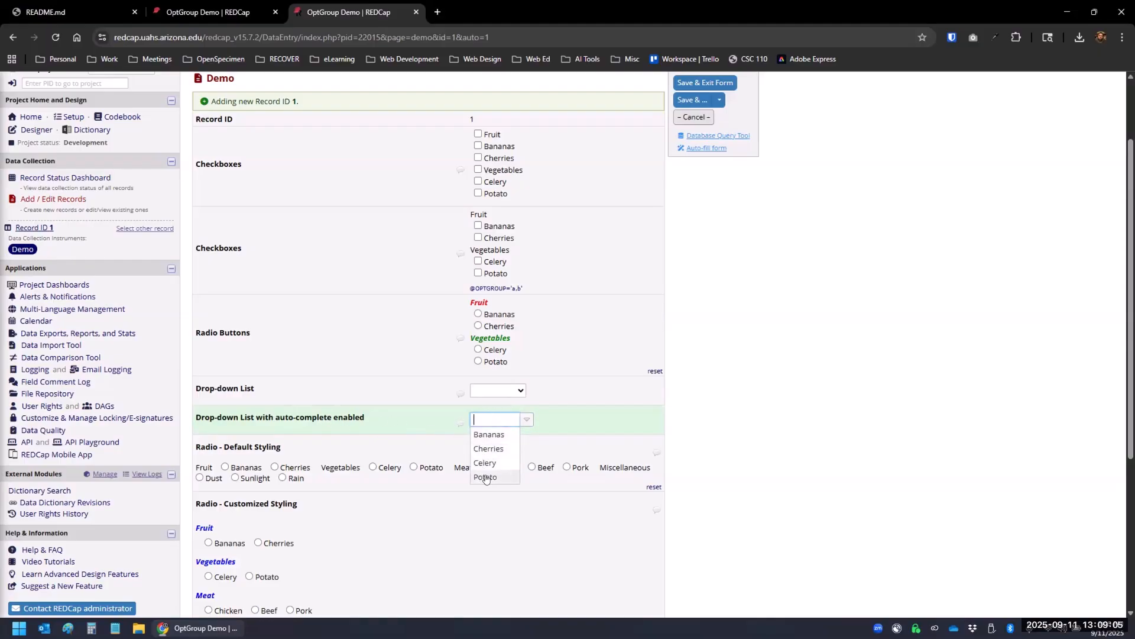
click(692, 392)
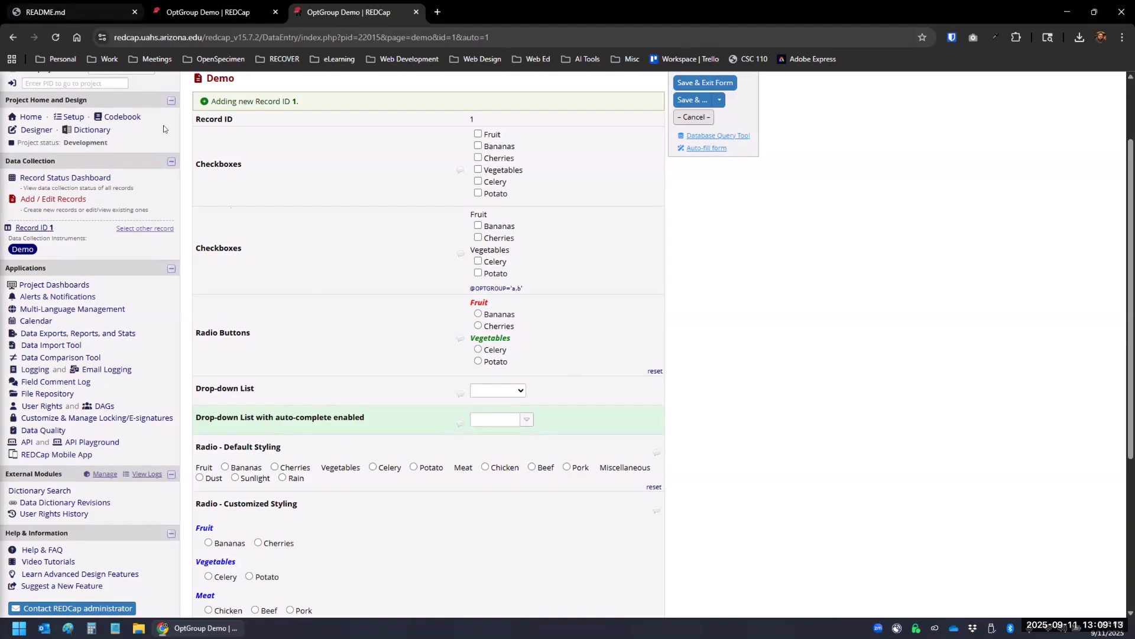
- Copy the two select optgroup CSS rules for drop-downs, without the style tags, from the README's Styling section
click(76, 11)
scroll(252, 292, down, 10)
scroll(251, 292, down, 3)
scroll(250, 292, down, 2)
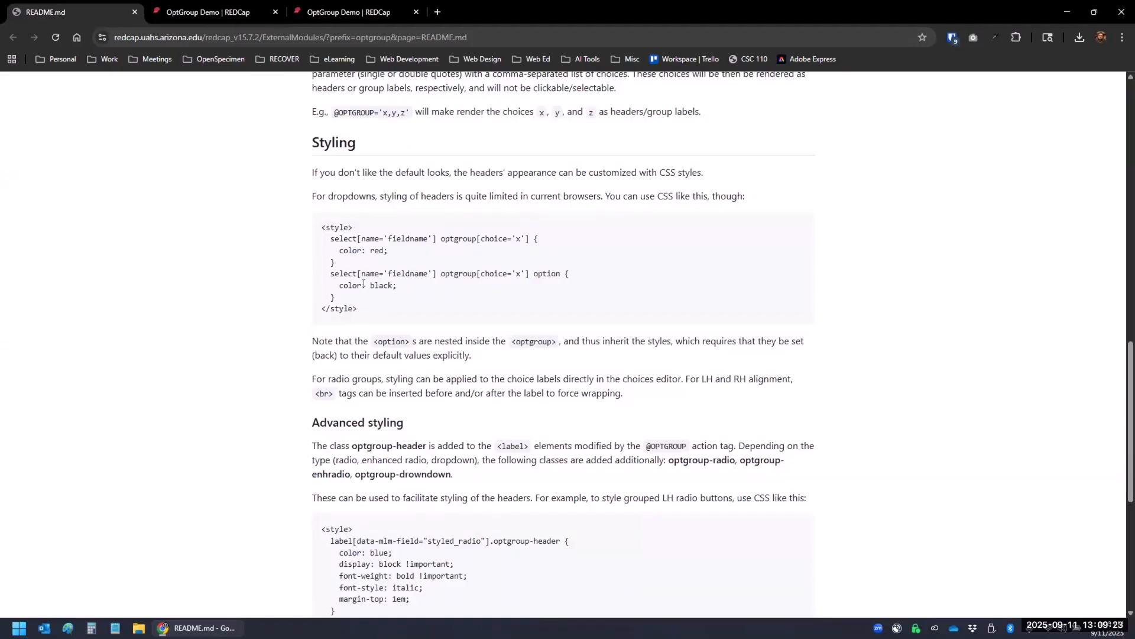
drag(338, 299, 305, 240)
key(ctrl+c)
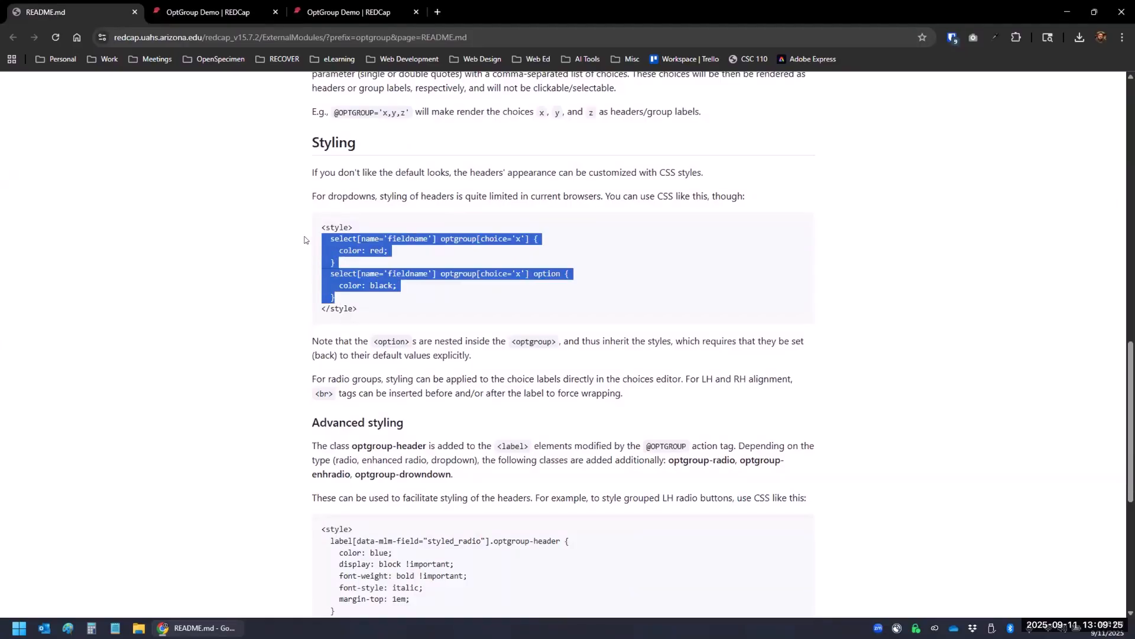
- Open the Demo instrument's custom CSS editor in the Online Designer and review its existing style rules
click(229, 12)
scroll(342, 259, up, 15)
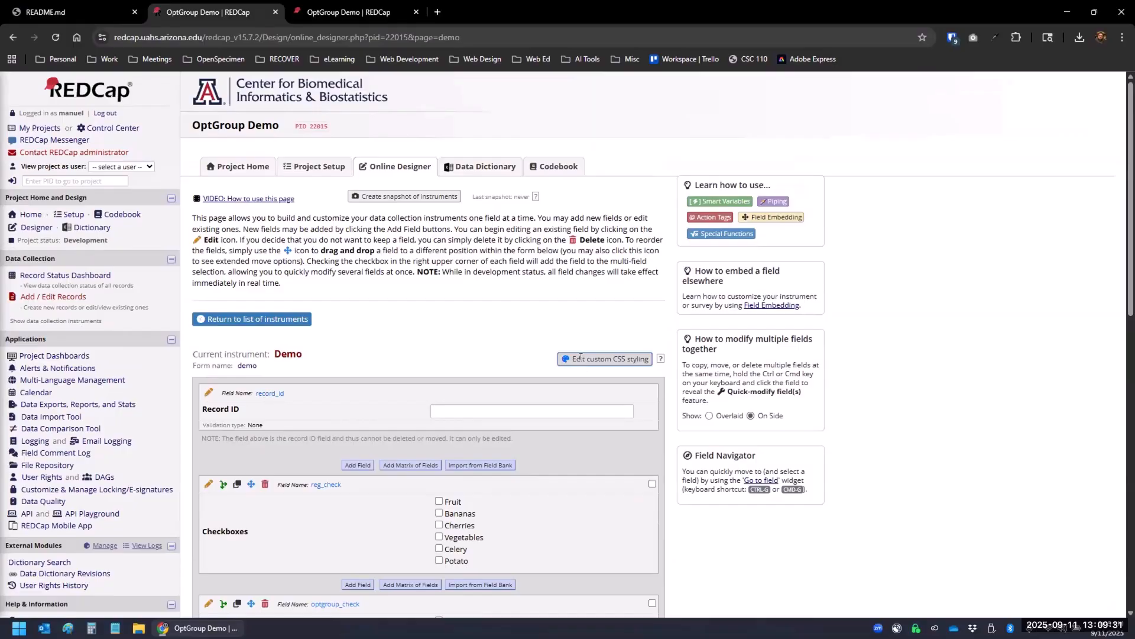
click(581, 361)
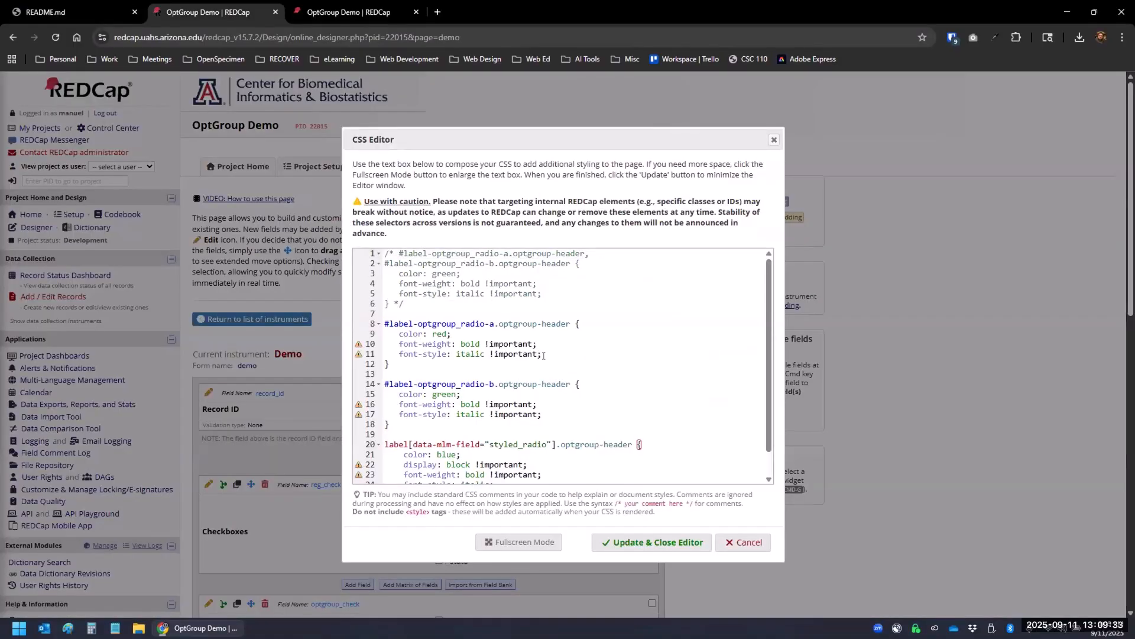
scroll(543, 355, down, 5)
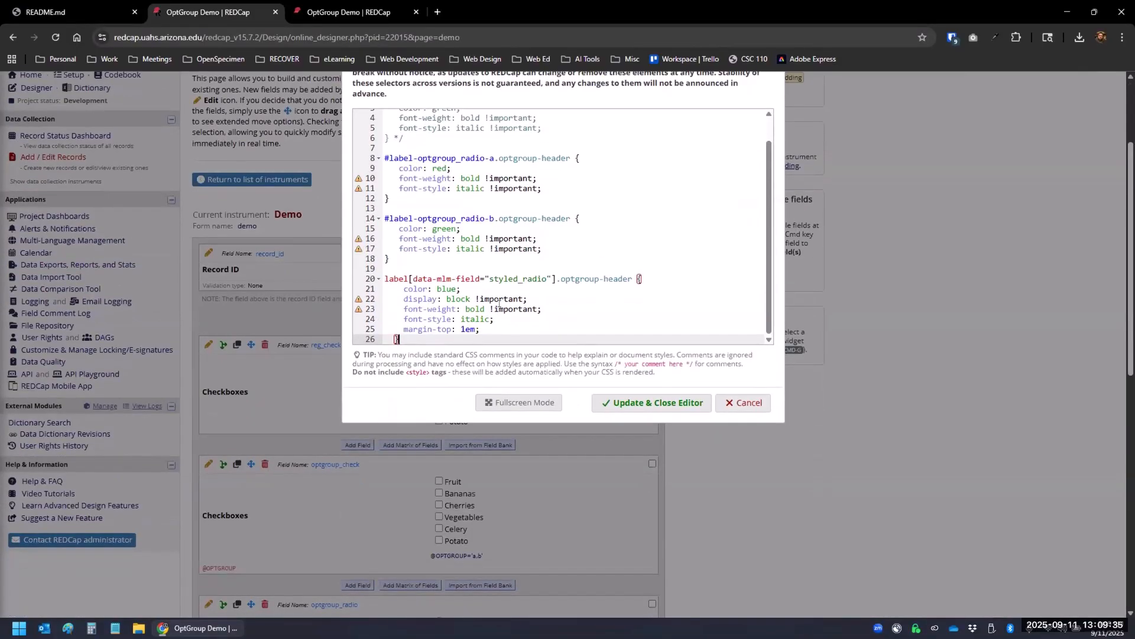
scroll(498, 302, up, 1)
scroll(502, 298, up, 3)
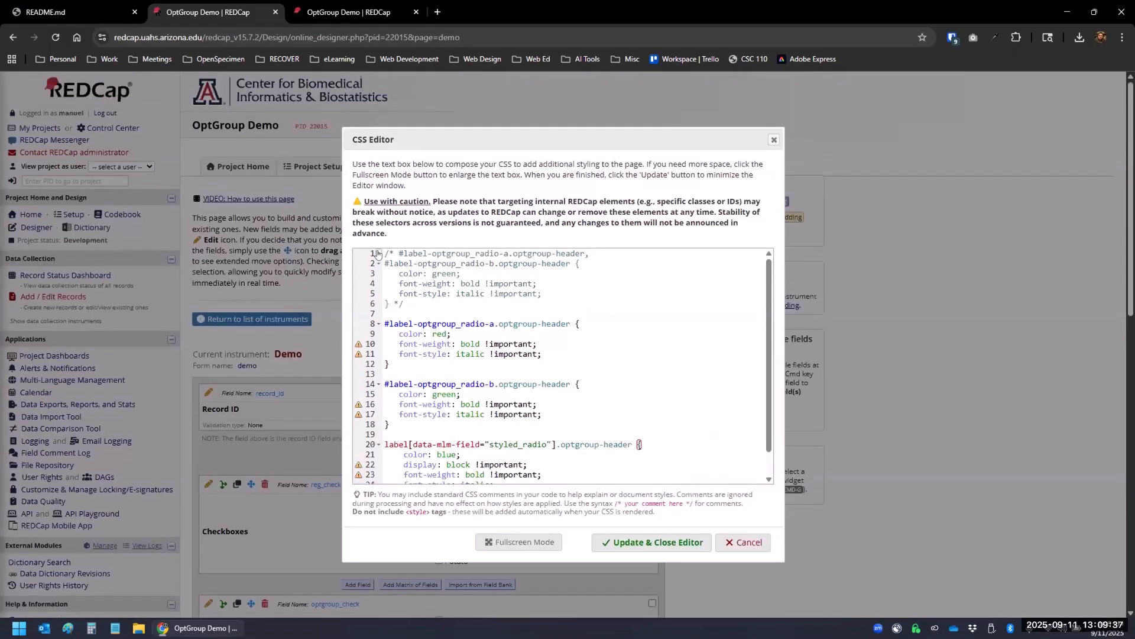
- Paste the copied select optgroup rules above the existing CSS, separated by a blank line, and remove the first rule's leading indentation
click(382, 253)
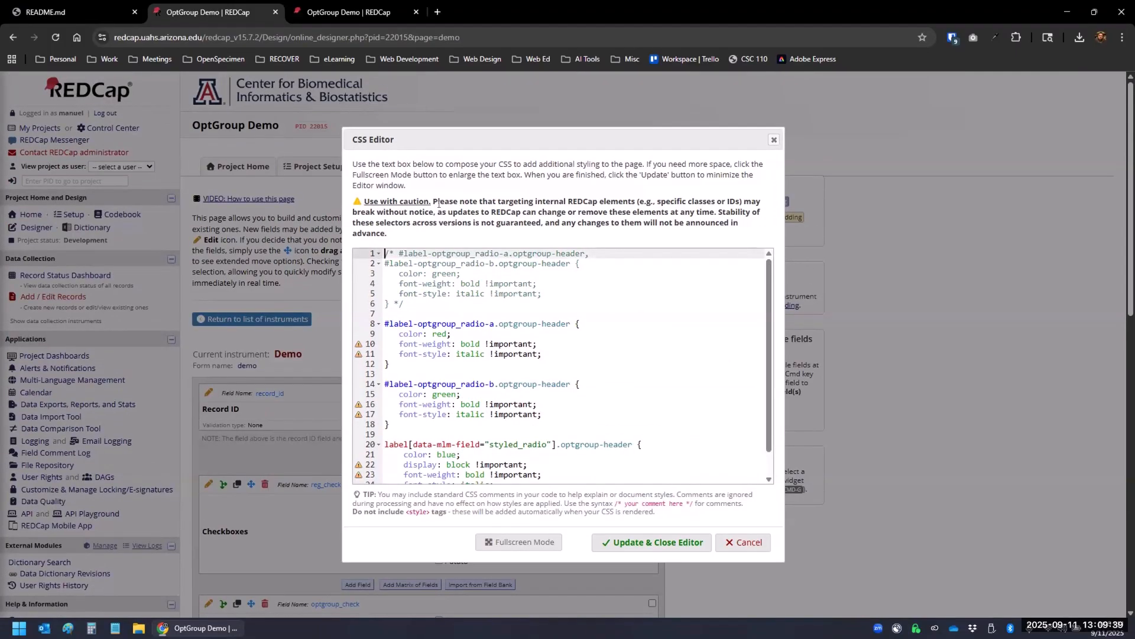
key(Return)
key(Return)
key(Up)
key(Up)
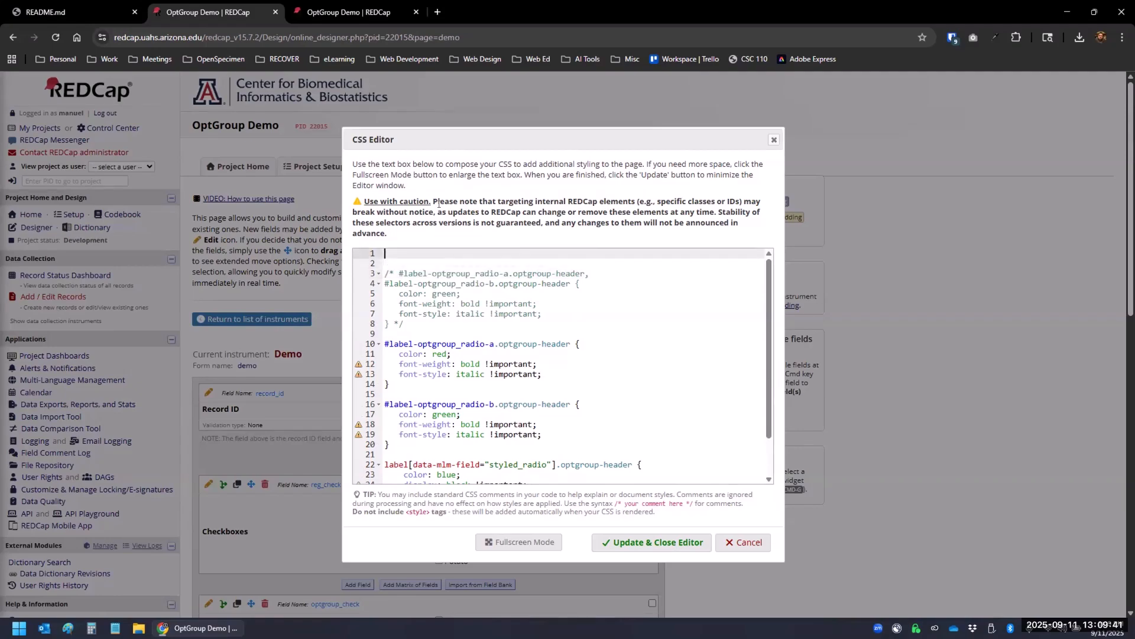
key(ctrl+v)
key(ctrl+Home)
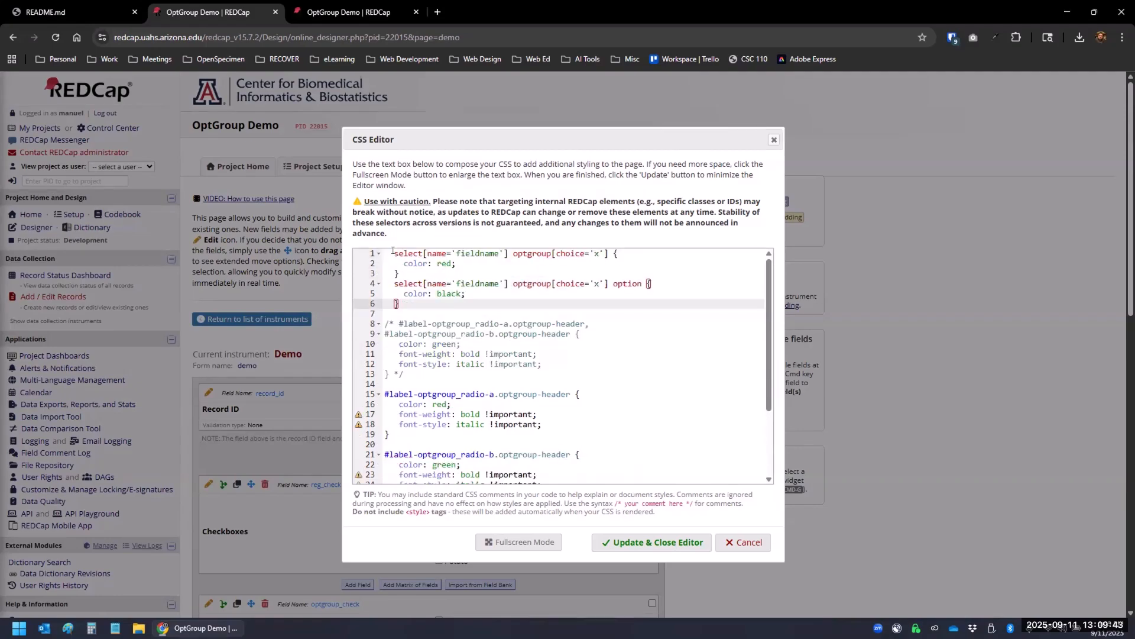
key(Delete)
key(Delete)
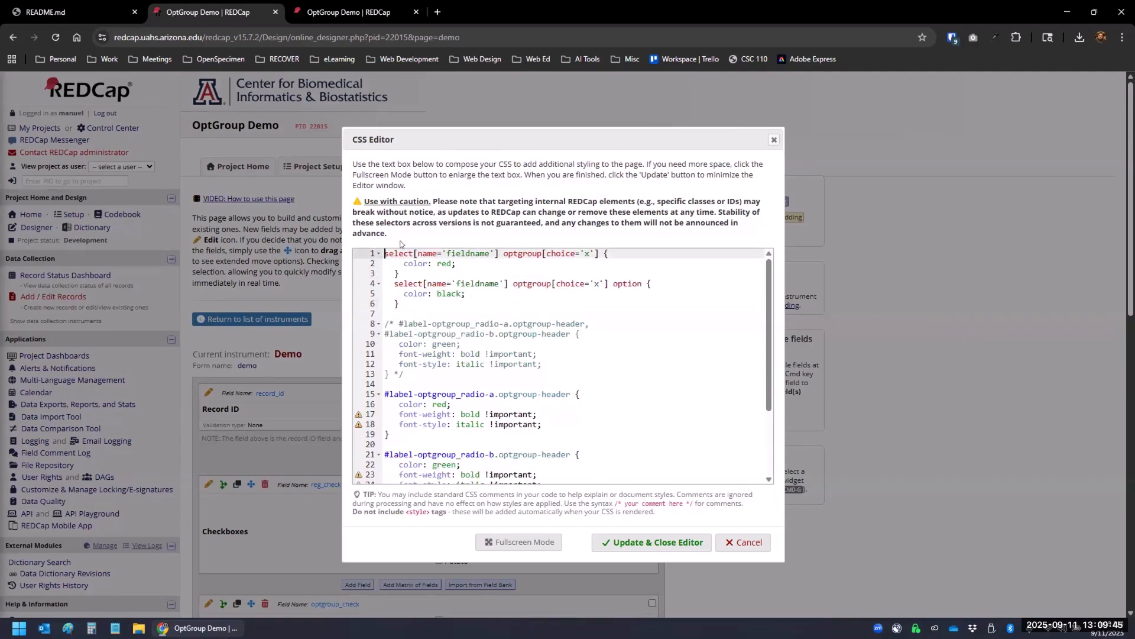
- Set the first pasted rule's select name to optgroup_check and its optgroup choice to a
drag(540, 144, 767, 146)
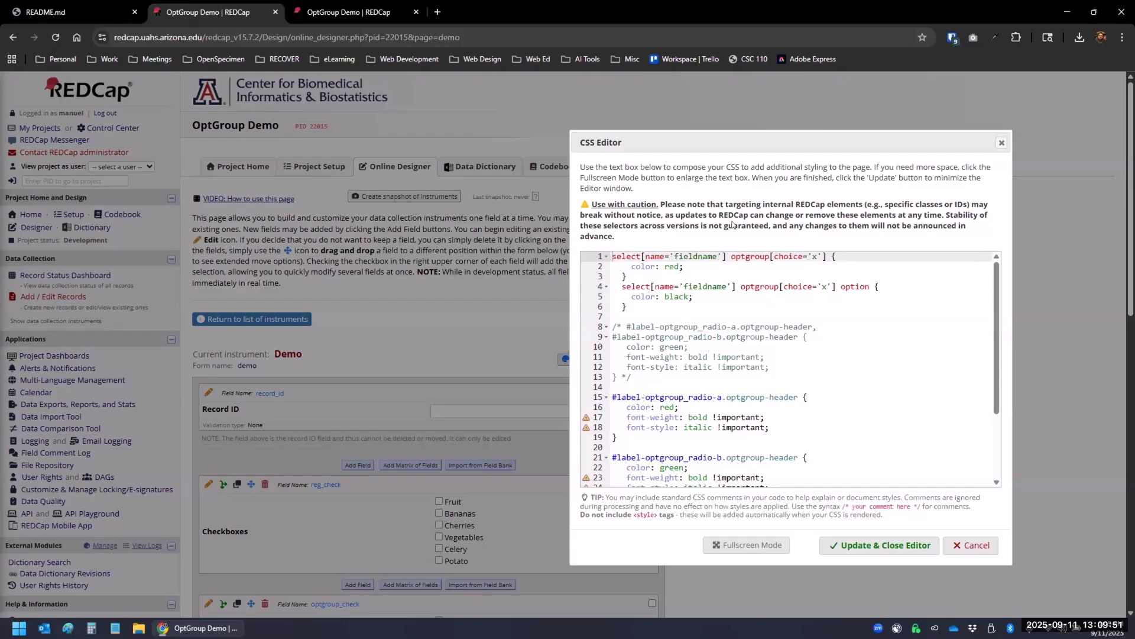
double_click(684, 256)
text(opt)
key(BackSpace)
text(tgroup_check)
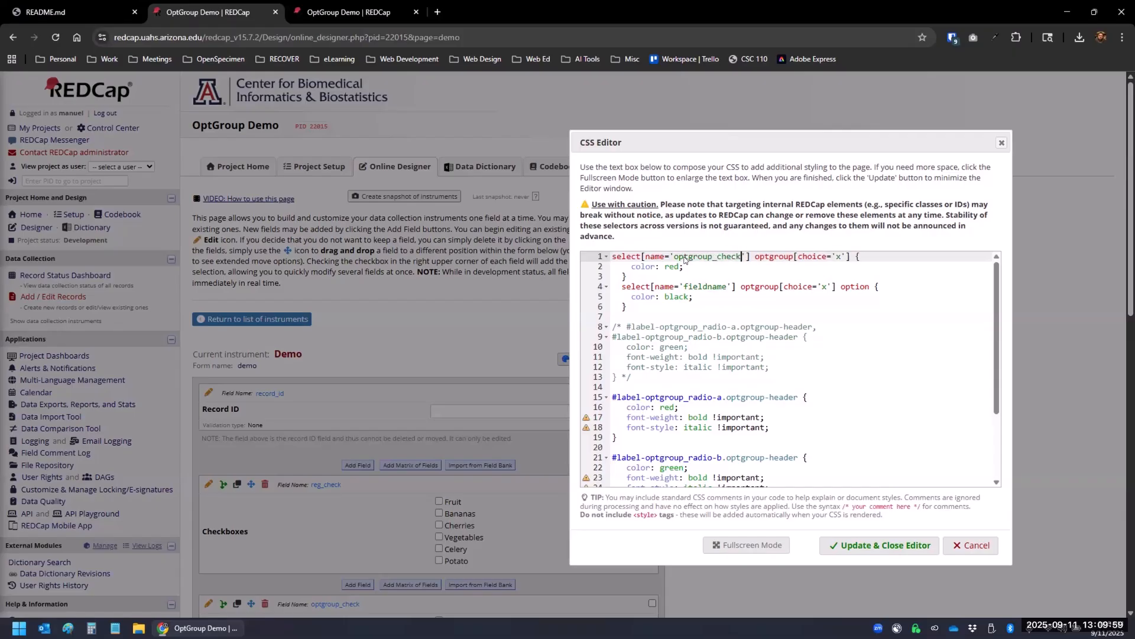
click(841, 256)
- Copy the optgroup_check name into the second pasted rule and set its optgroup choice to a
double_click(697, 256)
key(ctrl+c)
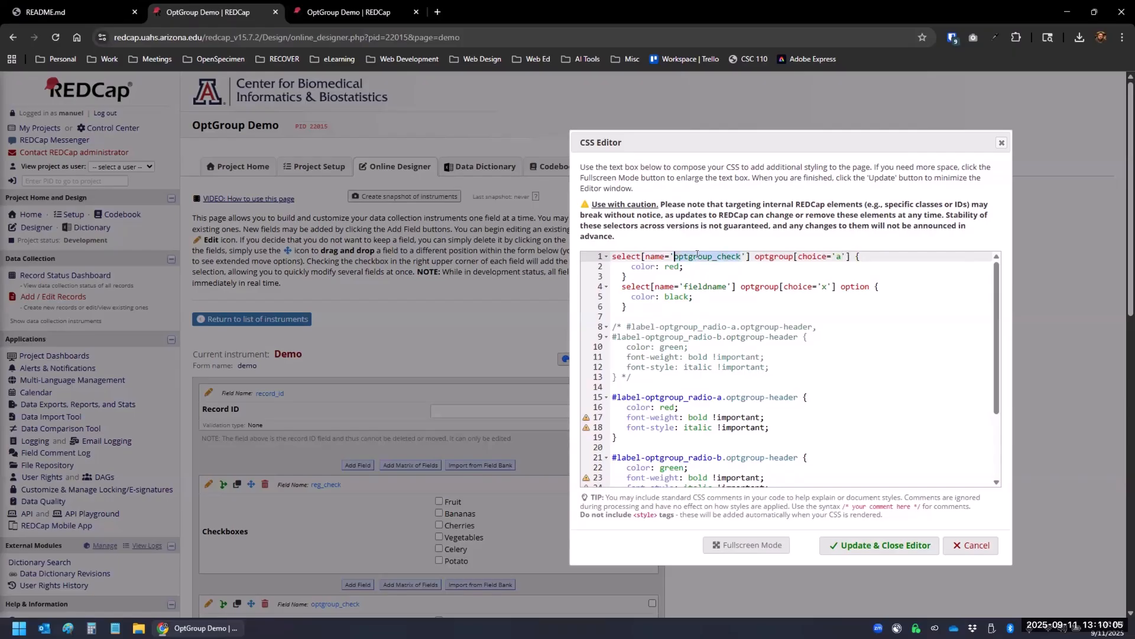
double_click(697, 286)
key(ctrl+v)
click(852, 283)
key(BackSpace)
text(b)
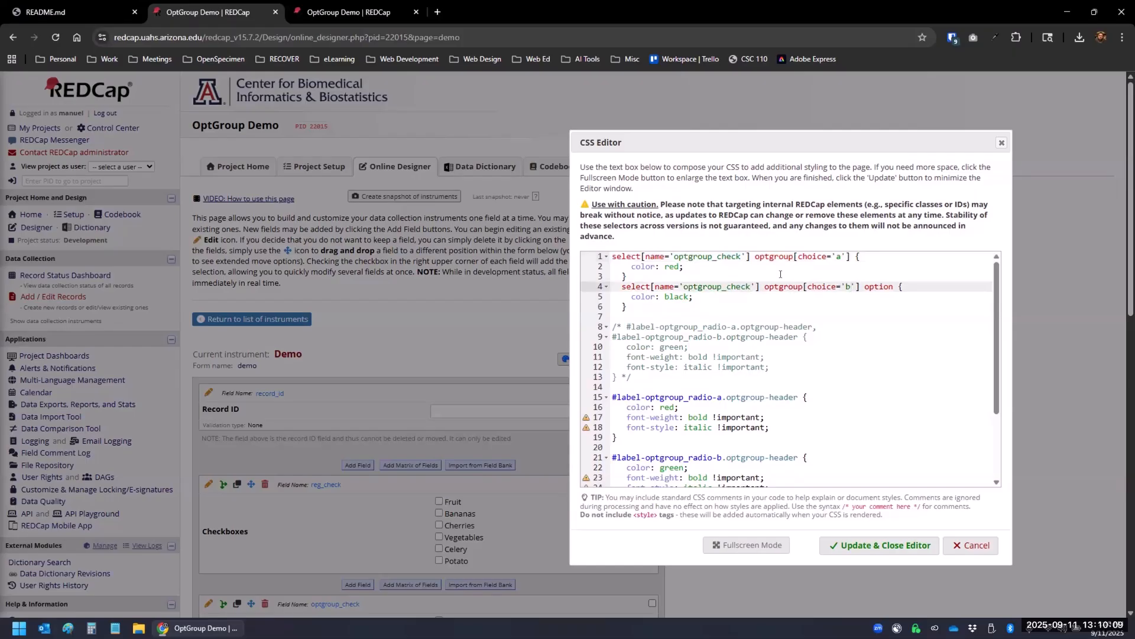
text(a)
click(776, 297)
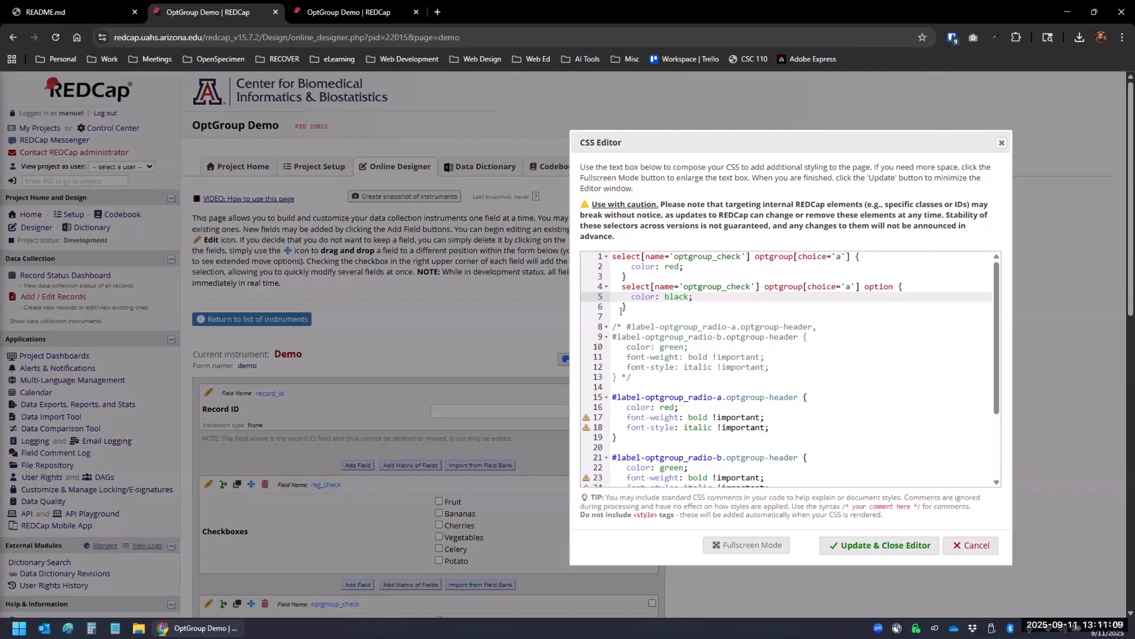
- Delete both select optgroup rules and the blank lines above the remaining CSS, and save and close the editor
drag(627, 307, 592, 253)
key(Delete)
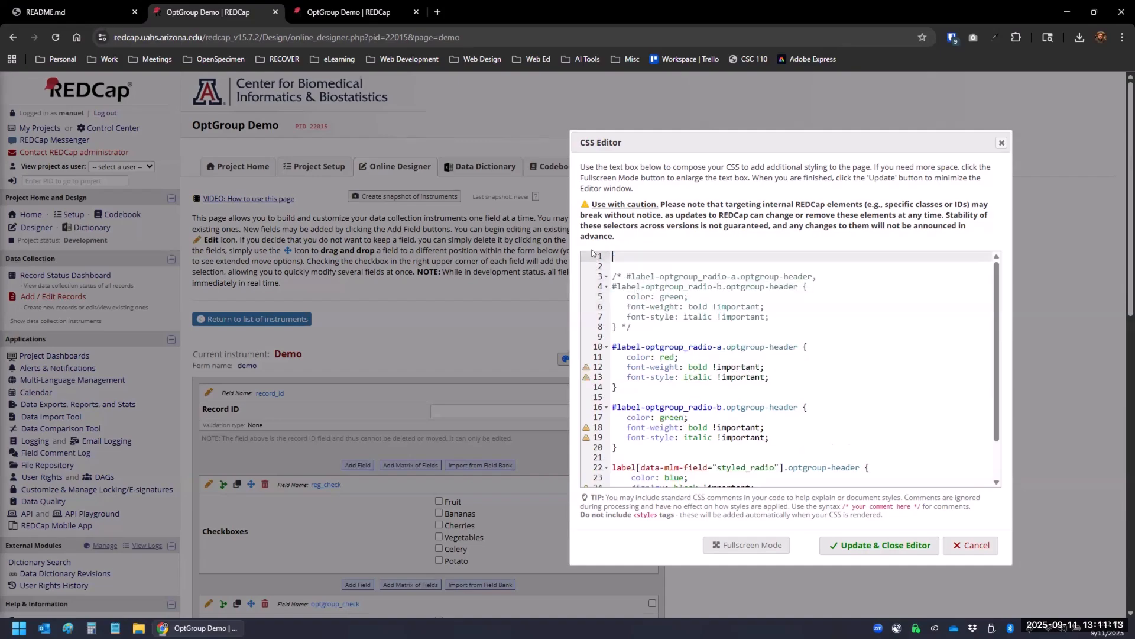
key(Delete)
key(Delete)
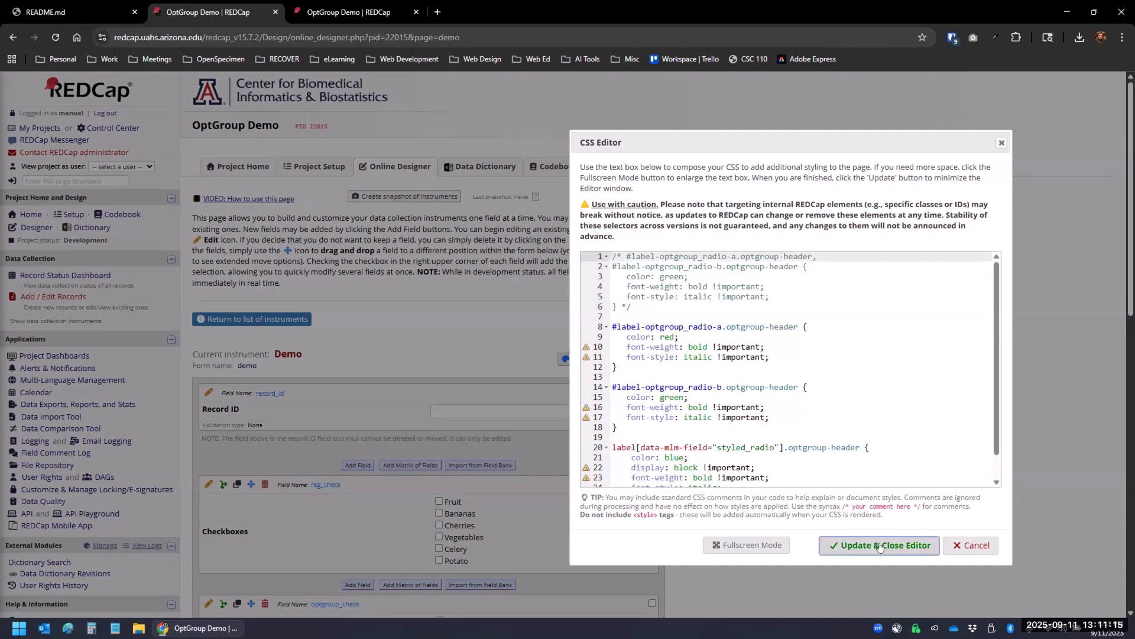
click(911, 545)
- Inspect the Fruit header of the Radio Buttons field on the Demo data entry form, with developer tools beside the form
scroll(362, 234, down, 2)
key(ctrl+Tab)
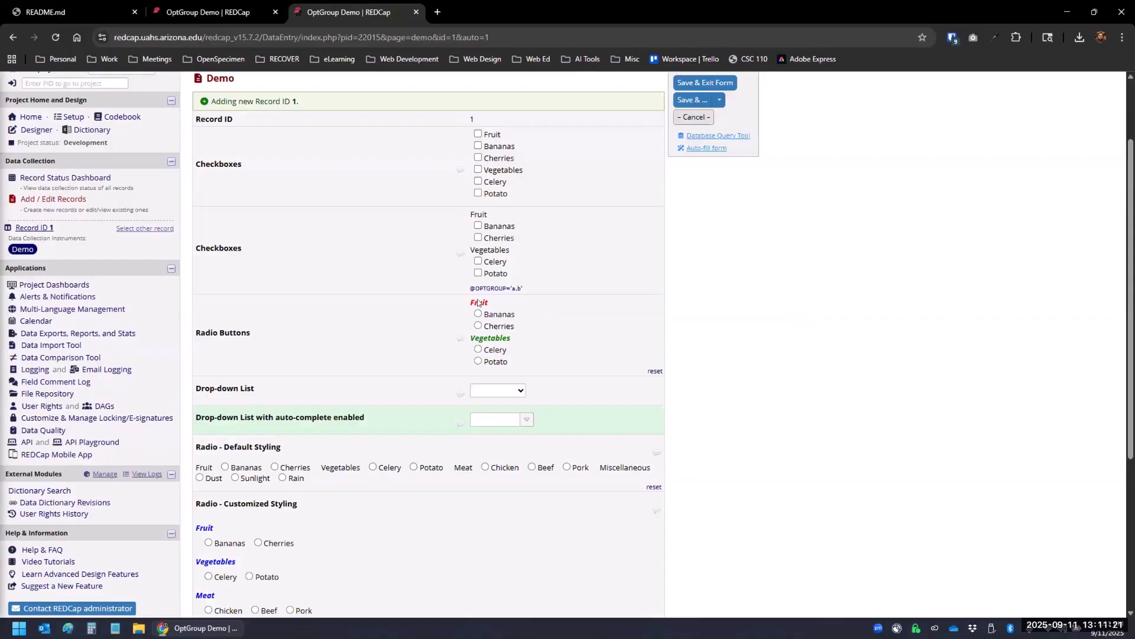
right_click(479, 301)
click(512, 604)
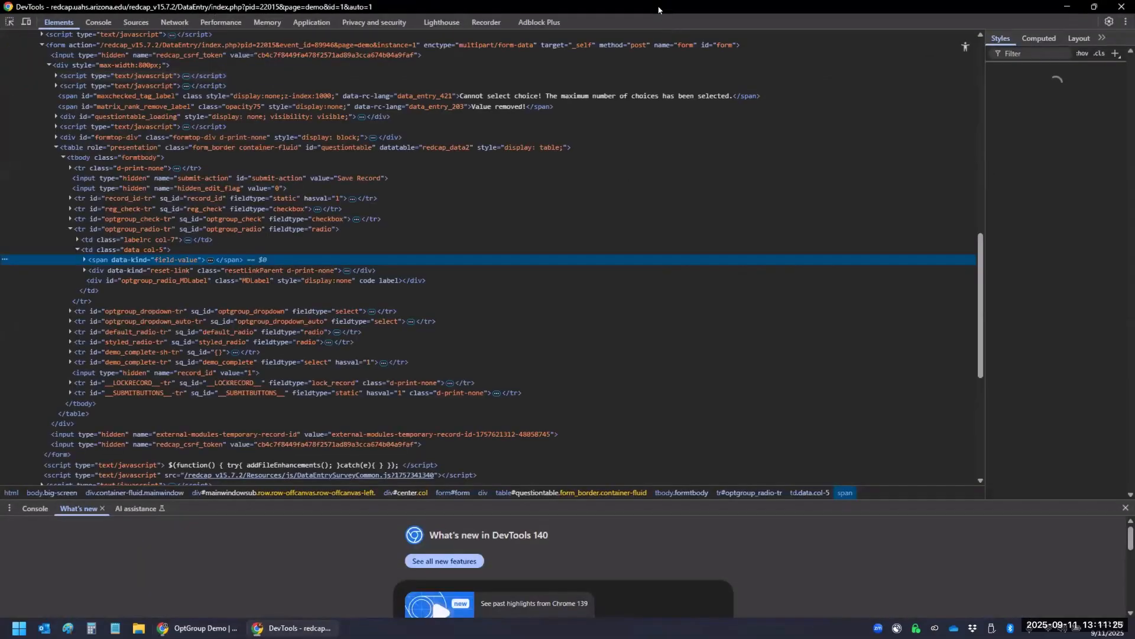
key(super+Right)
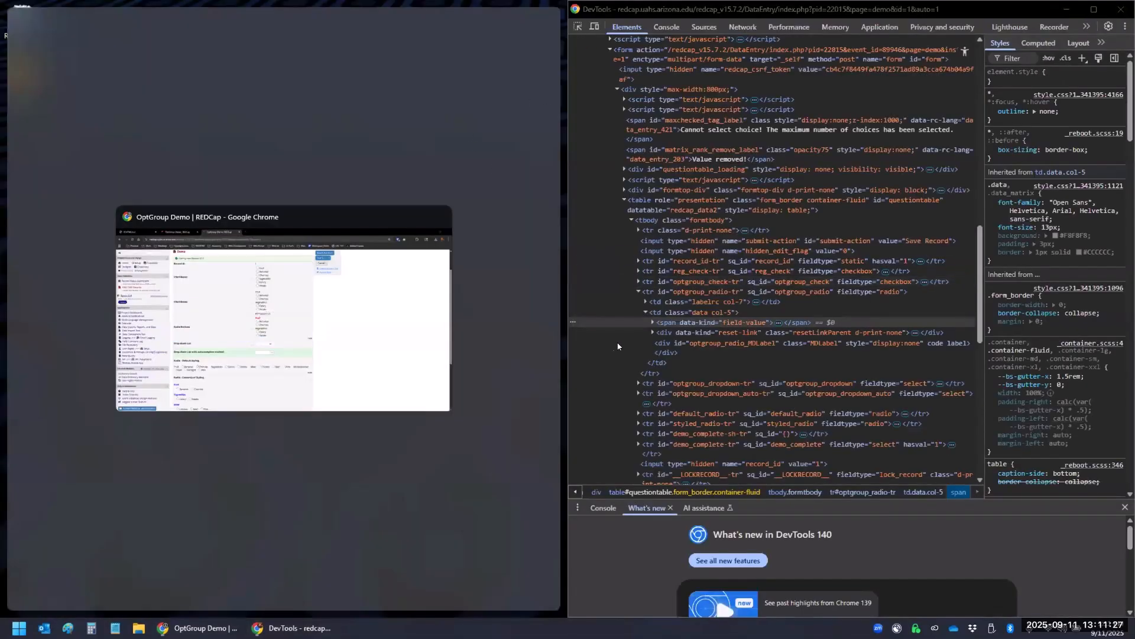
key(Return)
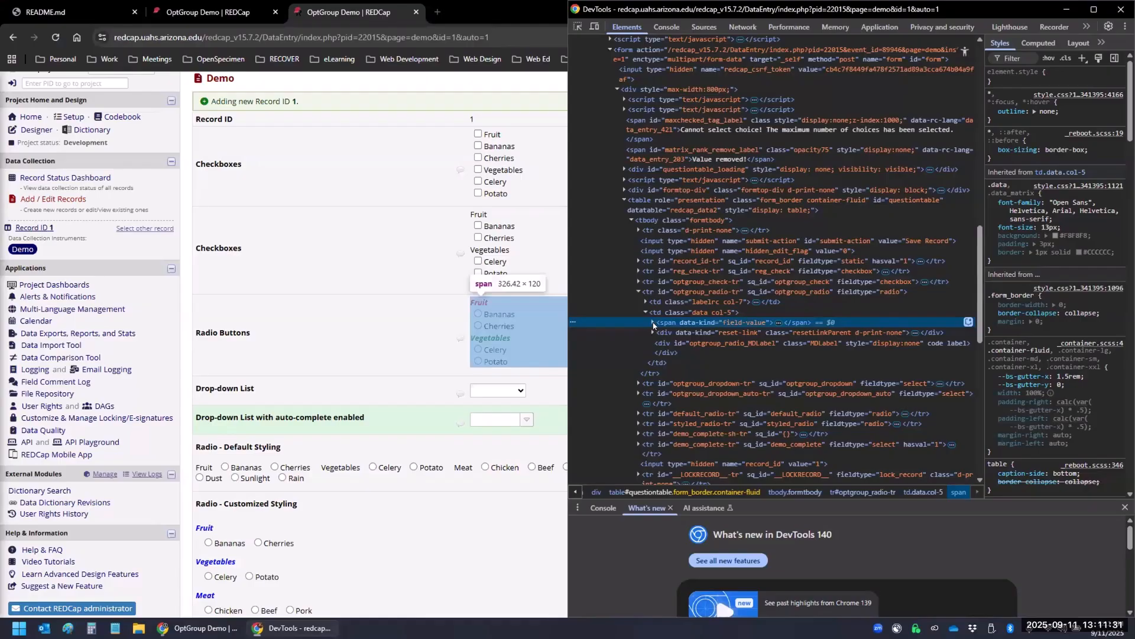
- Expand the radio field's value span and first choicevert element to examine the Fruit label's markup, and return to the form
click(651, 323)
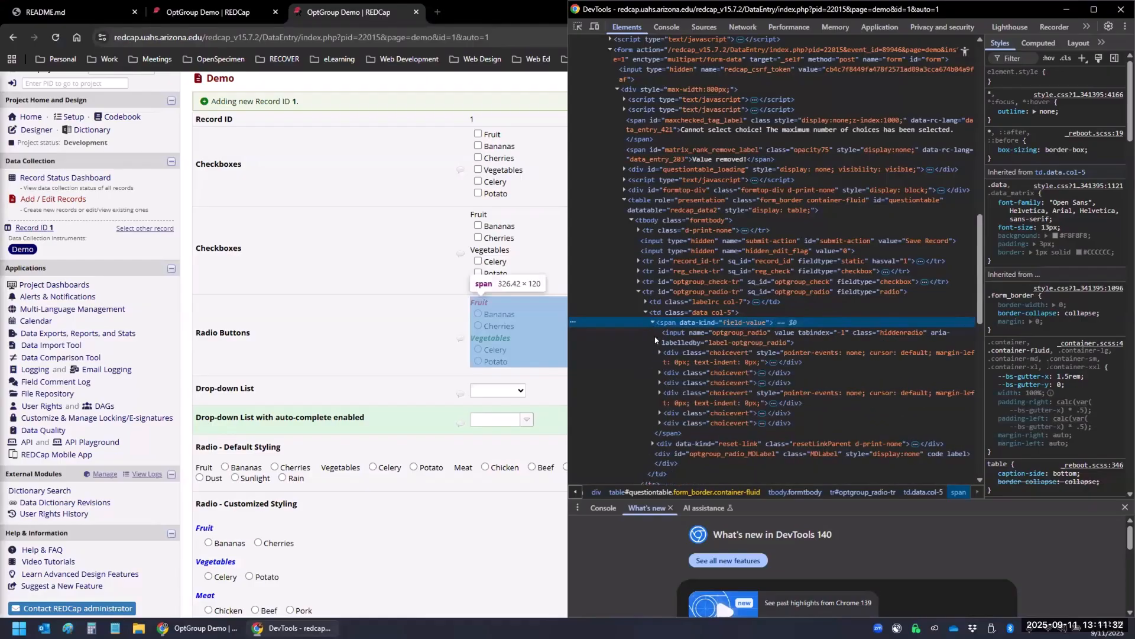
click(704, 358)
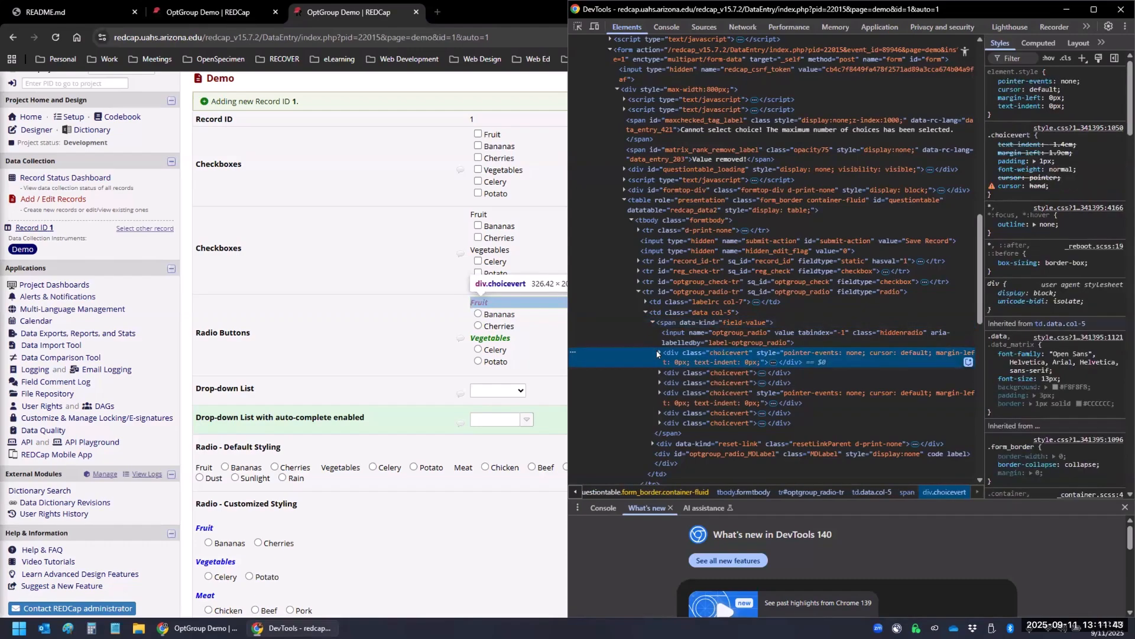
click(658, 353)
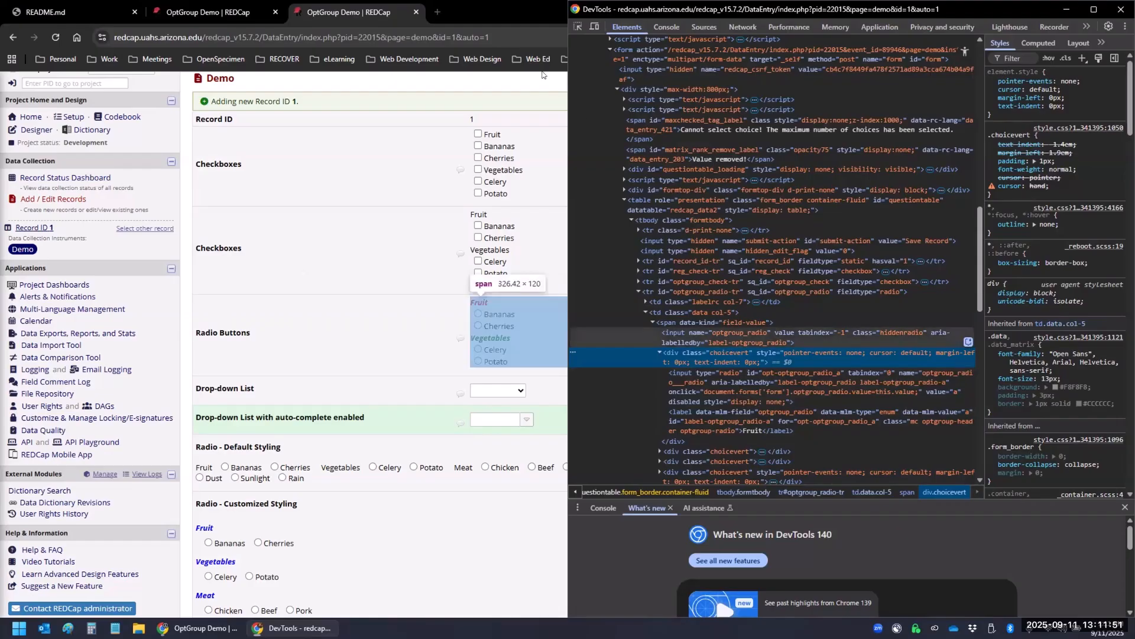
double_click(494, 10)
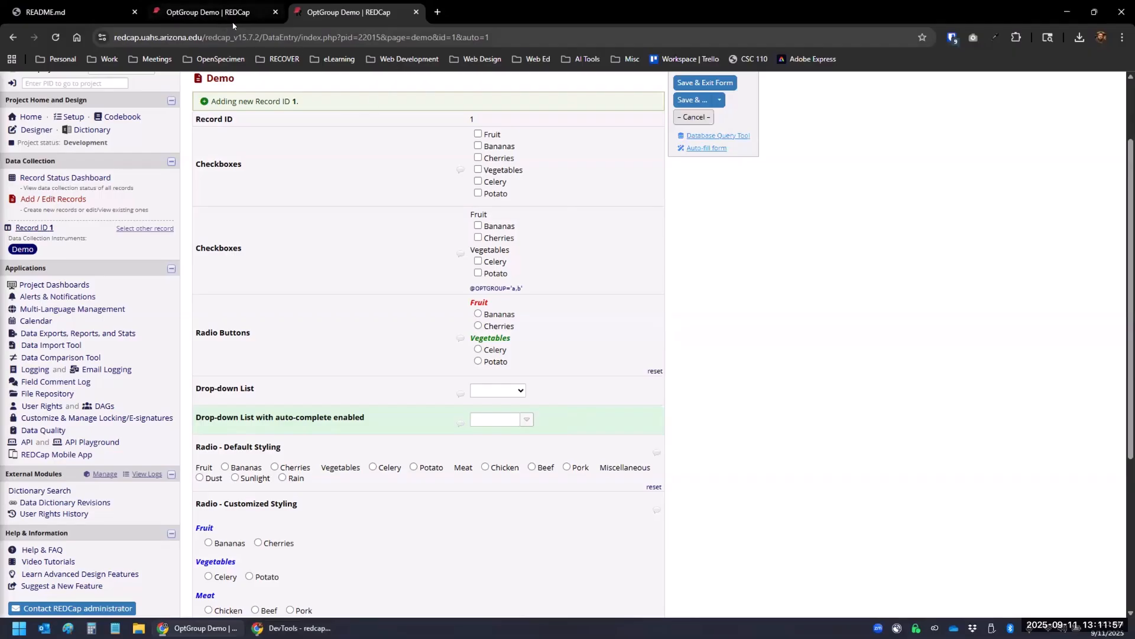
- Reopen the Demo instrument's CSS editor and comment out everything from the separate #label-optgroup_radio-a rule onward with an opening /*
click(208, 12)
click(588, 261)
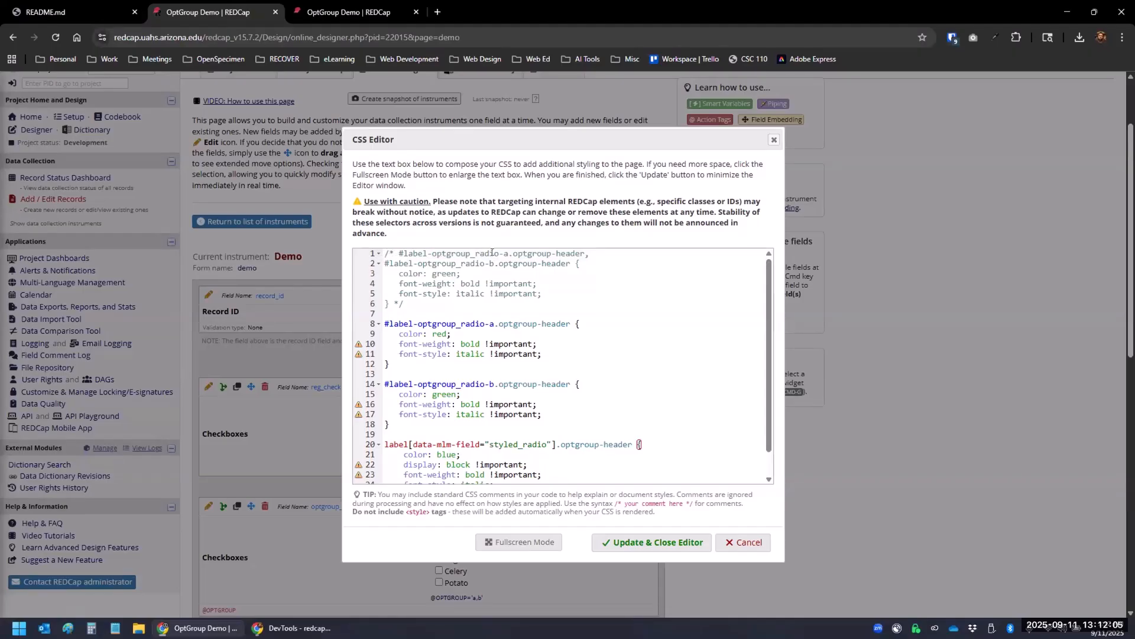
scroll(450, 514, down, 2)
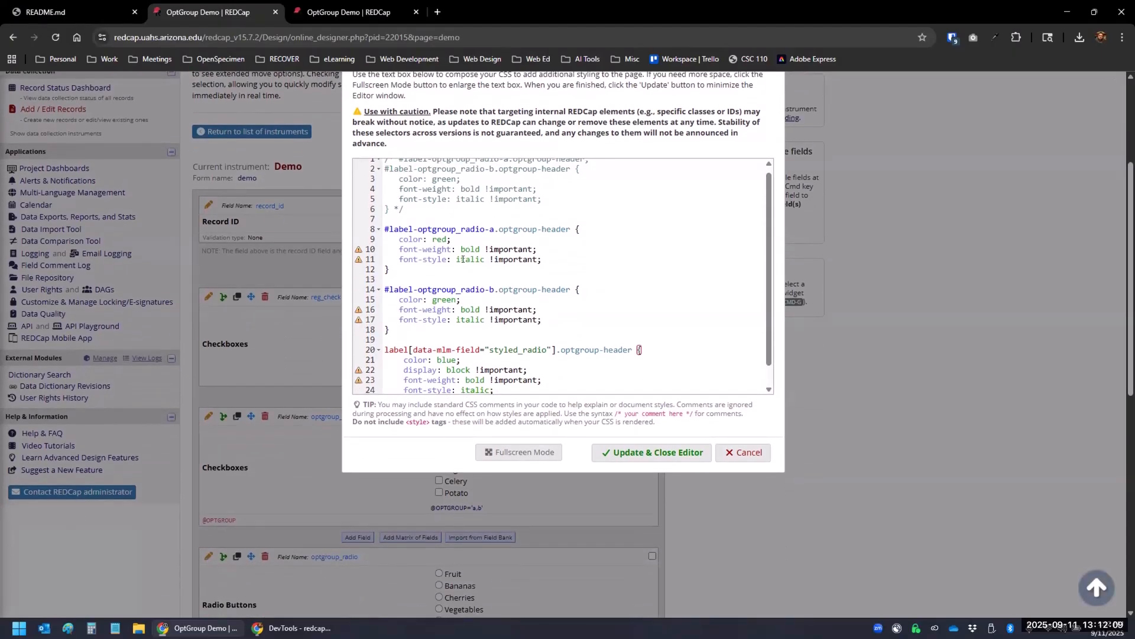
scroll(463, 260, up, 3)
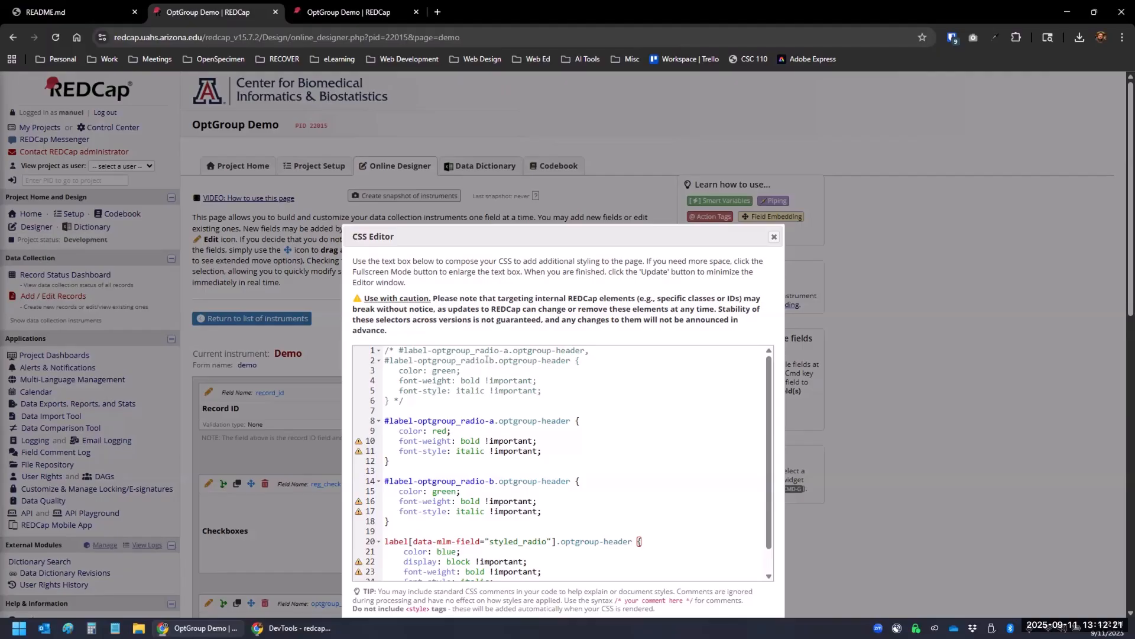
click(384, 421)
text(/*)
scroll(396, 517, down, 3)
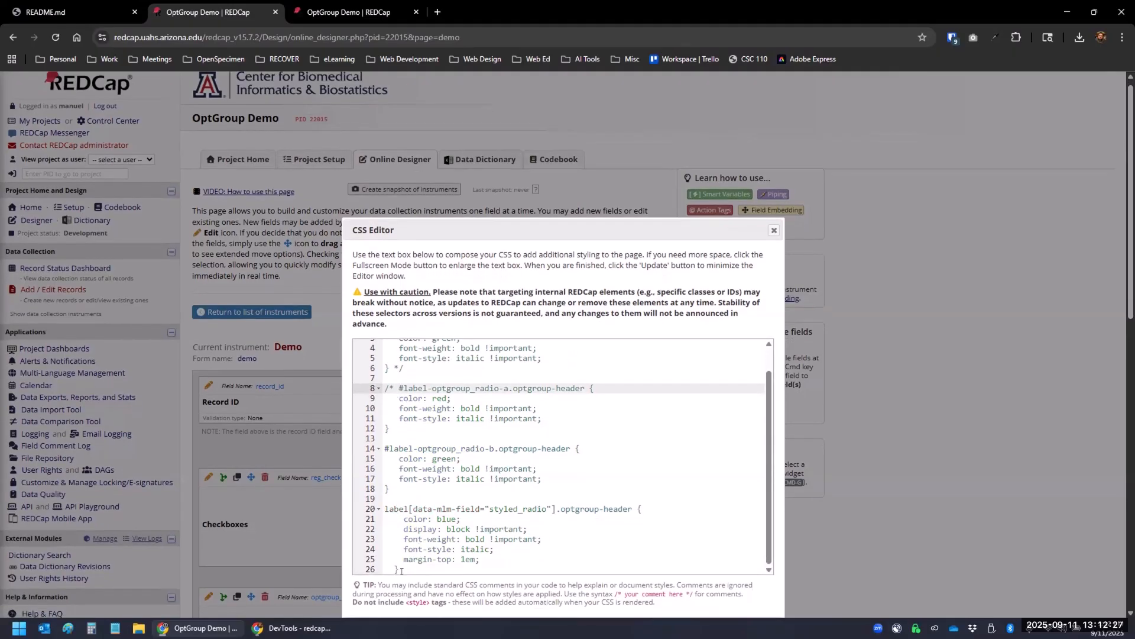
scroll(386, 348, up, 2)
- Uncomment the combined #label-optgroup_radio-a and #label-optgroup_radio-b rule at the start of the CSS by removing its comment markers
click(400, 345)
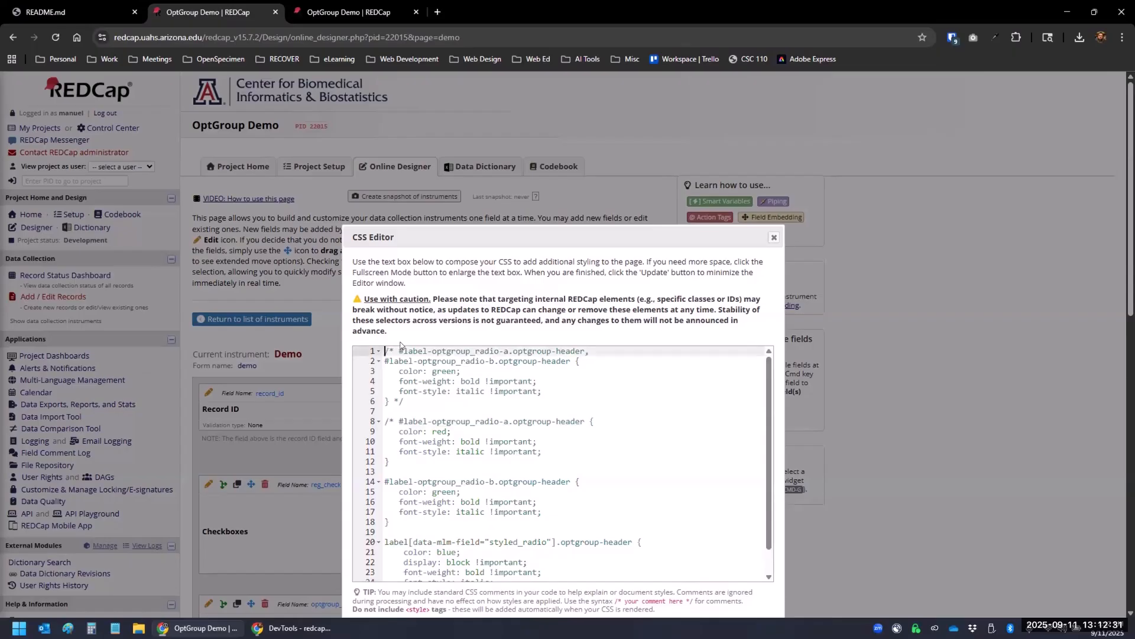
key(Delete)
key(Delete)
key(Delete)
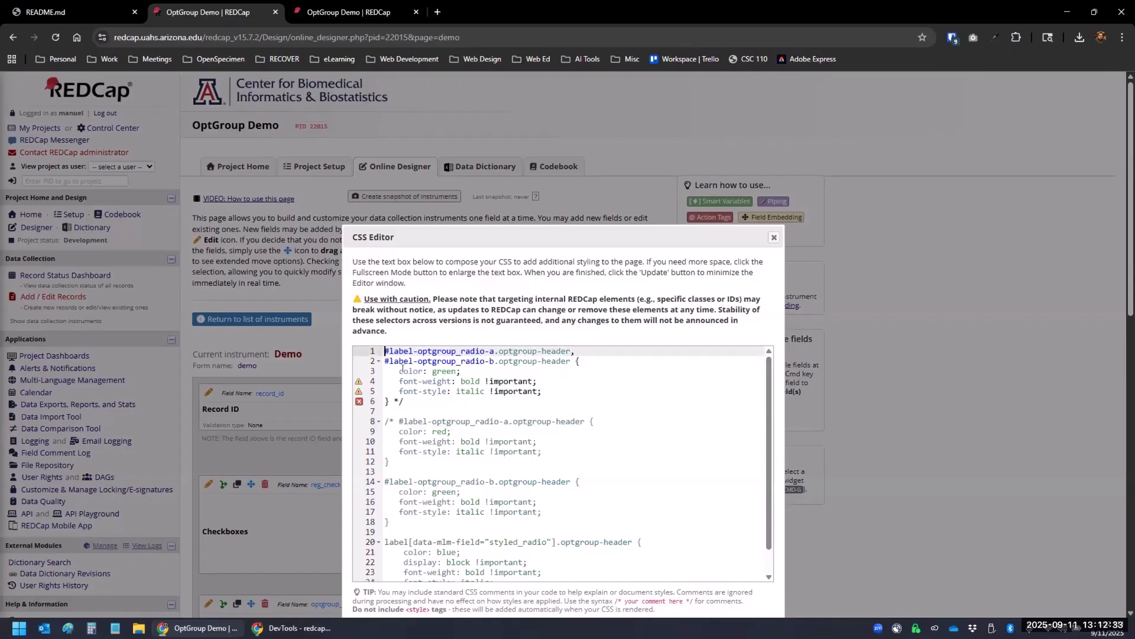
click(405, 393)
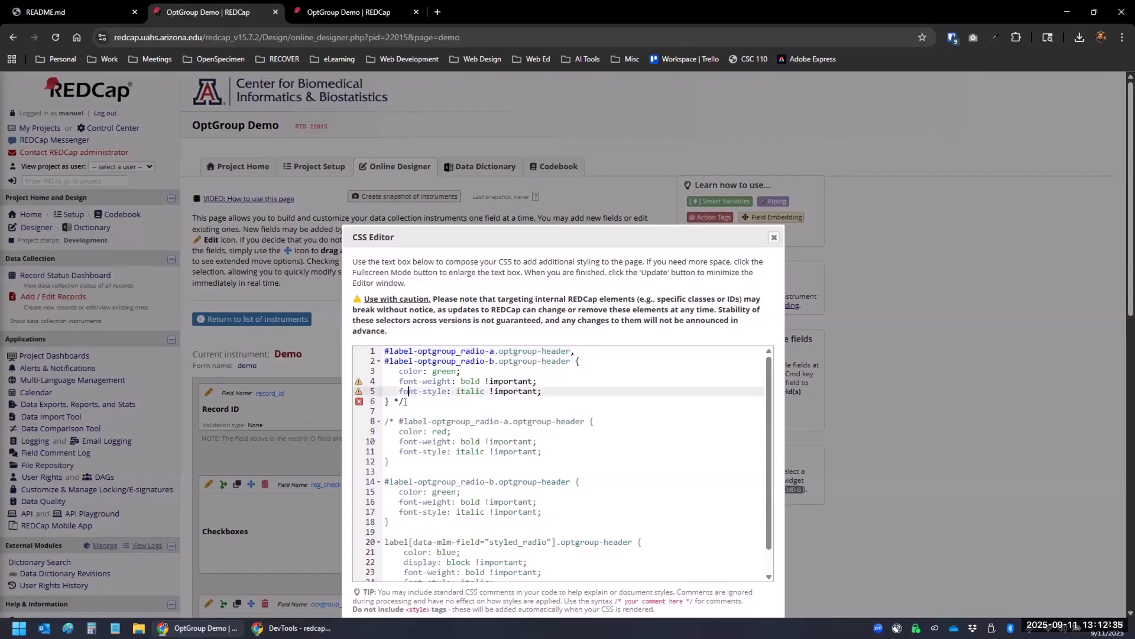
click(404, 402)
key(BackSpace)
key(BackSpace)
key(BackSpace)
click(457, 350)
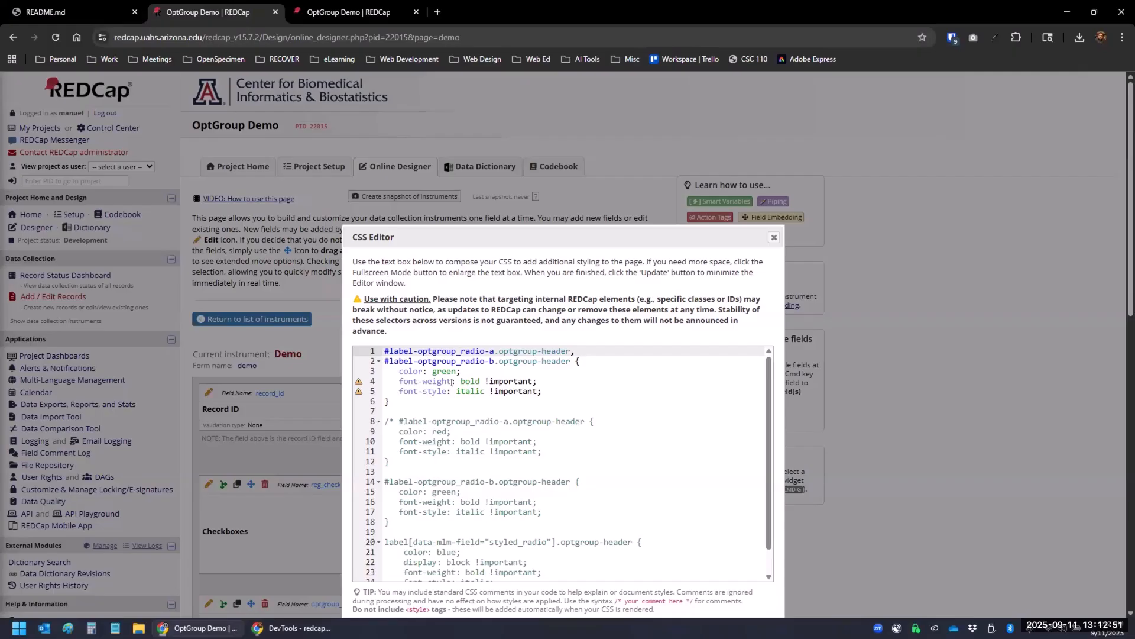
- Save and close the custom CSS, and reload the Demo data entry form to apply the combined header rule
scroll(500, 388, down, 2)
scroll(511, 394, down, 2)
scroll(511, 394, up, 2)
mouse_move(357, 310)
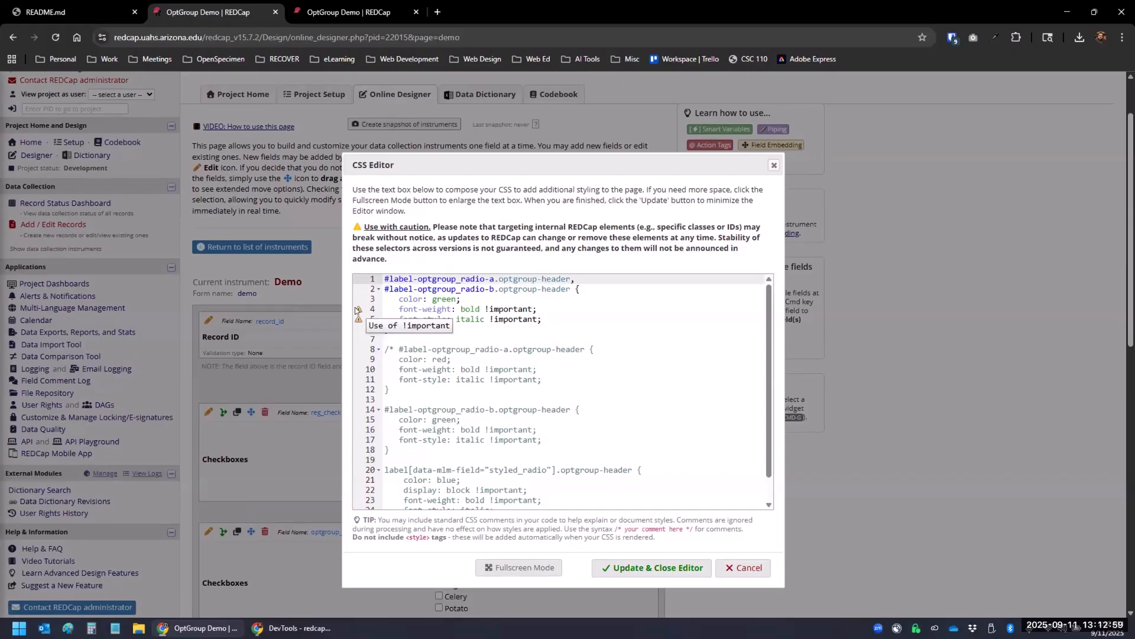
click(457, 281)
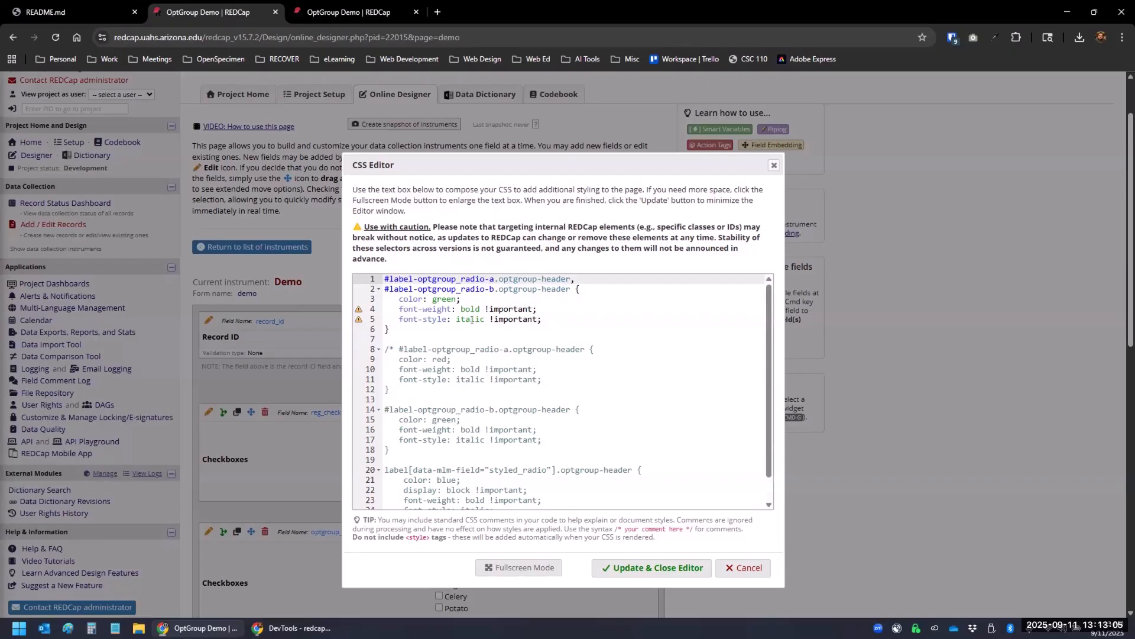
click(638, 567)
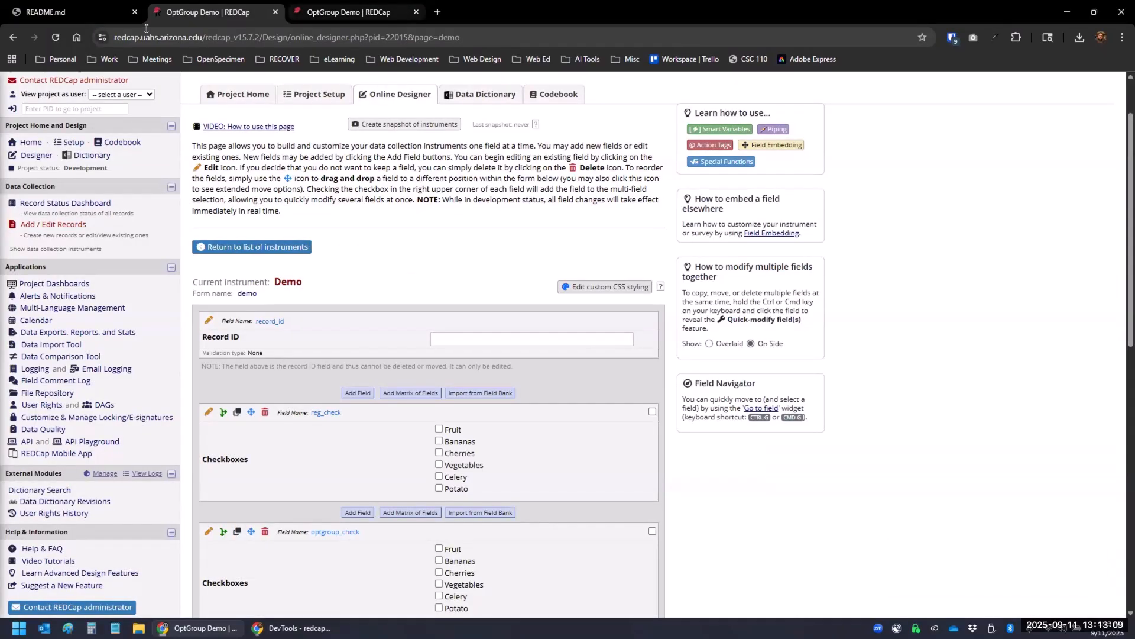
click(335, 10)
click(56, 38)
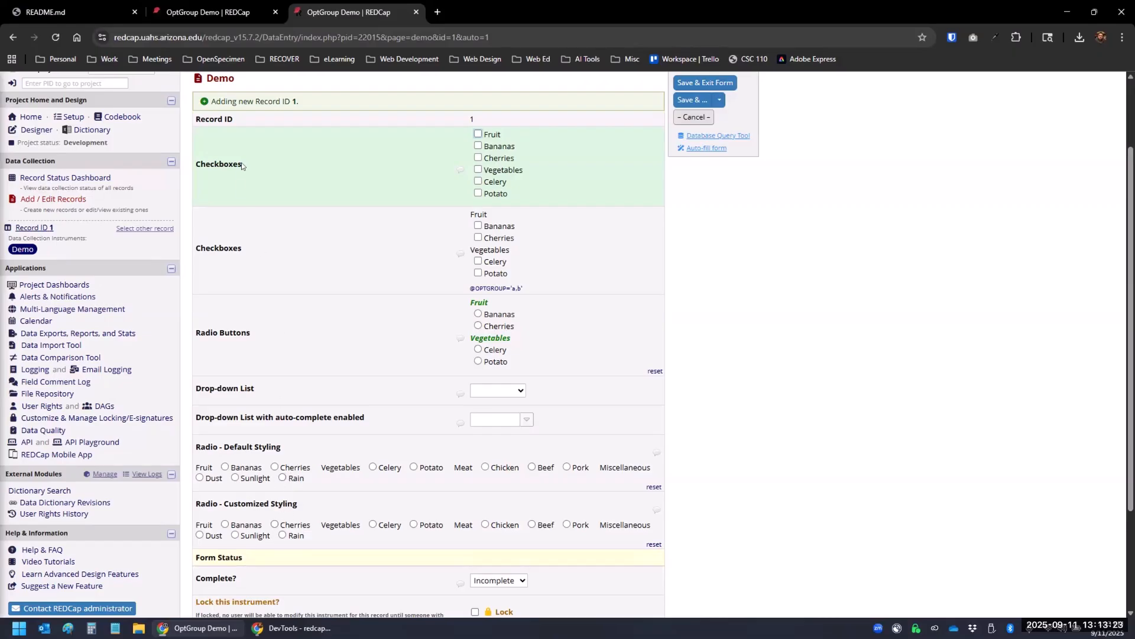
- Reopen the Demo instrument's CSS editor and comment out the combined #label-optgroup_radio-a and #label-optgroup_radio-b rule with /* and */
click(237, 11)
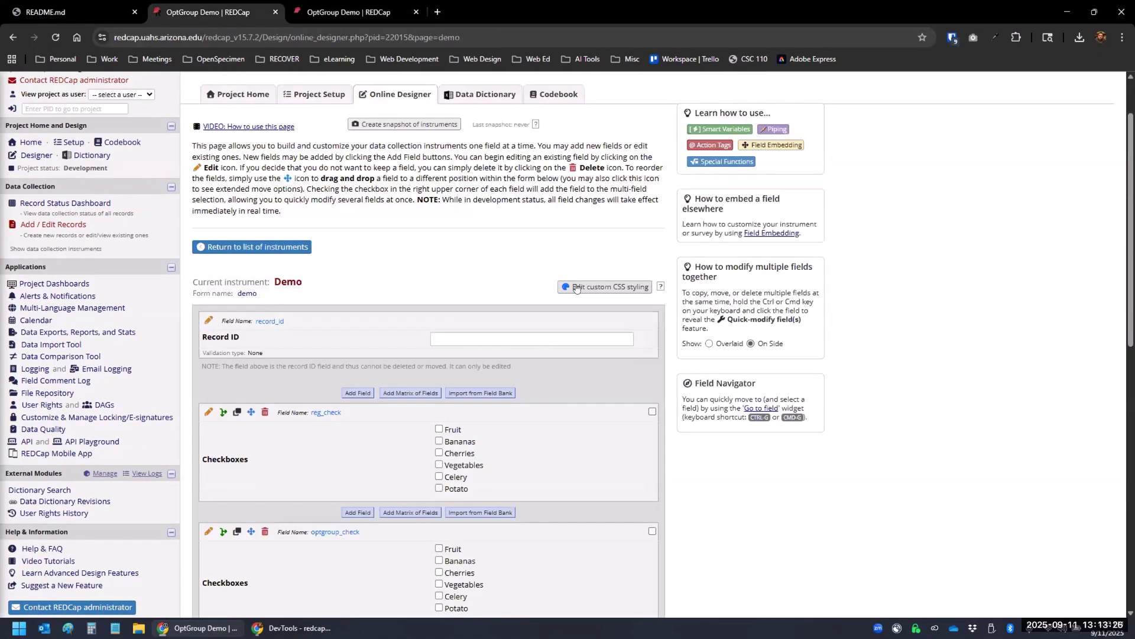
click(576, 288)
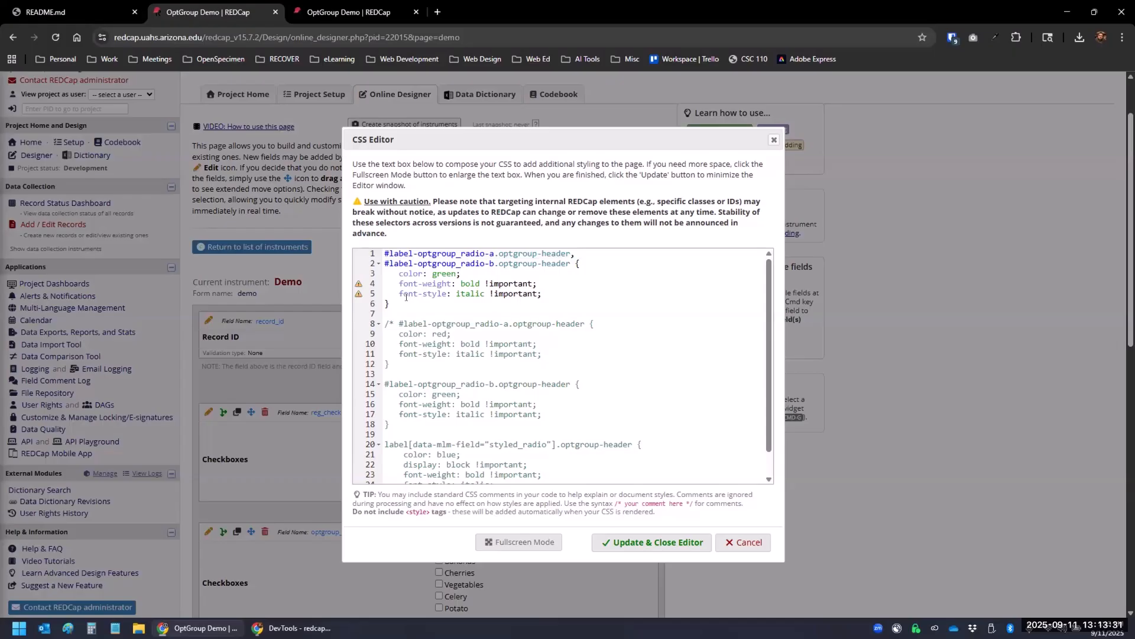
click(385, 253)
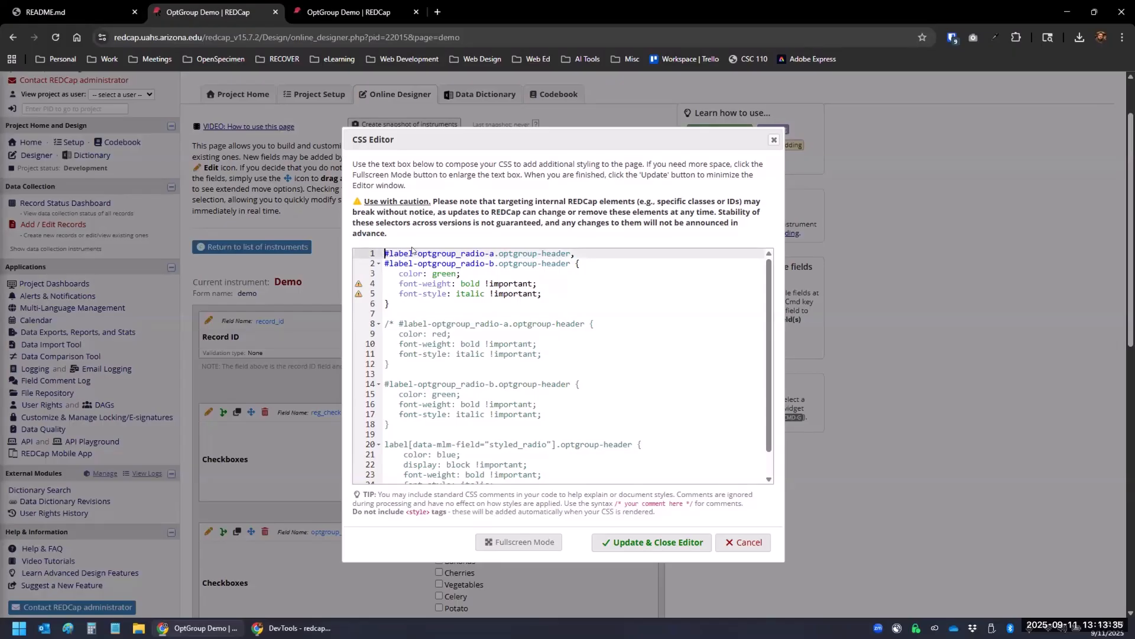
text(/*)
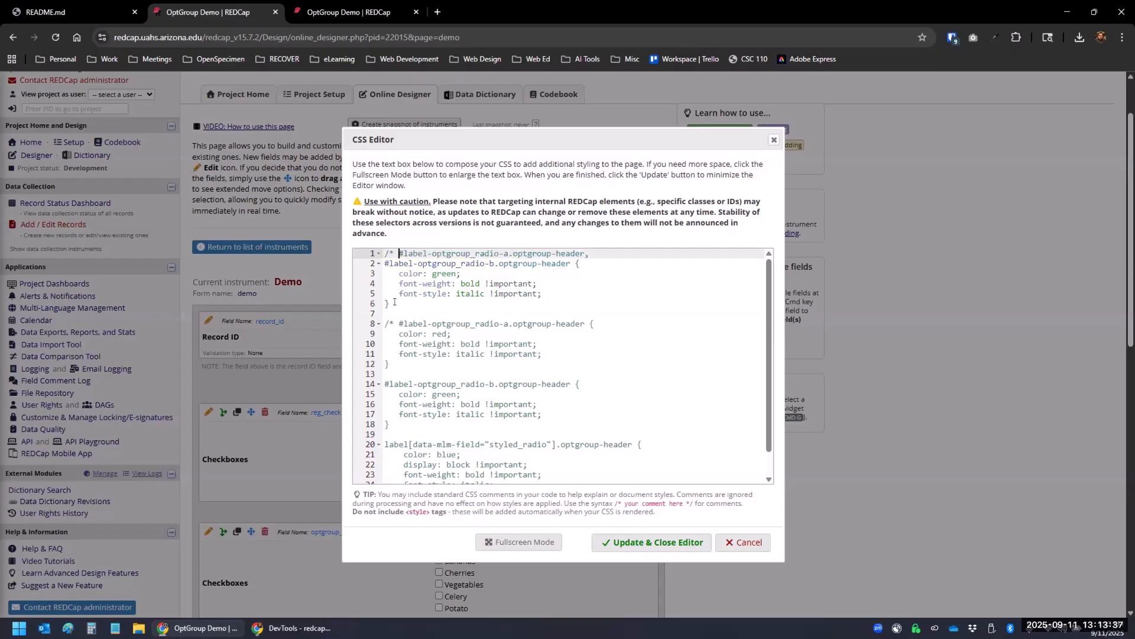
click(396, 302)
text(*/)
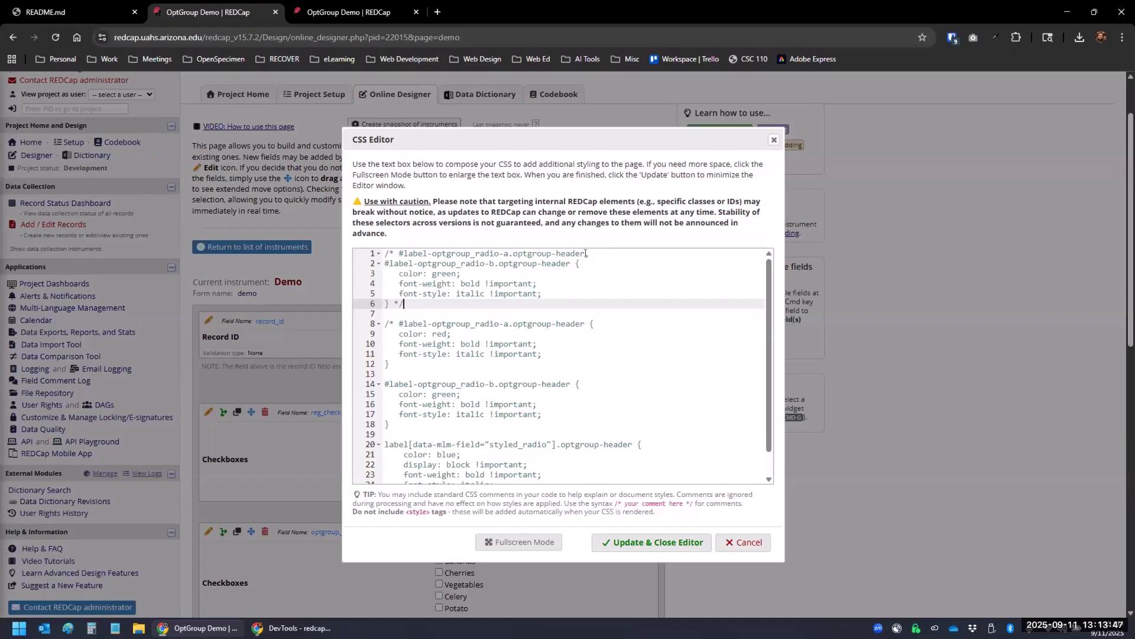
- Uncomment the separate #label-optgroup_radio-a and #label-optgroup_radio-b rules by moving the opening /* to just before the label[data-mlm-field="styled_radio"] rule
click(397, 324)
key(BackSpace)
key(BackSpace)
key(BackSpace)
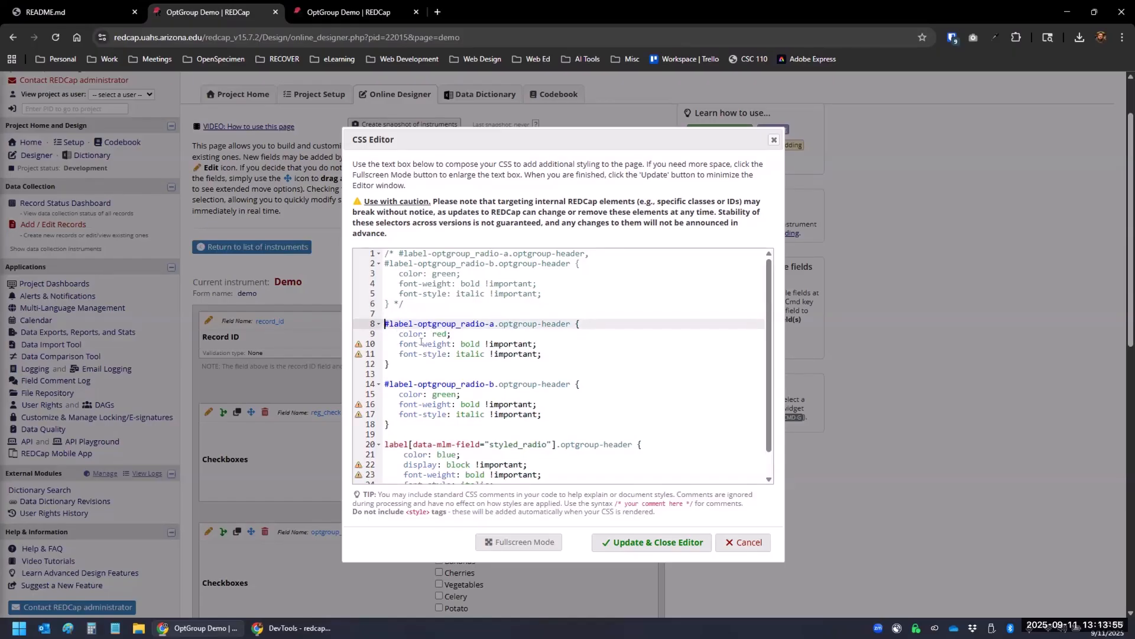
scroll(440, 380, down, 3)
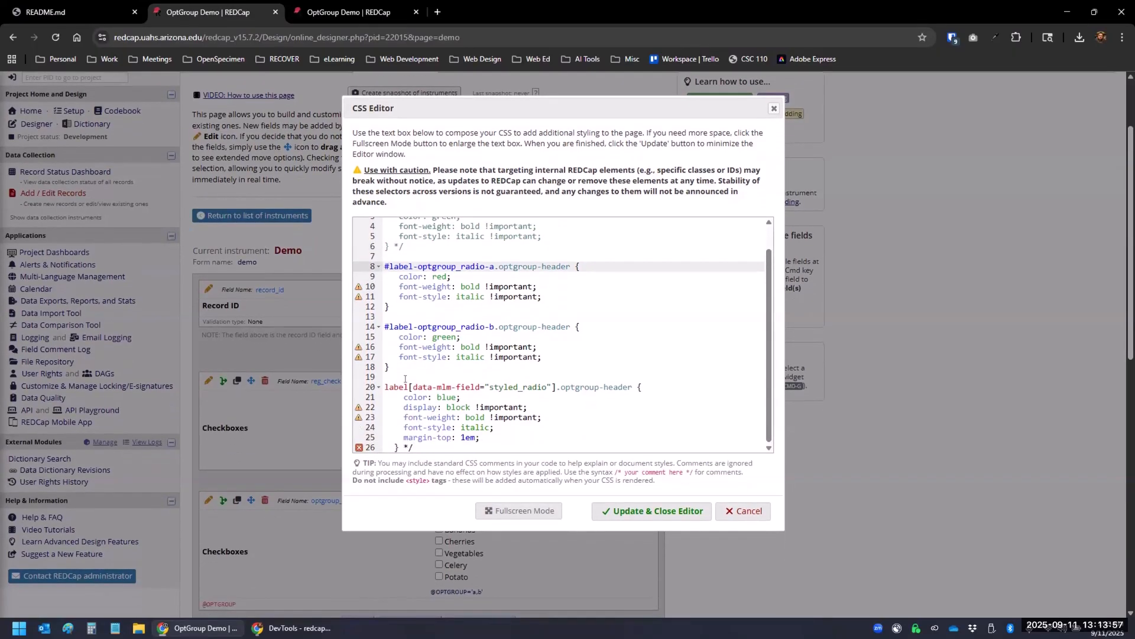
click(385, 386)
text(/*)
scroll(414, 290, up, 2)
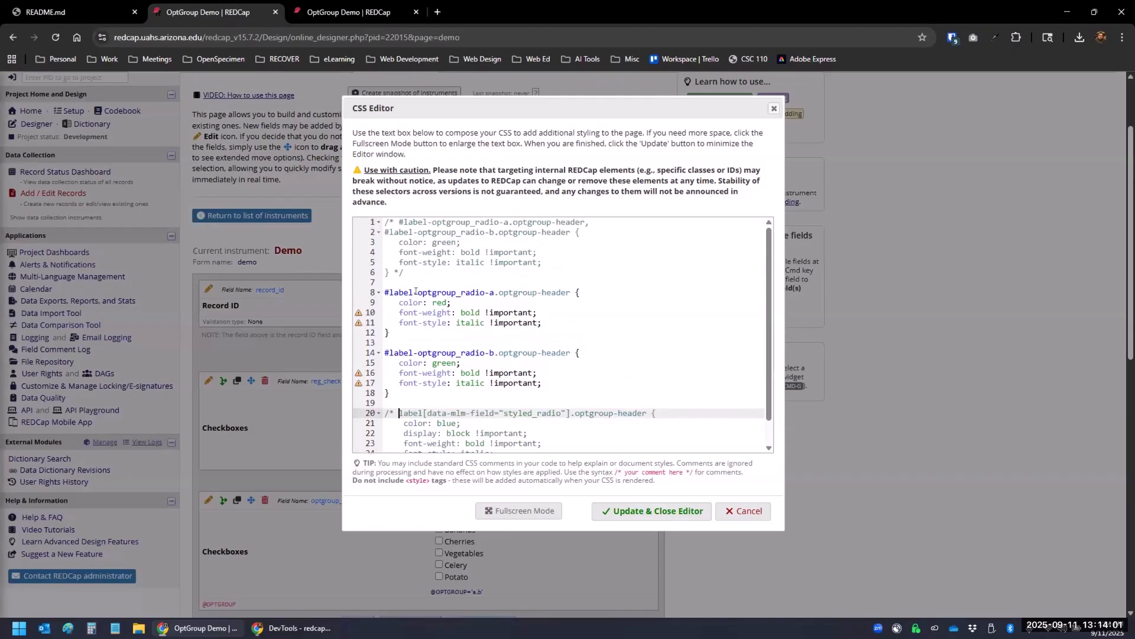
scroll(414, 291, up, 2)
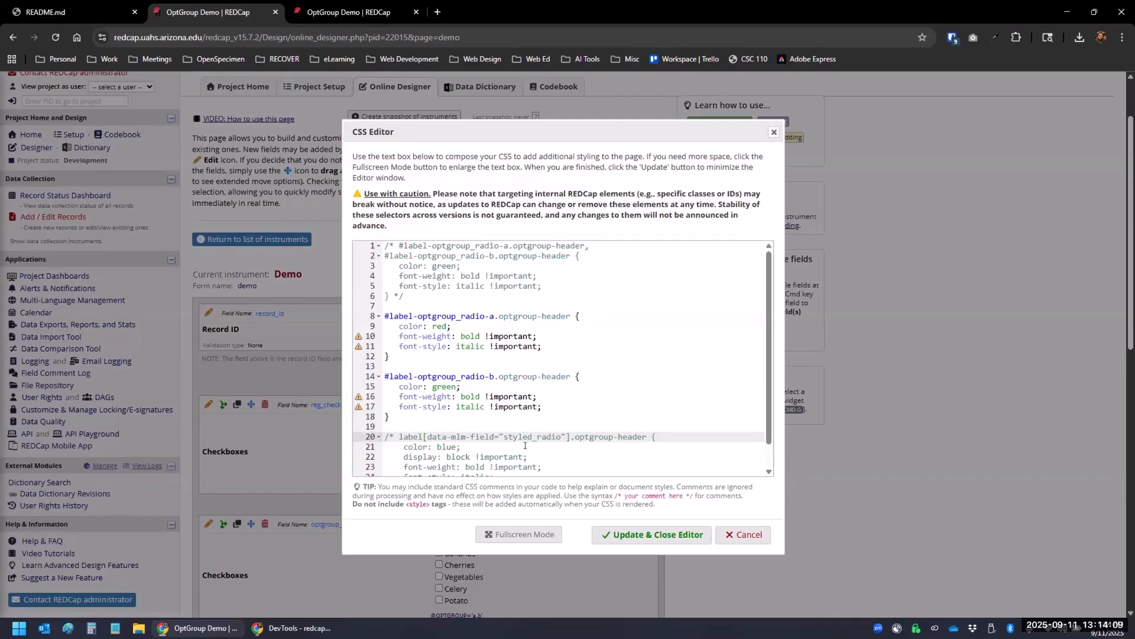
- Save and close the custom CSS, and reload the Demo data entry form to apply the separate header rules
click(659, 532)
click(353, 14)
key(F5)
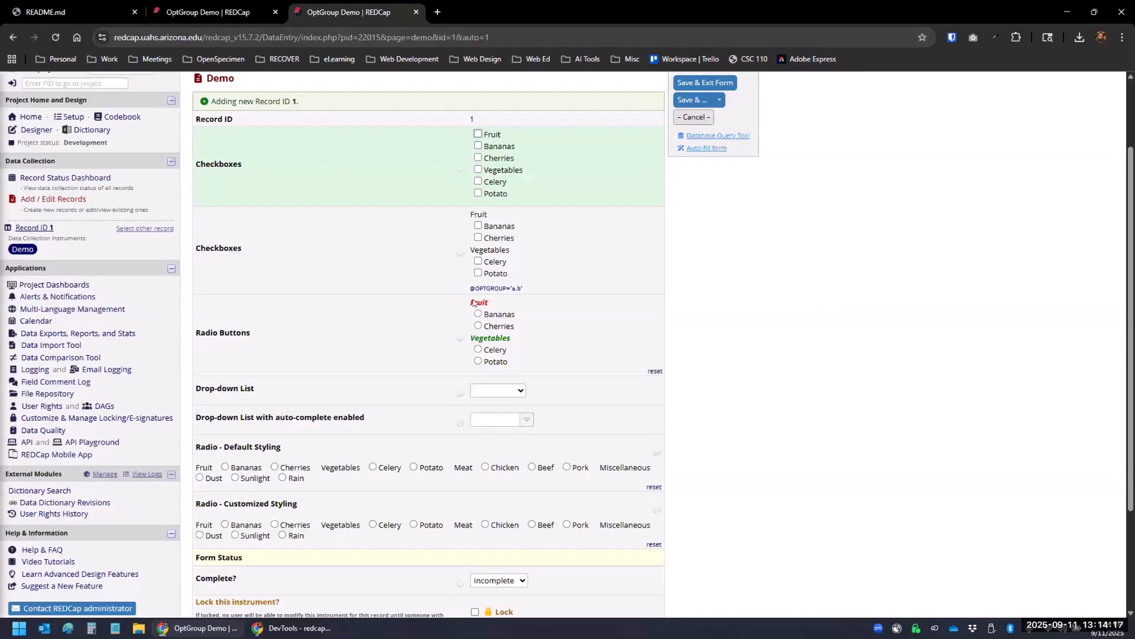
- Reopen the Demo instrument's CSS editor and uncomment the label[data-mlm-field="styled_radio"] rule by removing its opening and closing comment markers
click(219, 13)
click(576, 286)
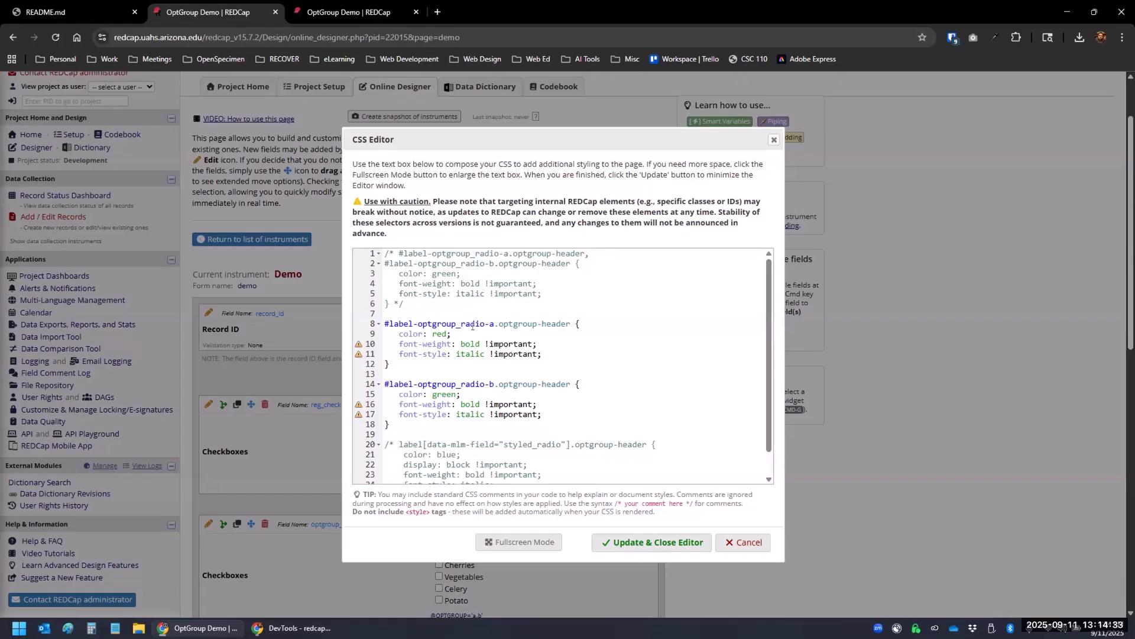
scroll(473, 336, down, 3)
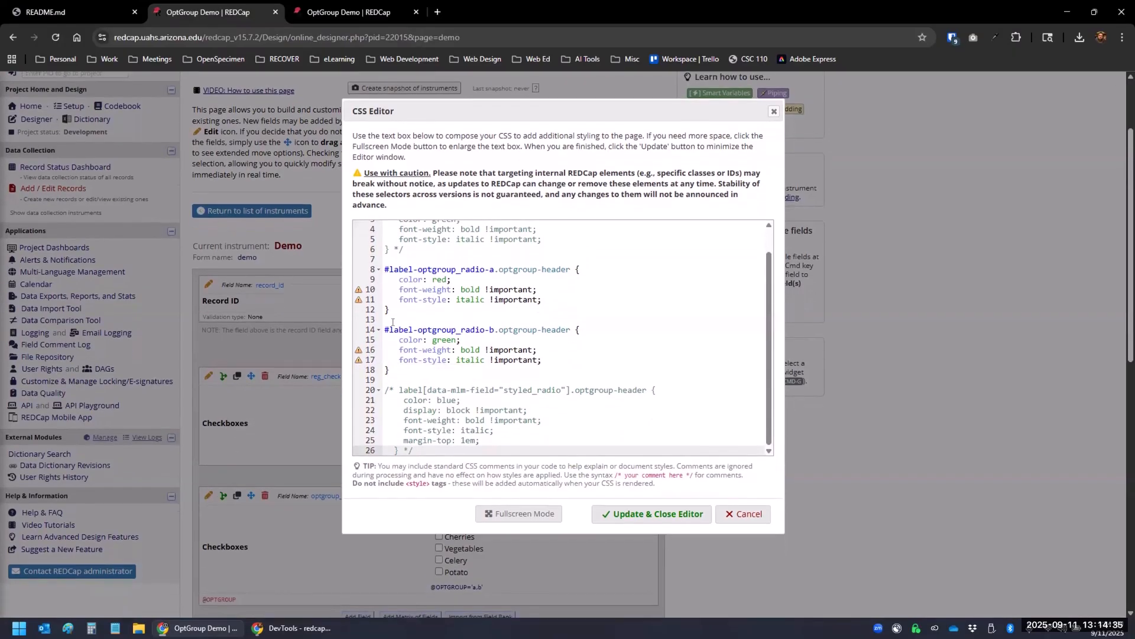
scroll(394, 261, up, 5)
scroll(405, 397, down, 2)
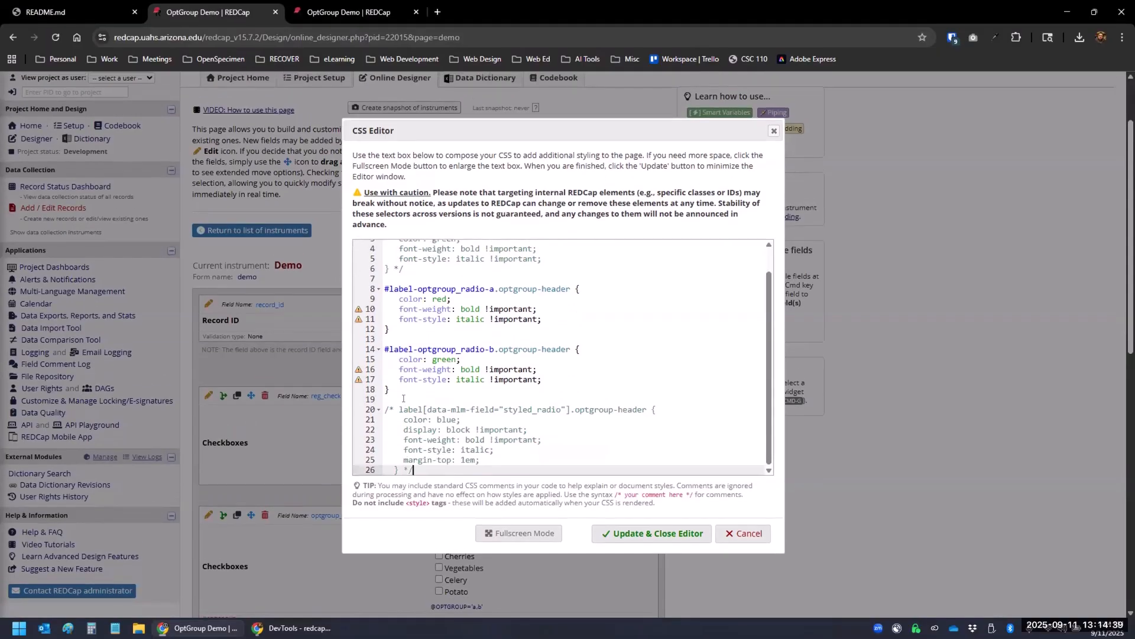
click(399, 409)
key(BackSpace)
key(BackSpace)
key(BackSpace)
scroll(404, 394, down, 3)
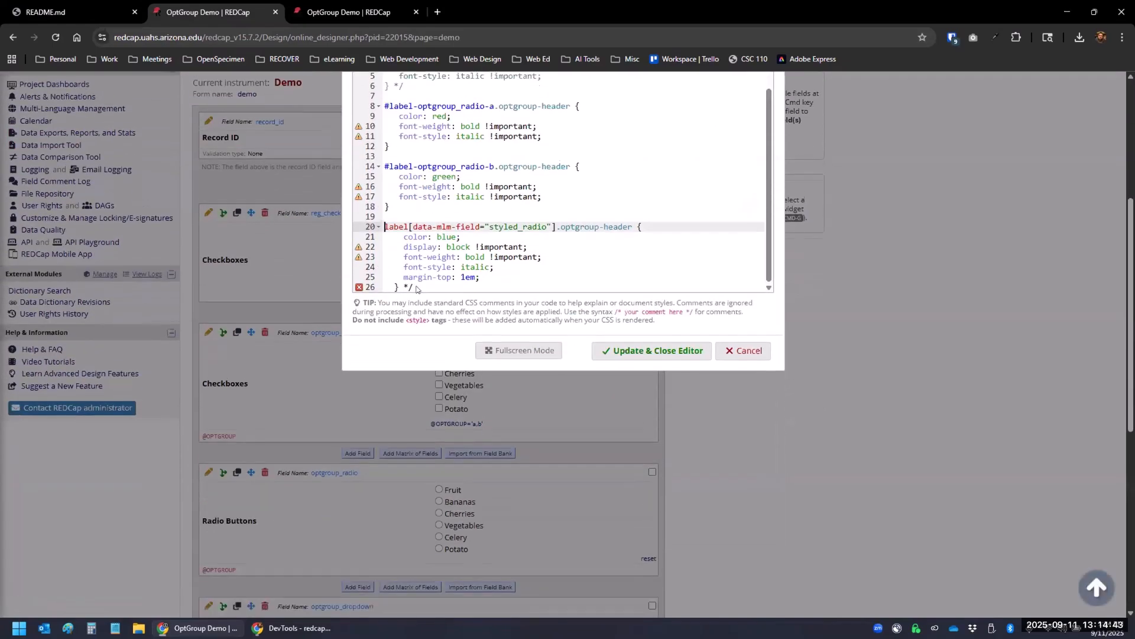
click(413, 273)
key(BackSpace)
key(BackSpace)
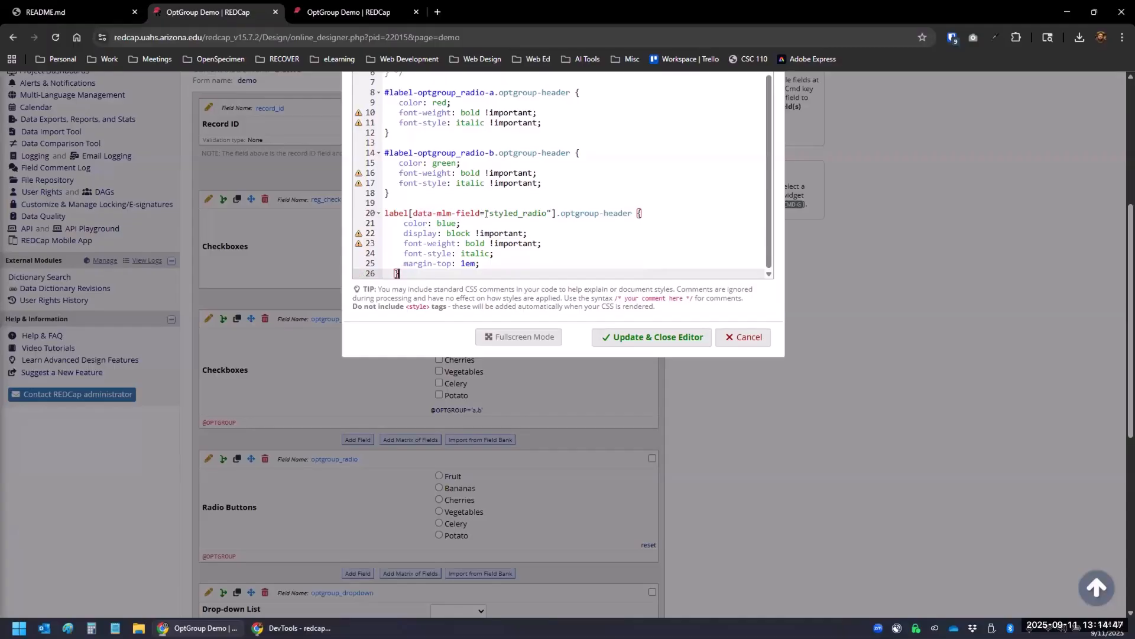
- Examine the README's Advanced styling example, highlighting the data-mlm-field attribute and the styled_radio field name in its selector
scroll(272, 331, down, 1)
scroll(260, 237, up, 1)
key(ctrl+shift+Tab)
click(391, 259)
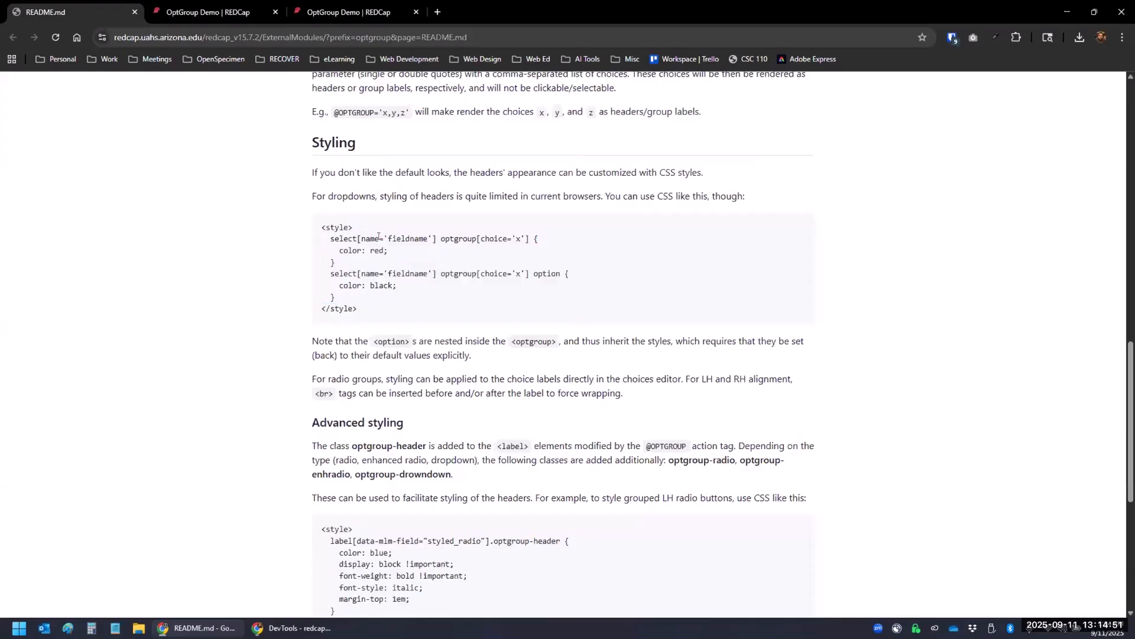
scroll(350, 264, down, 5)
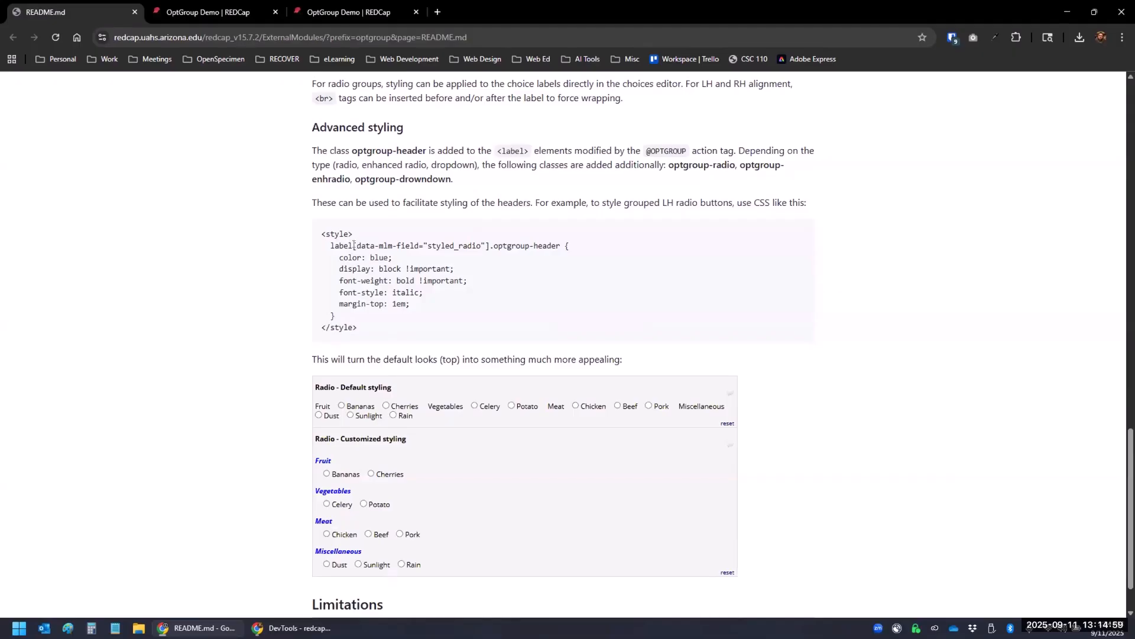
drag(355, 245, 419, 245)
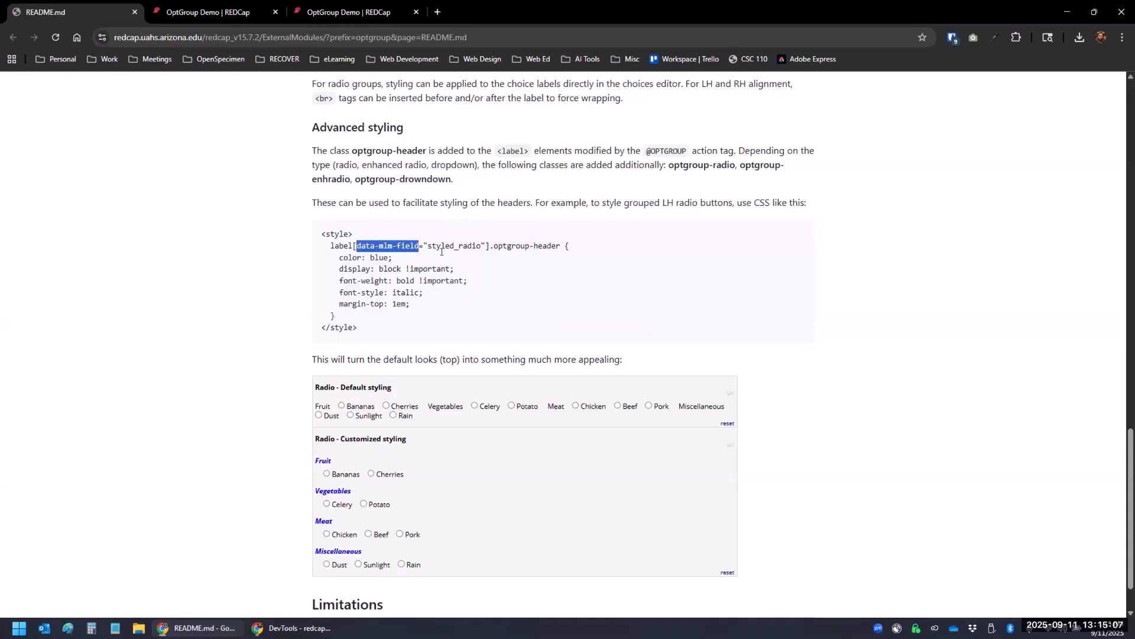
drag(428, 244, 479, 244)
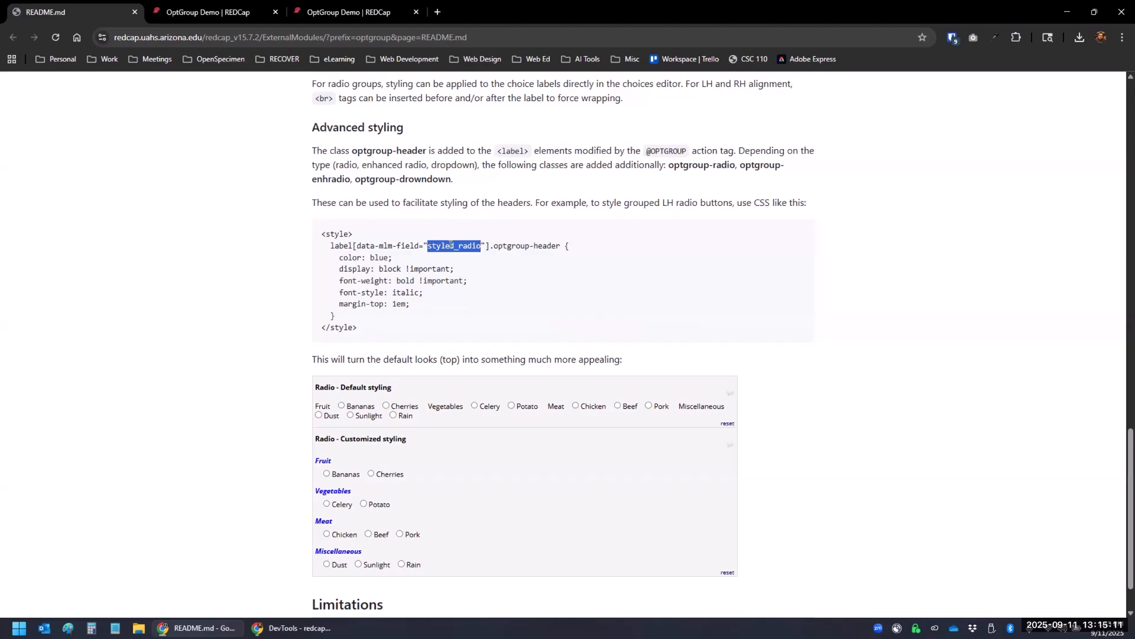
scroll(437, 254, up, 2)
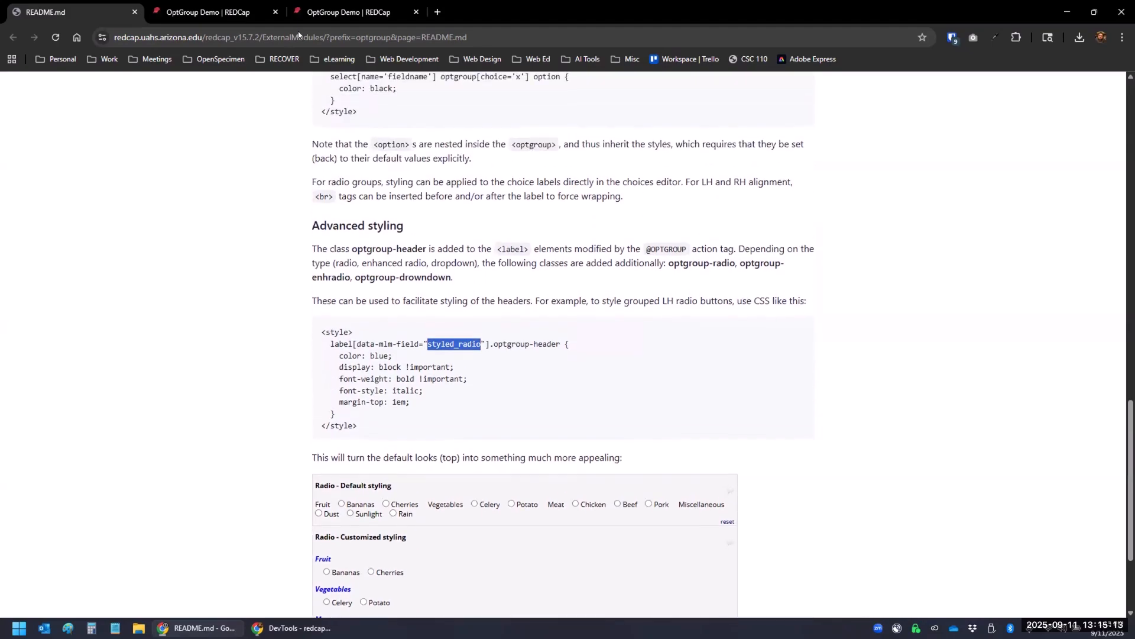
- Compare the #label-optgroup_radio-b selector in the CSS editor with the README's label[data-mlm-field="styled_radio"] selector
click(213, 13)
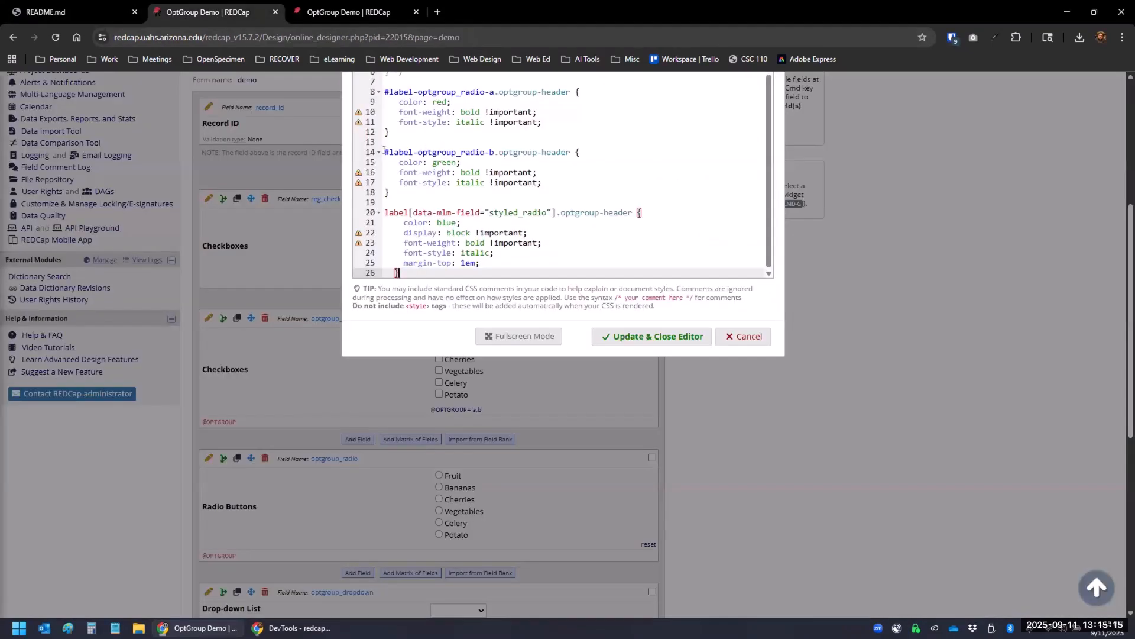
drag(384, 152, 492, 152)
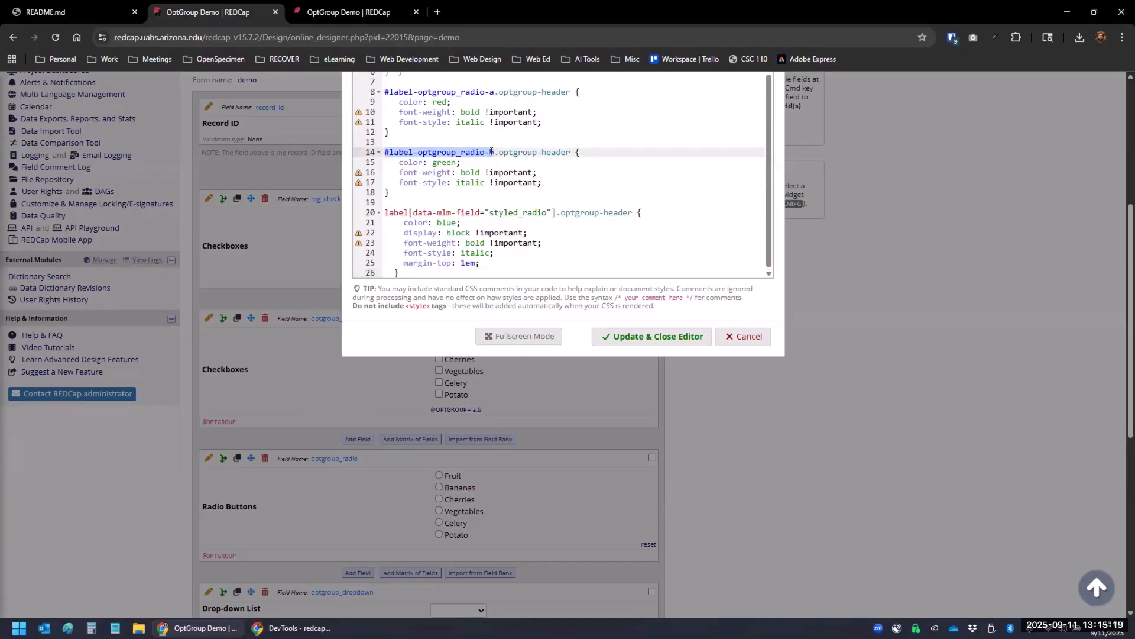
click(81, 13)
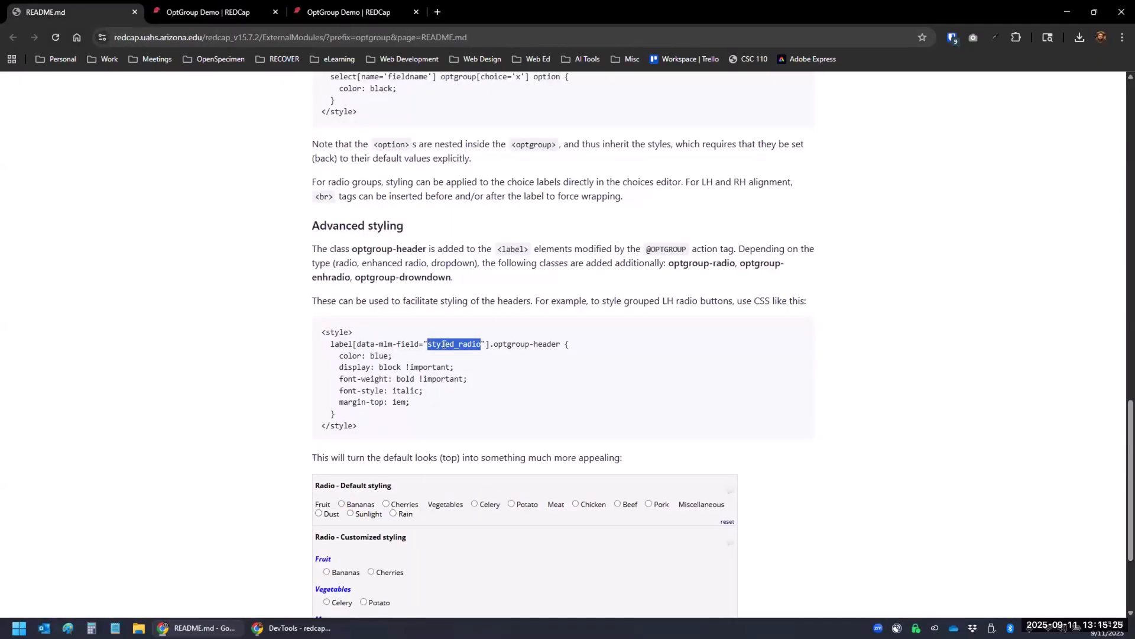
drag(330, 344, 492, 344)
click(386, 342)
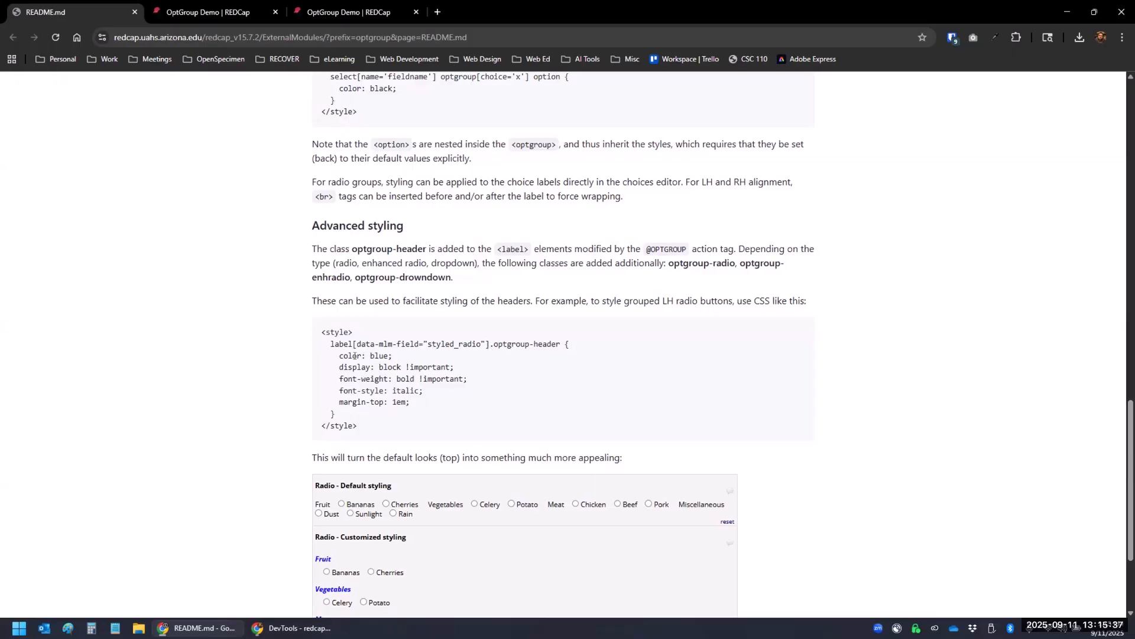
- Examine the color, display: block !important and margin-top: 1em declarations in the README example and the sample form image below it
triple_click(406, 351)
click(340, 367)
drag(340, 367, 464, 372)
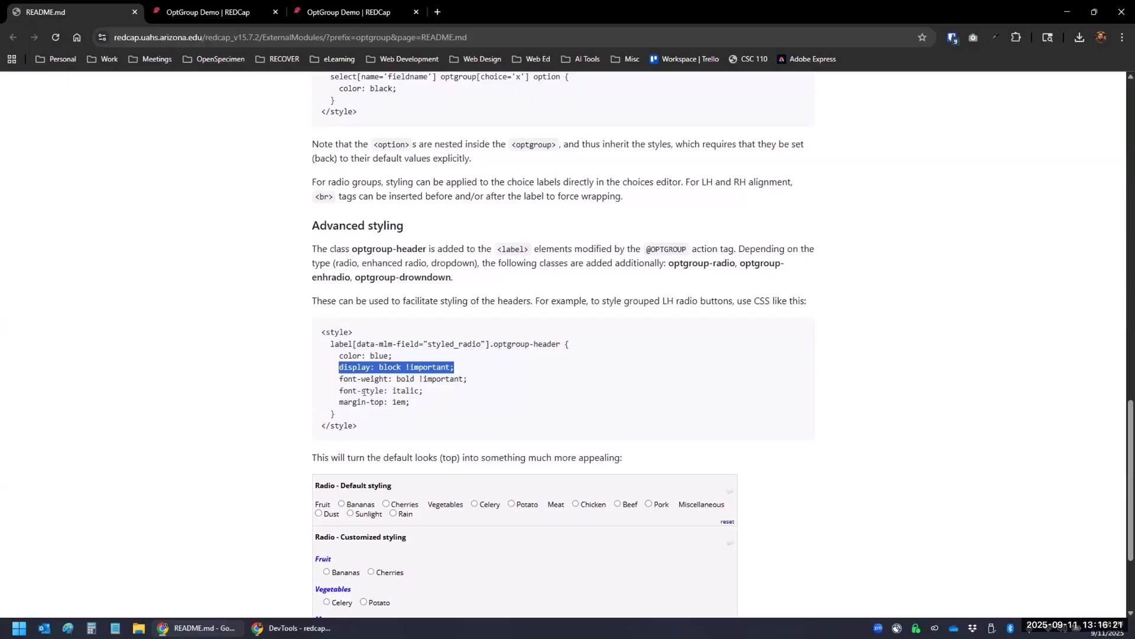
drag(339, 402, 423, 401)
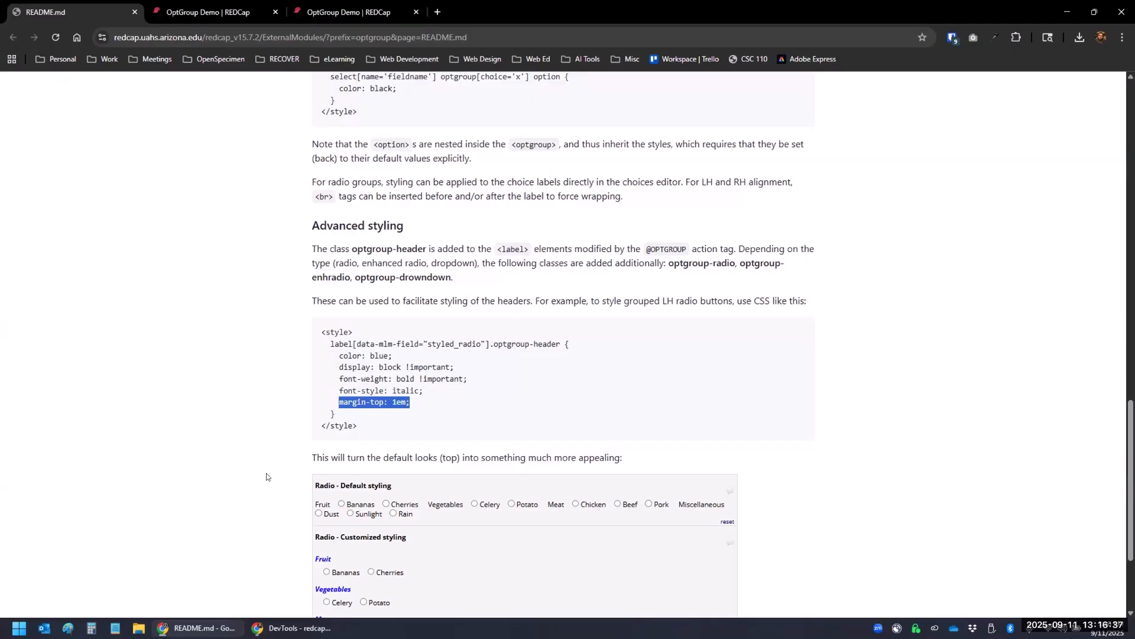
scroll(265, 481, down, 3)
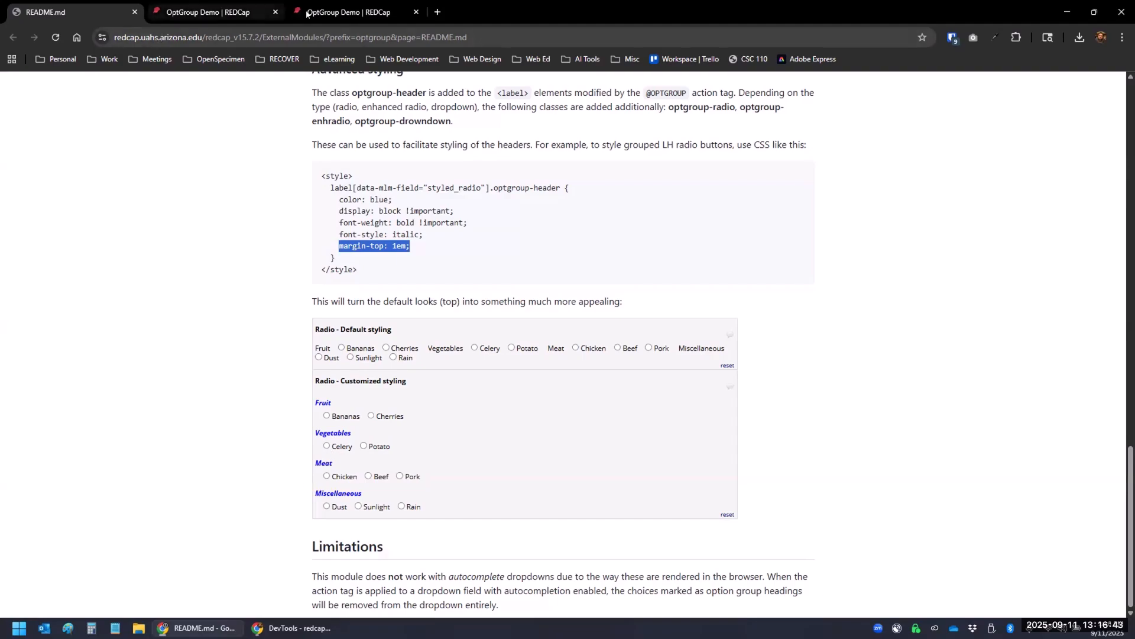
- Save and close the custom CSS, reload the Demo data entry form, and check the group headers of the Radio - Customized Styling field
click(232, 18)
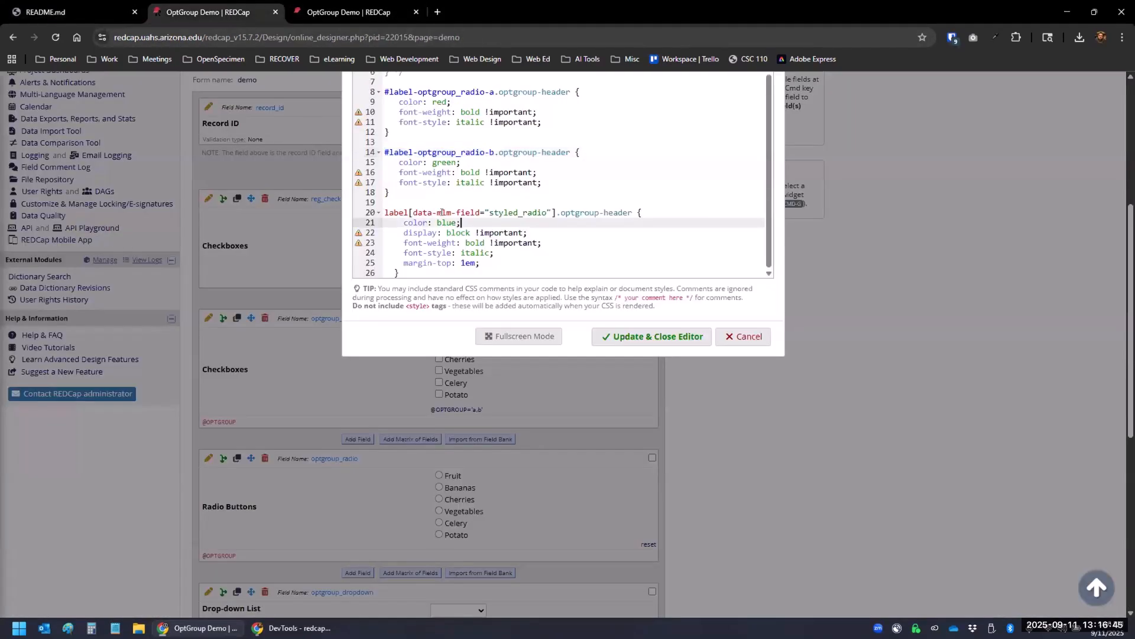
scroll(428, 185, down, 2)
scroll(735, 222, up, 3)
scroll(423, 215, down, 1)
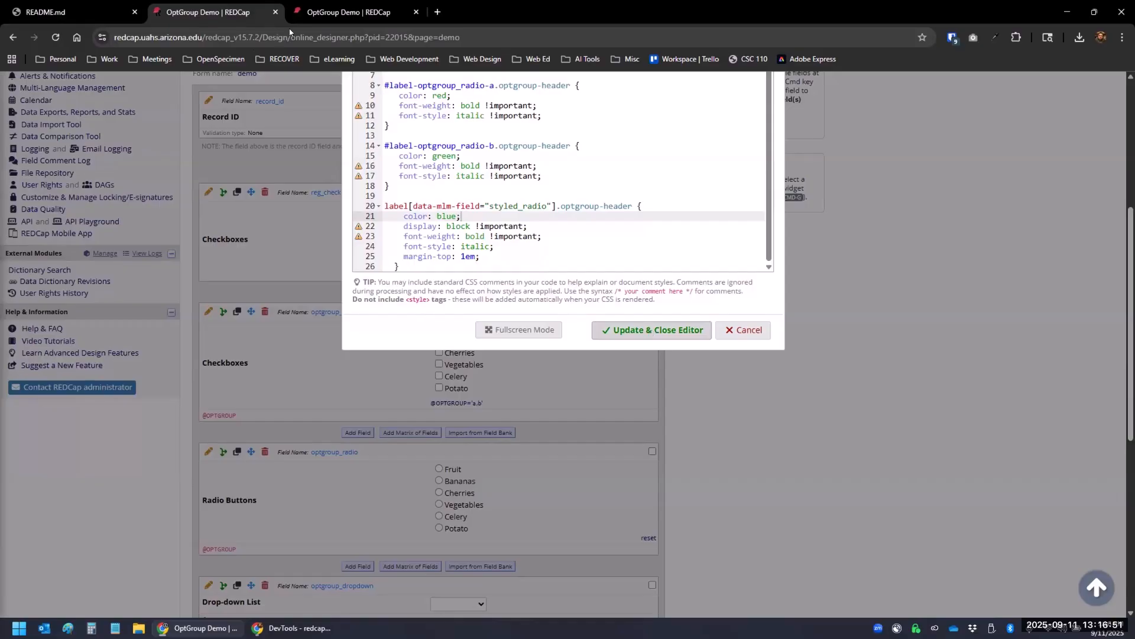
click(649, 330)
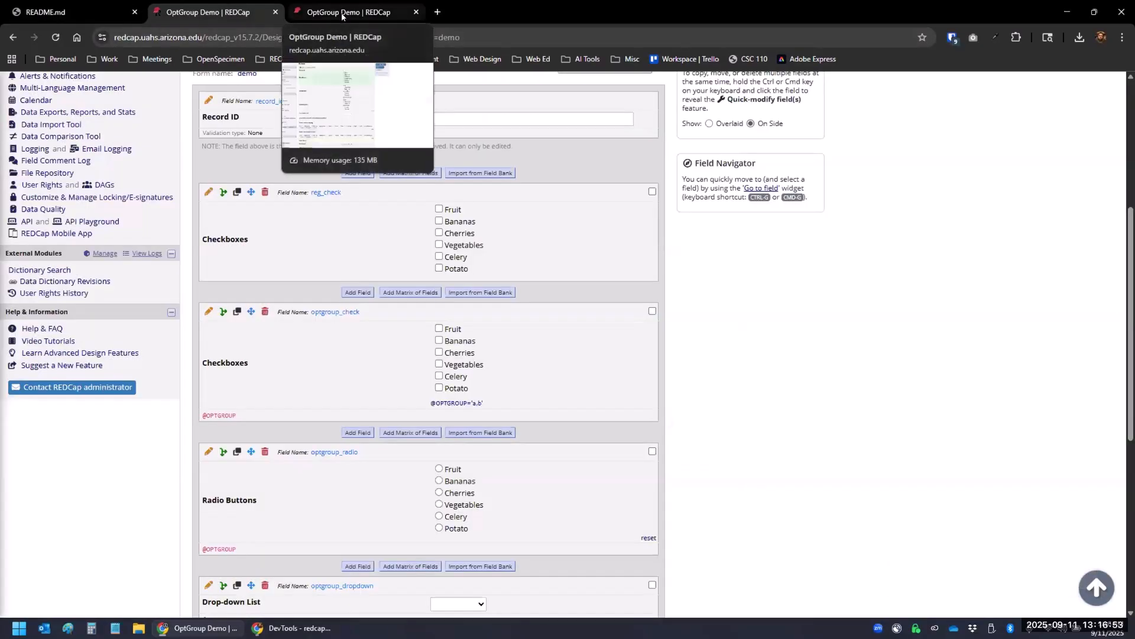
click(342, 13)
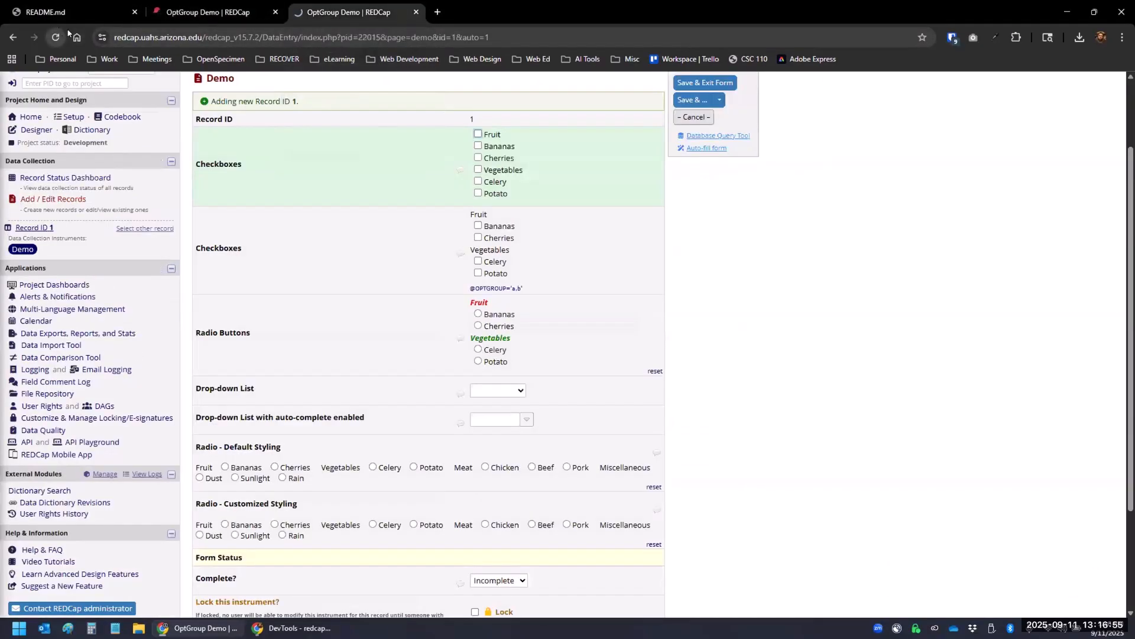
scroll(407, 254, down, 5)
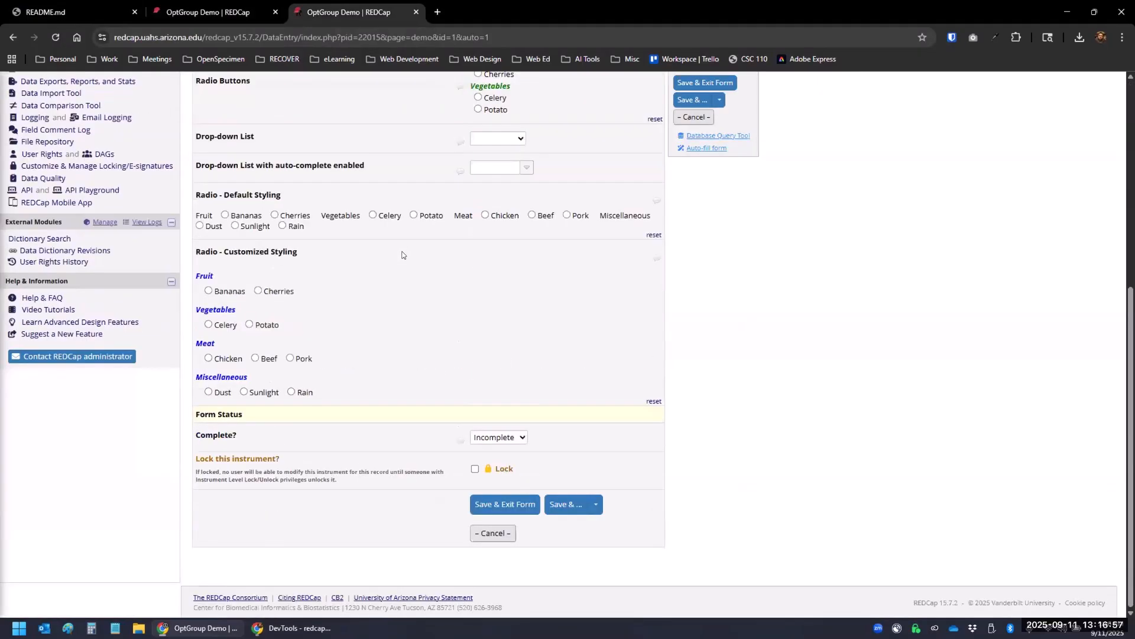
drag(202, 278, 211, 275)
click(211, 275)
- Wrap the Fruit choice of the optgroup_check field in a span tag with the inline style color: red
scroll(761, 346, up, 5)
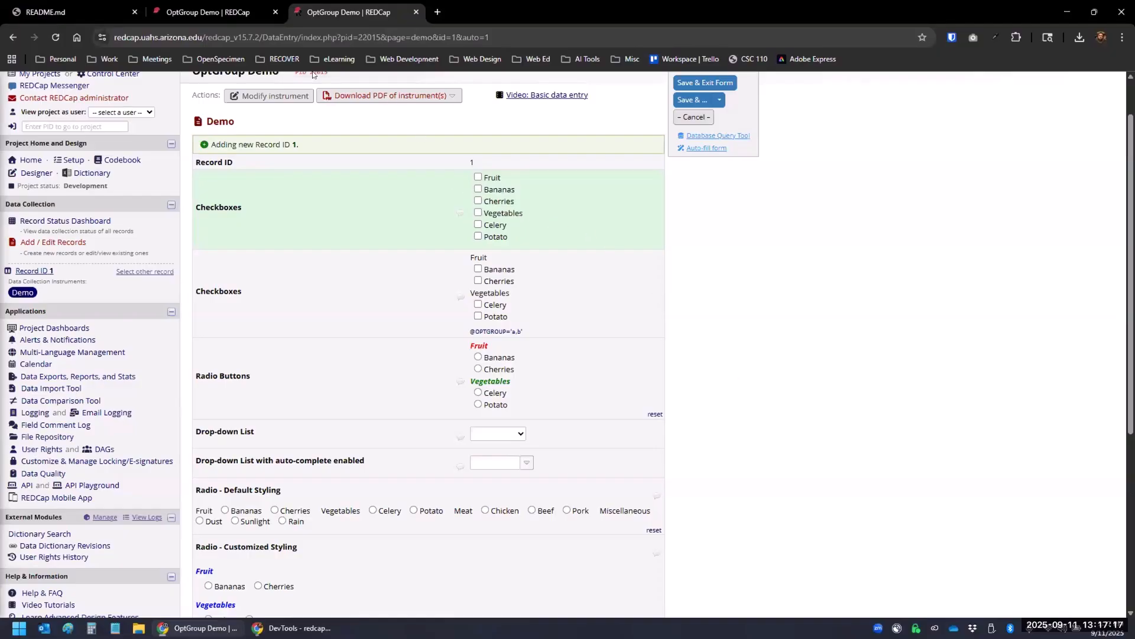
drag(469, 258, 487, 256)
click(199, 11)
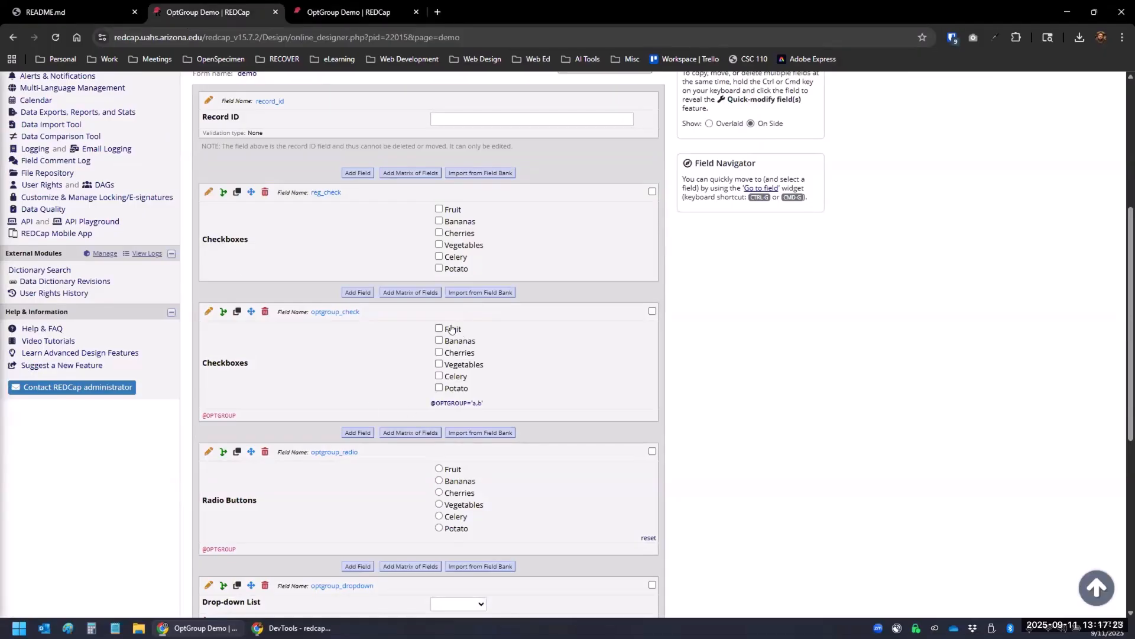
click(207, 311)
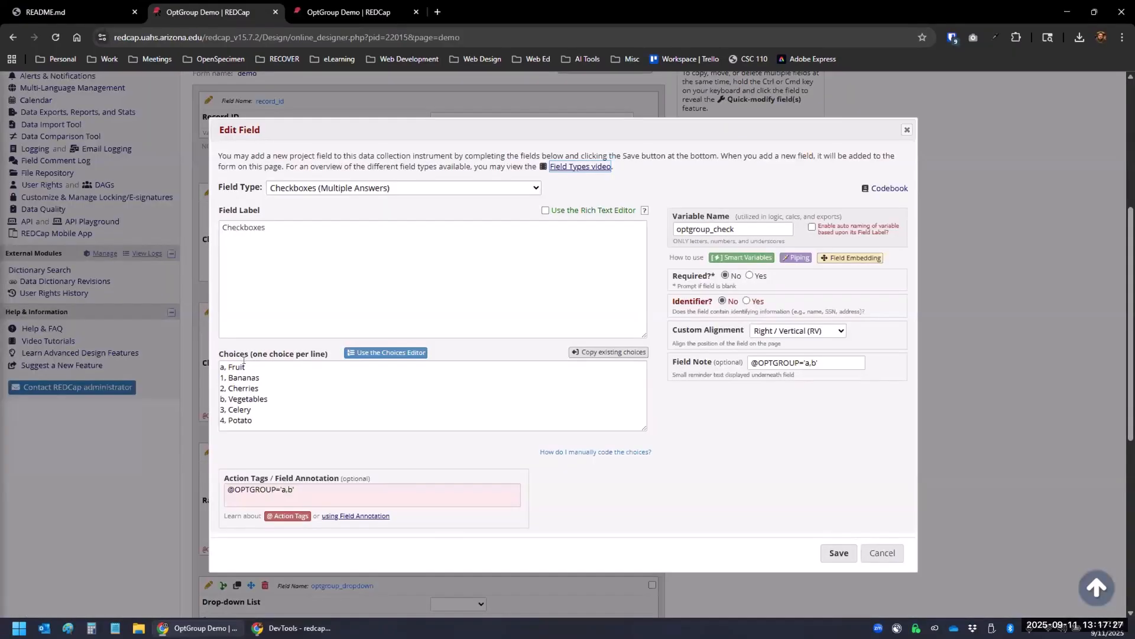
click(227, 364)
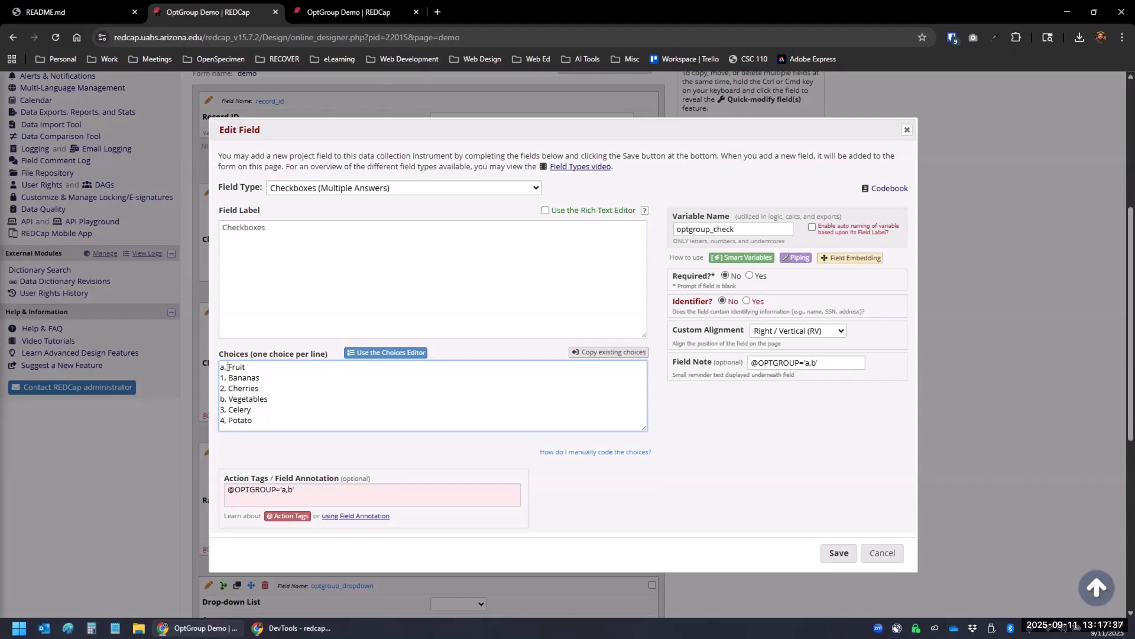
text(<span>Fruit</span>)
click(249, 366)
text(style='color: red)
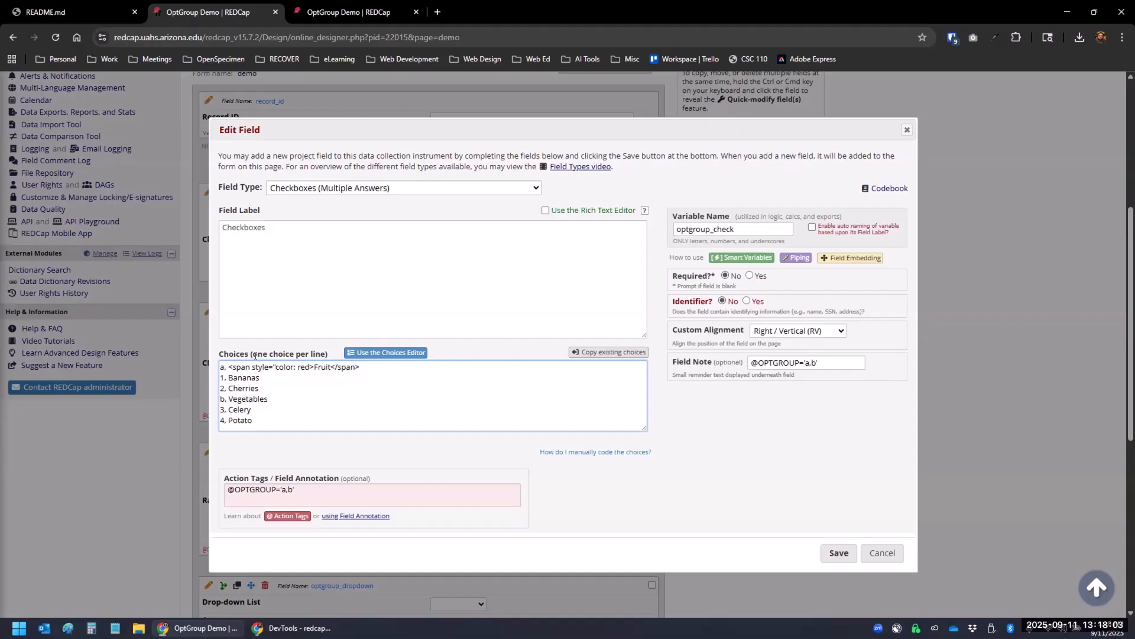
- Extend the Fruit span's inline style with font-weight: bold and font-style: italic
text(;")
text(font-we)
text(ifght)
key(BackSpace)
key(BackSpace)
key(BackSpace)
key(BackSpace)
key(BackSpace)
text(ight: bold)
key(BackSpace)
text(; font-style)
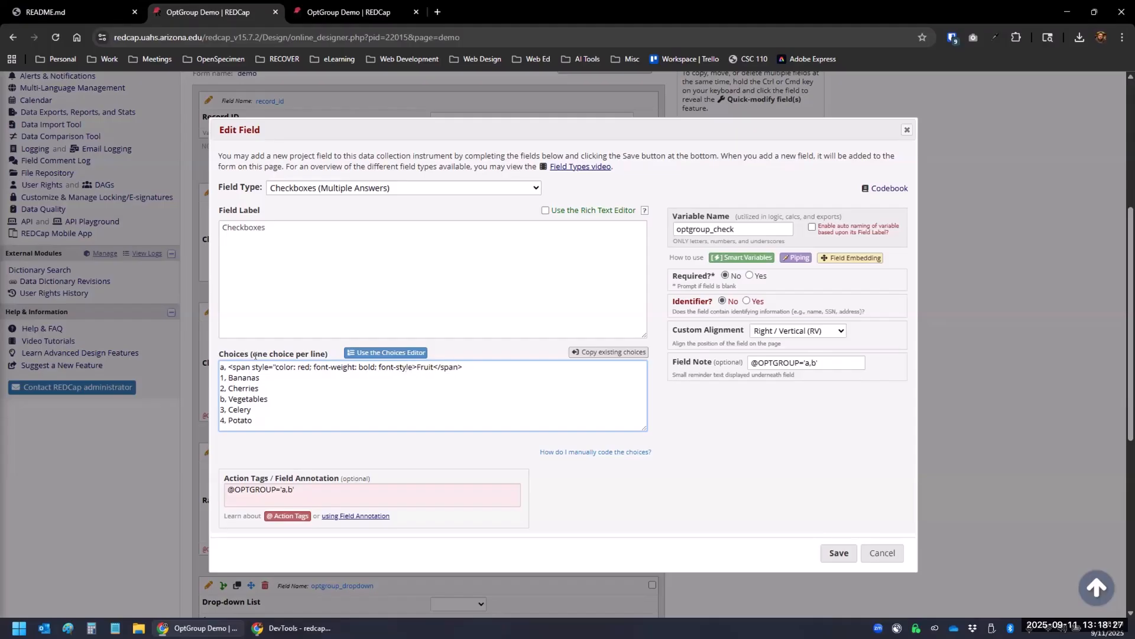
text(: italic;")
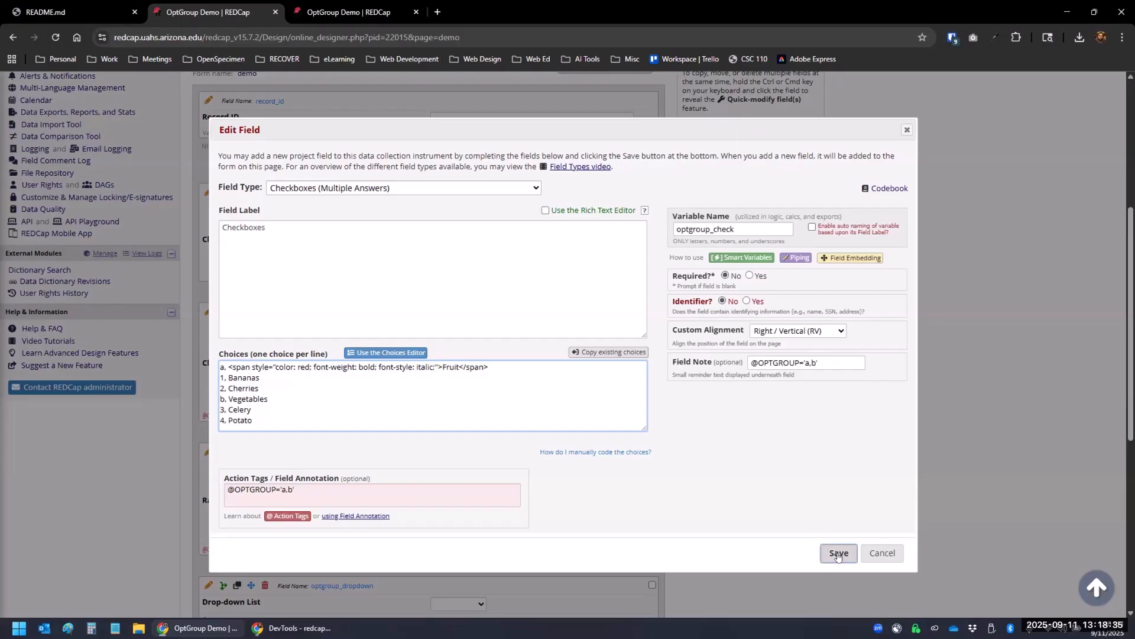
- Save the optgroup_check field and reload the Demo data entry form to check its Fruit header
key(shift+End)
key(shift+Home)
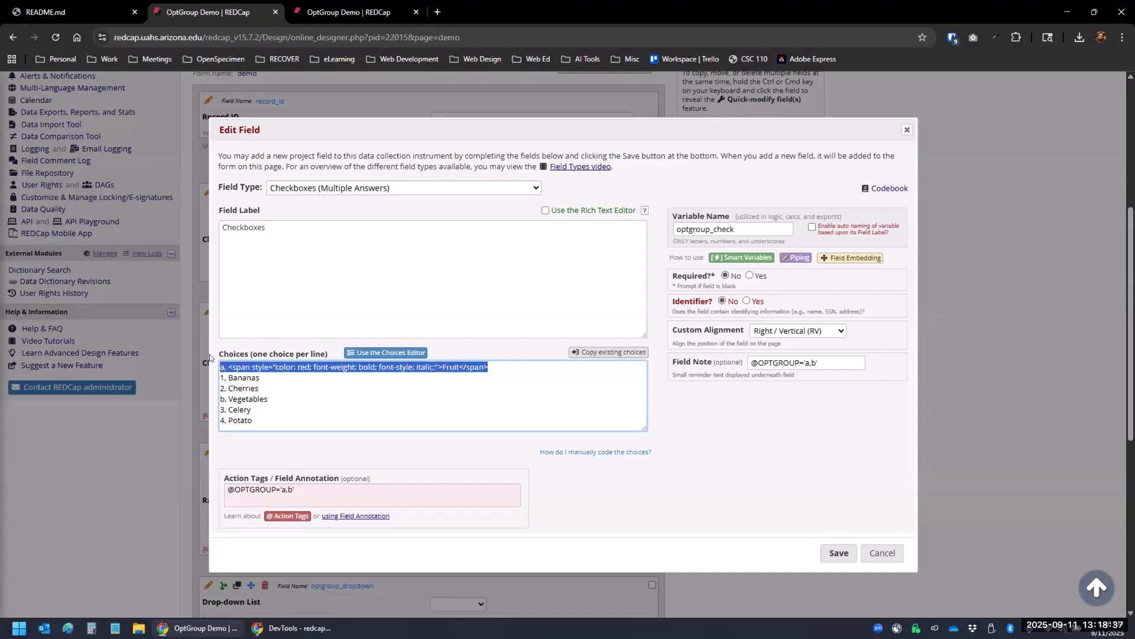
click(545, 396)
click(837, 557)
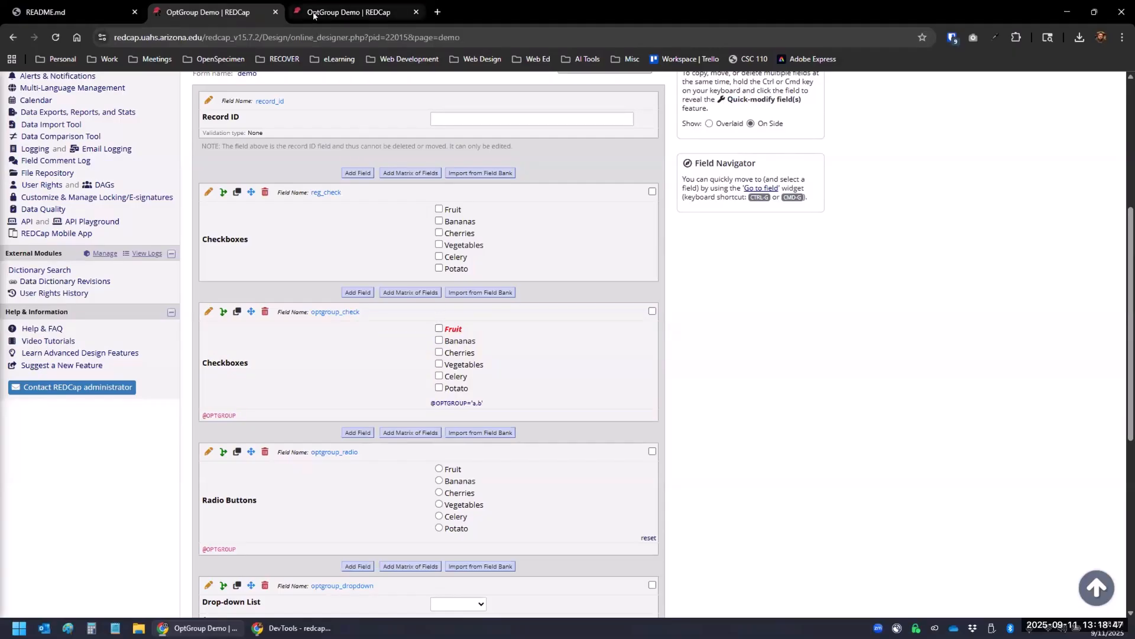
click(349, 12)
click(56, 37)
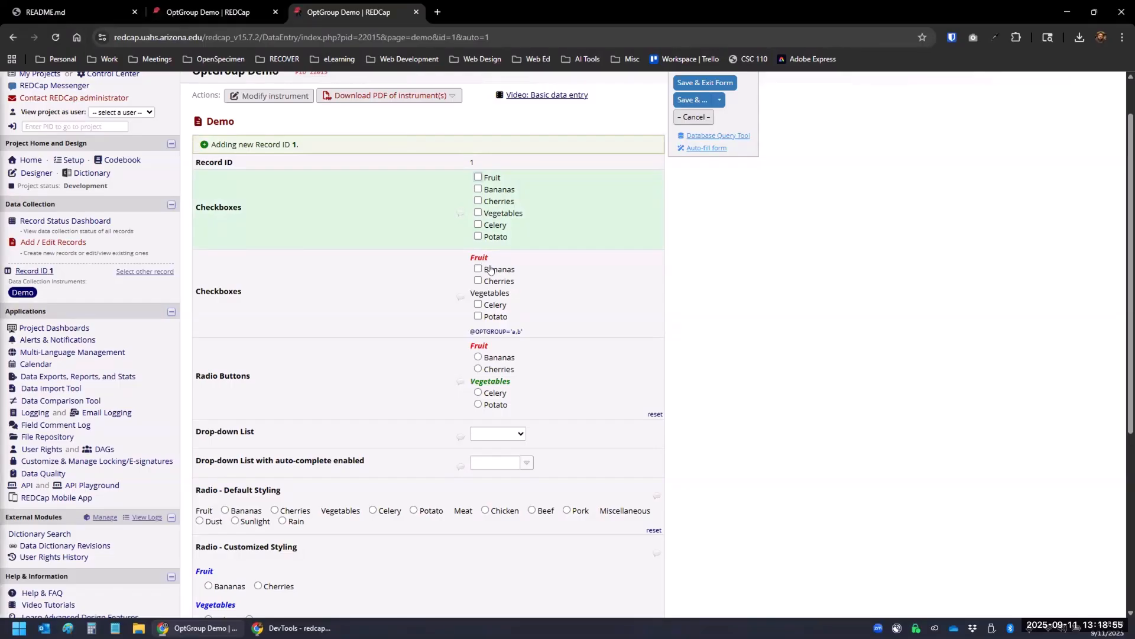
- Copy the styled Fruit choice line from the optgroup_check field and close its editor without changes
click(219, 13)
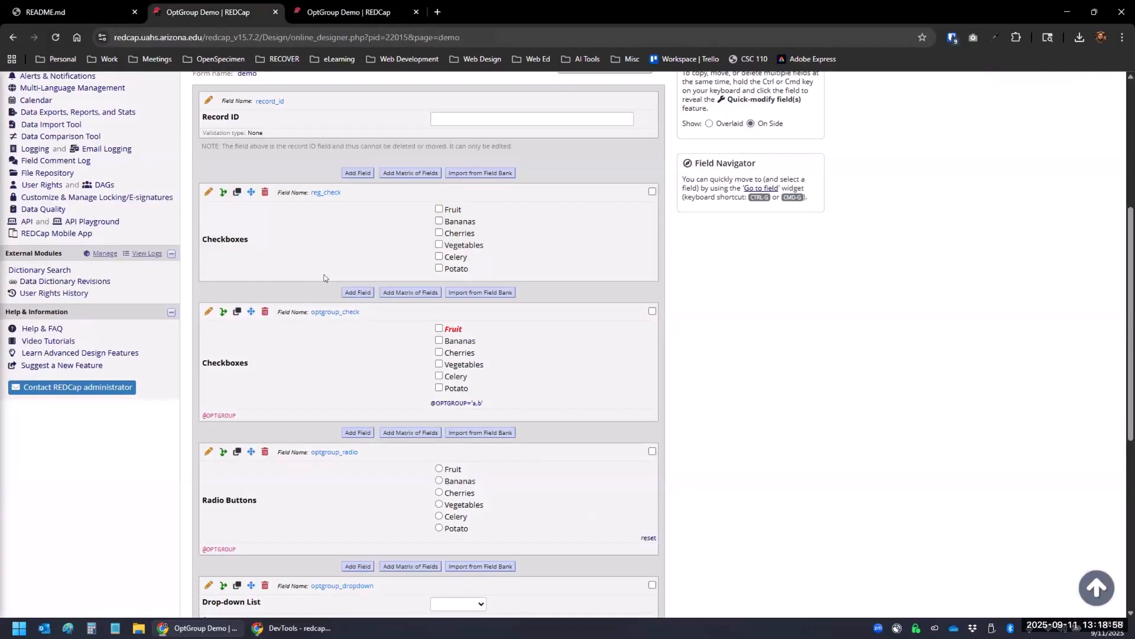
click(207, 312)
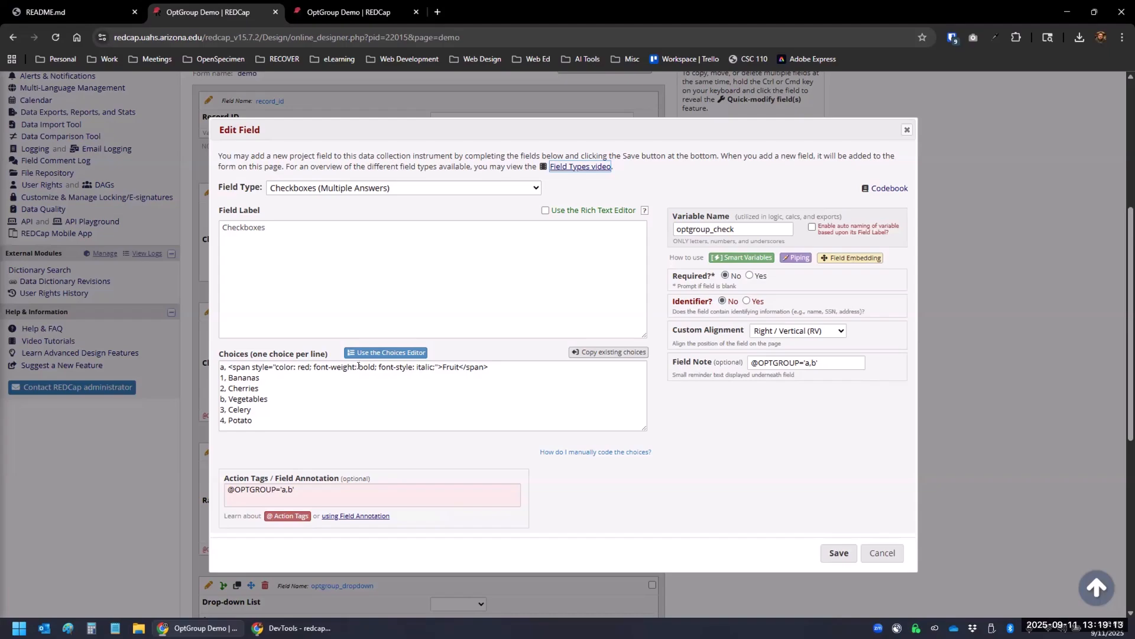
click(346, 12)
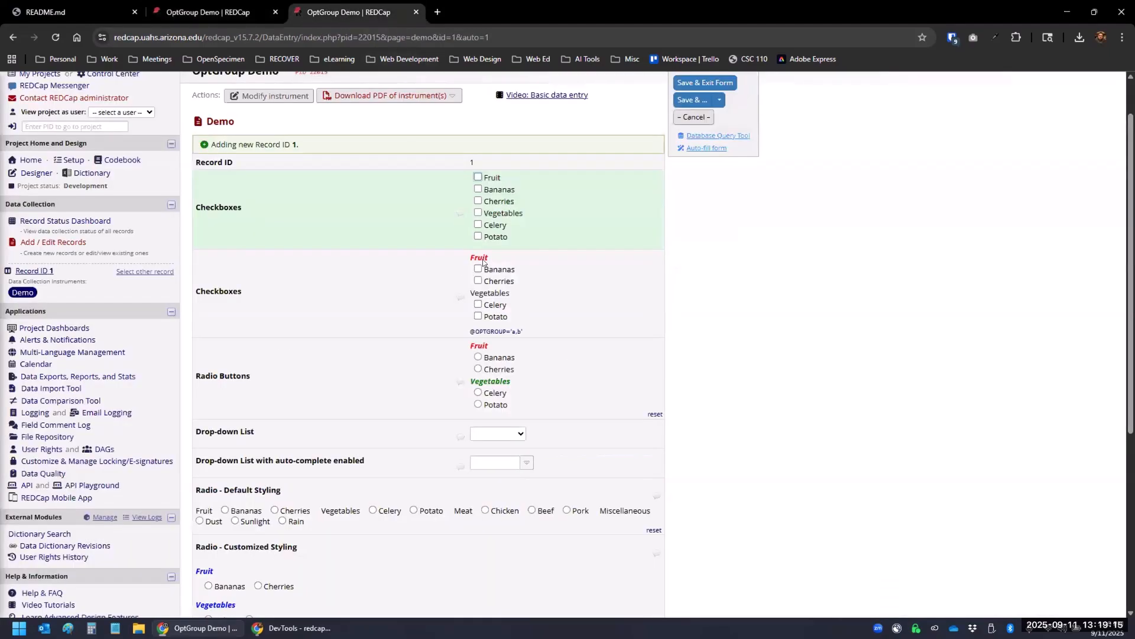
click(202, 10)
drag(490, 365, 200, 354)
key(ctrl+c)
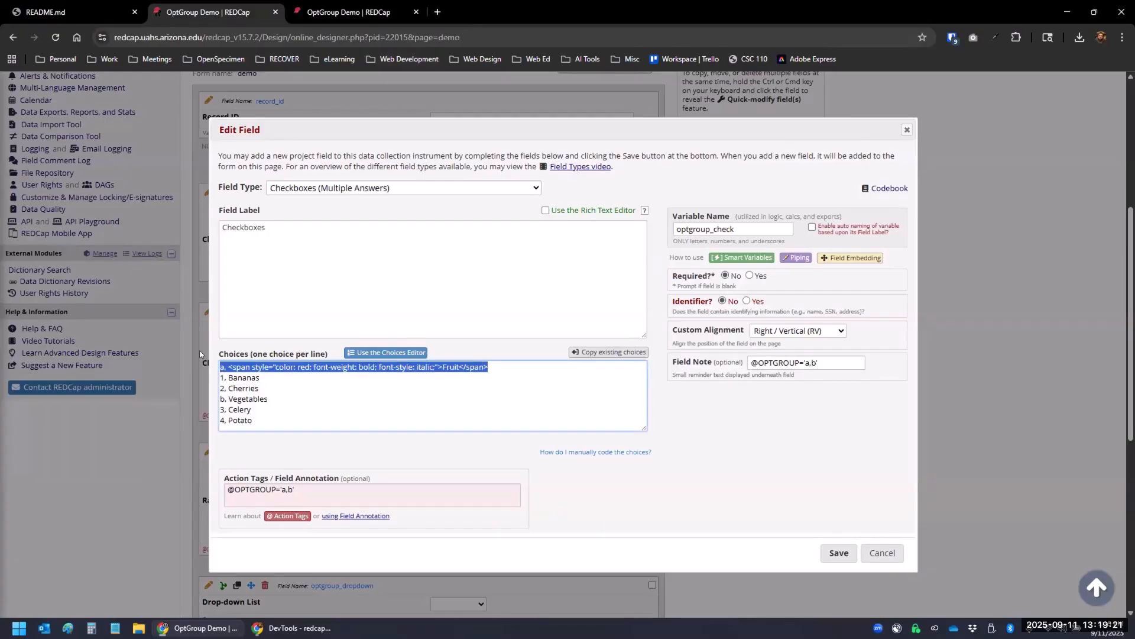
click(882, 552)
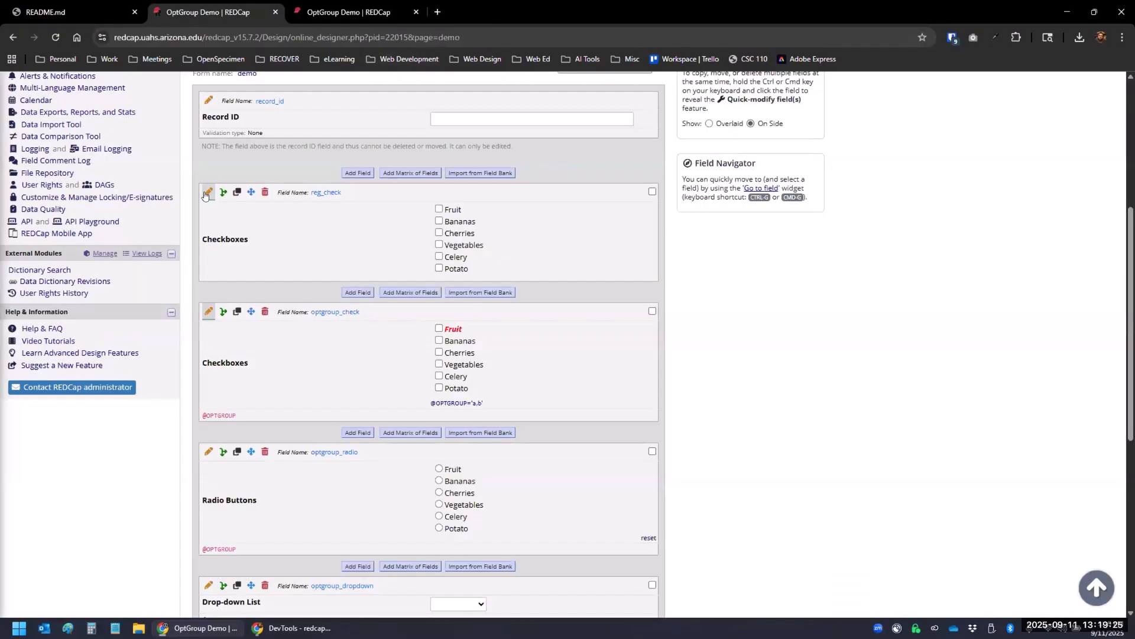
- Replace the Fruit choice of the reg_check field with the copied styled line, save it, and reload the data entry form
click(208, 191)
drag(246, 366, 214, 367)
key(ctrl+v)
click(838, 553)
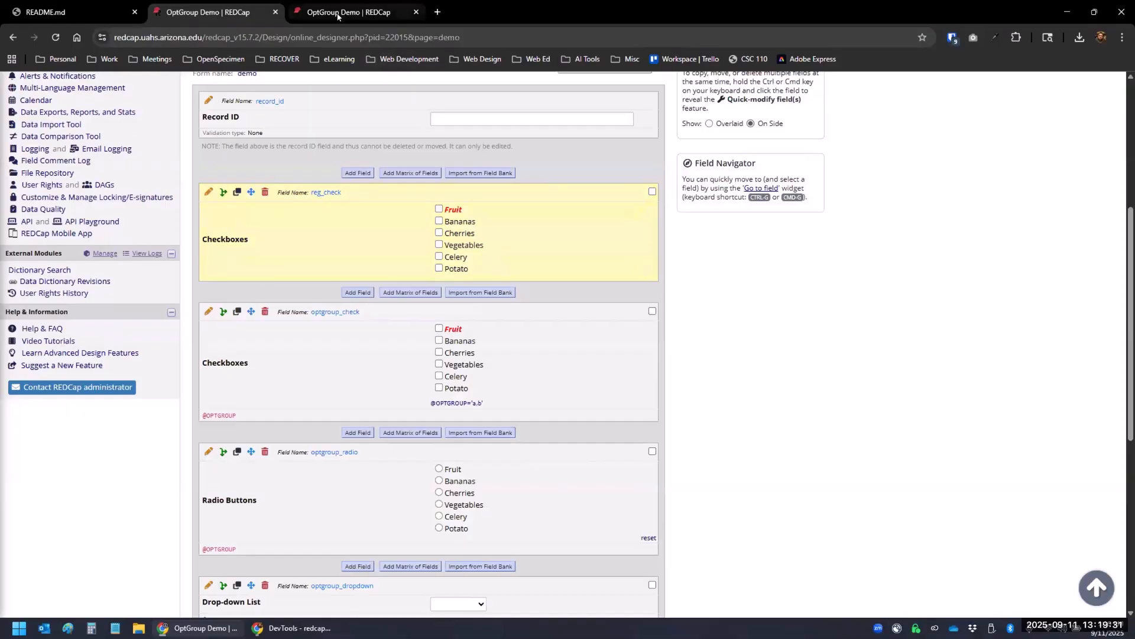
click(354, 10)
click(56, 38)
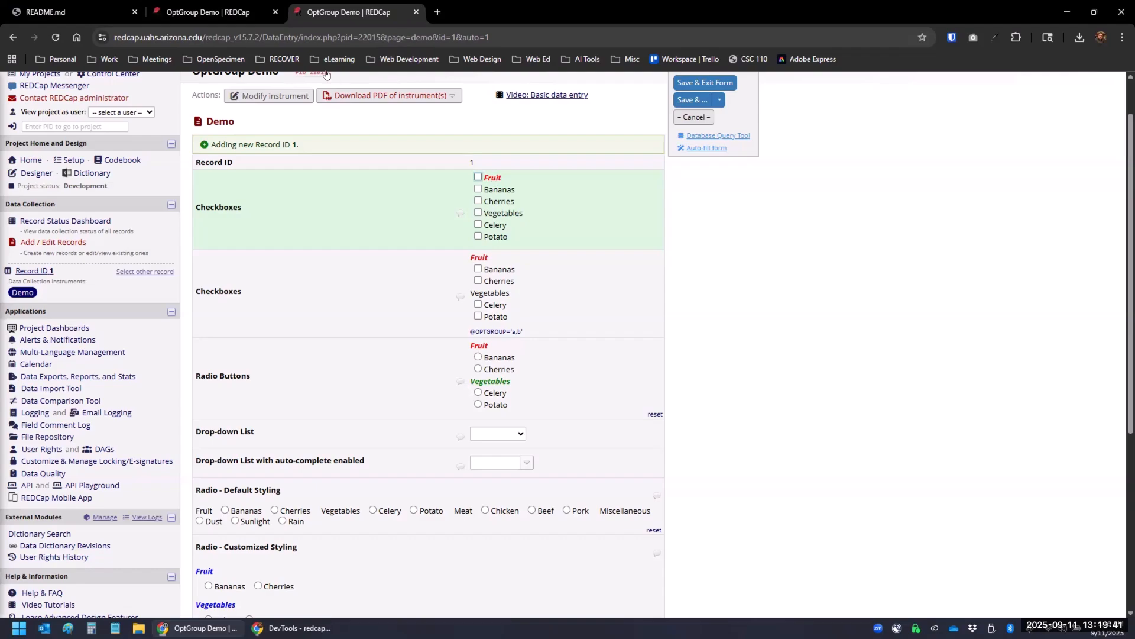
- Review the Fruit span markup in the reg_check choices and compare the Fruit labels on the data entry form
click(237, 22)
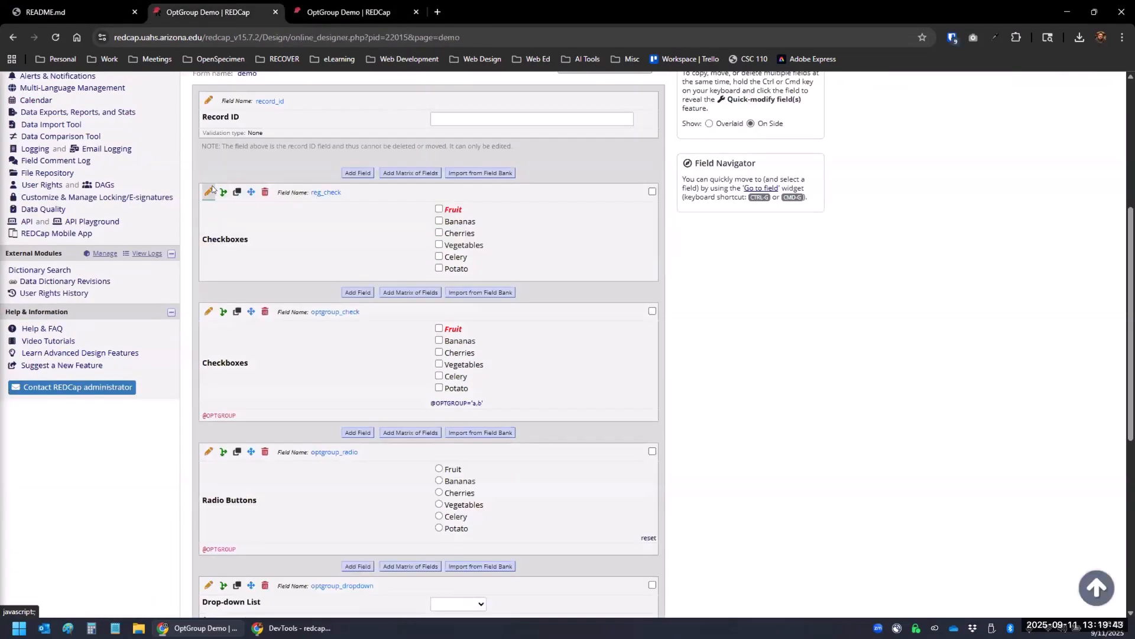
click(214, 194)
drag(227, 366, 492, 357)
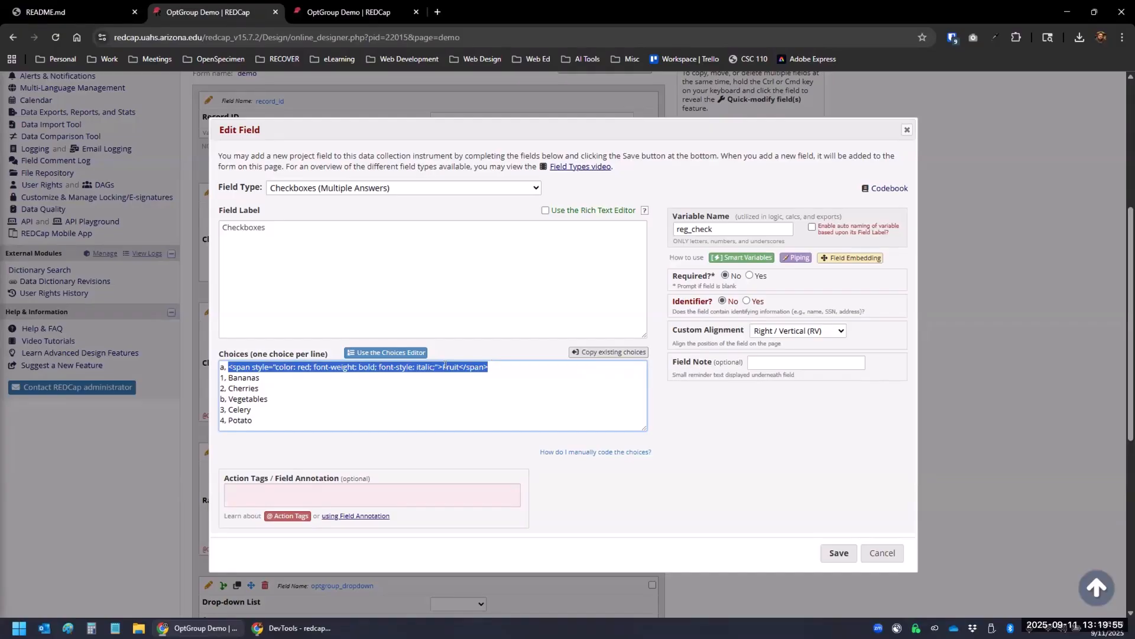
click(905, 129)
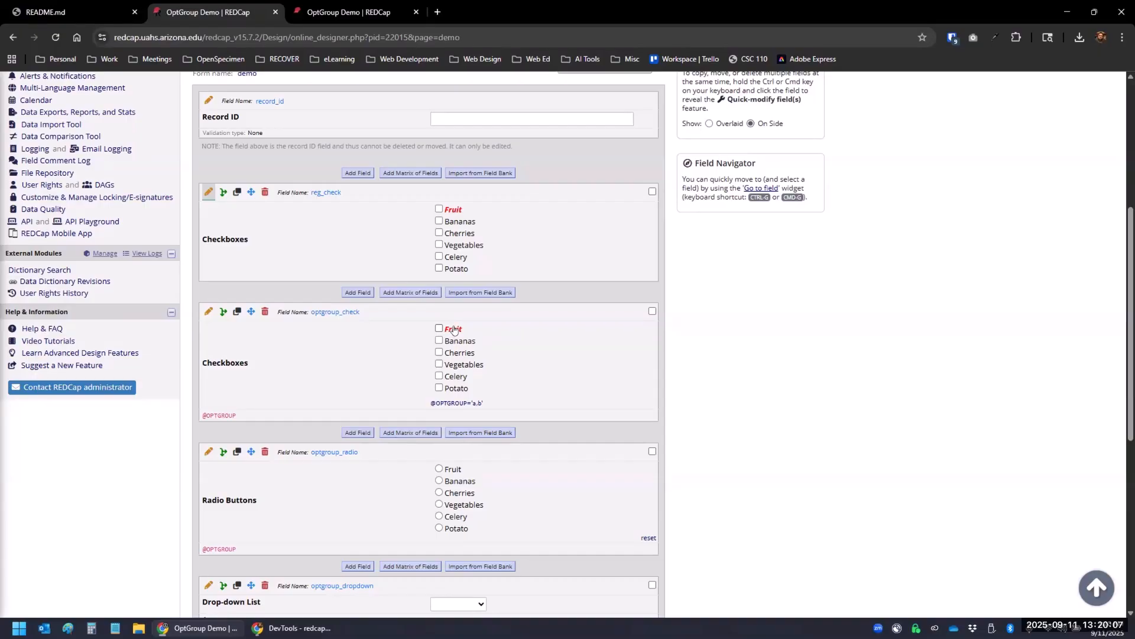
click(331, 12)
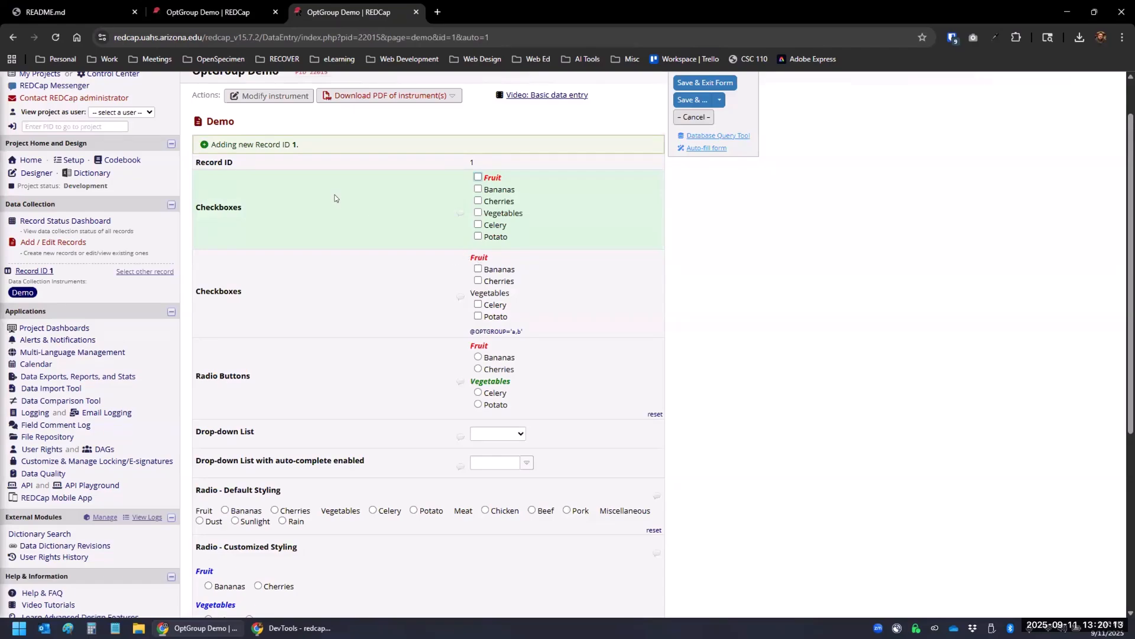
- Enable the Rich Text Editor for the optgroup_check field label and format the Checkboxes text in red italics
click(231, 13)
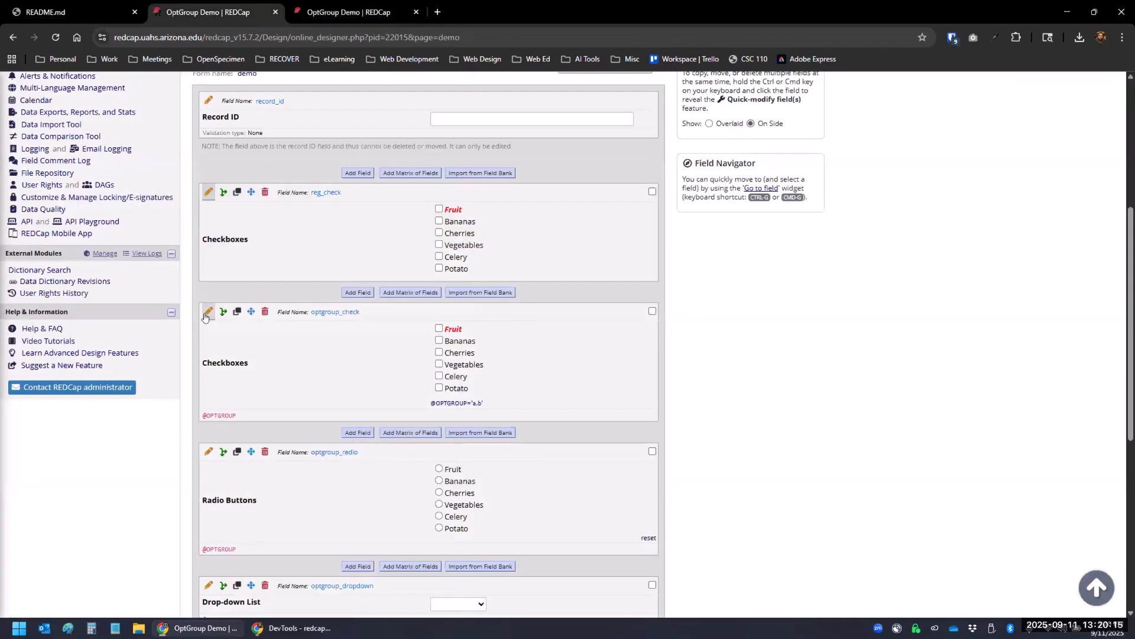
click(302, 357)
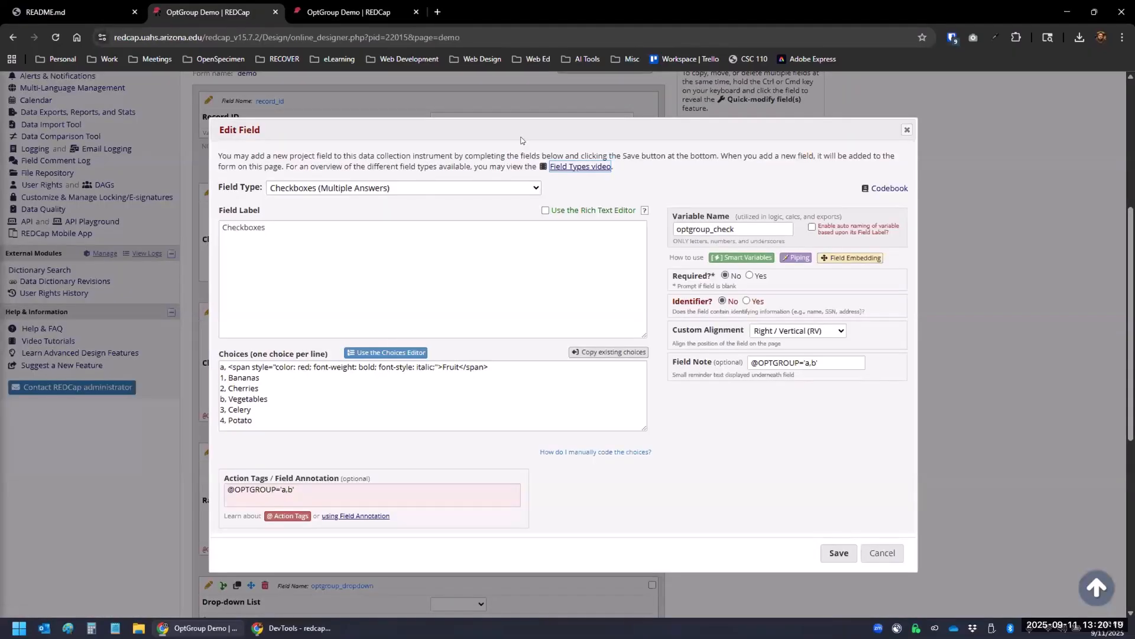
click(545, 211)
click(243, 282)
double_click(243, 282)
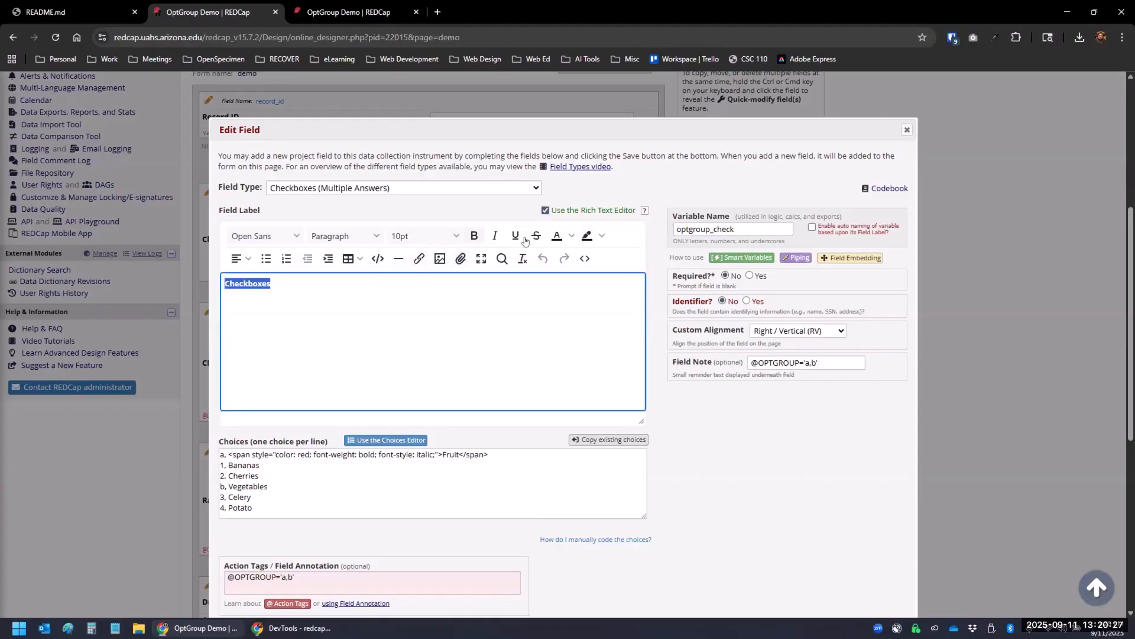
click(572, 236)
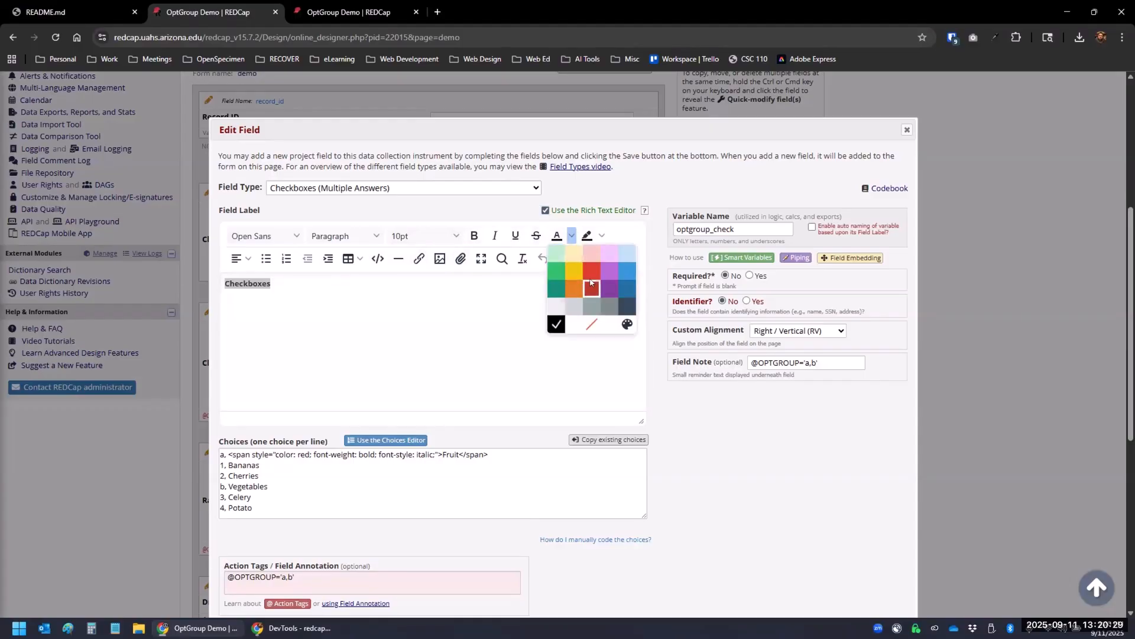
click(590, 288)
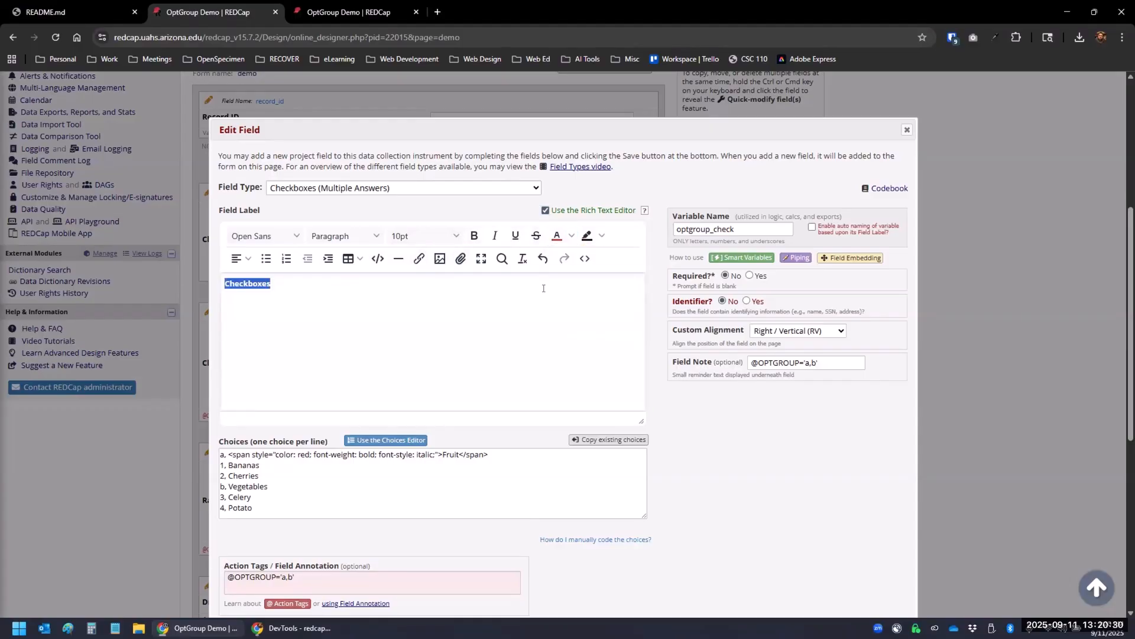
click(496, 240)
click(394, 297)
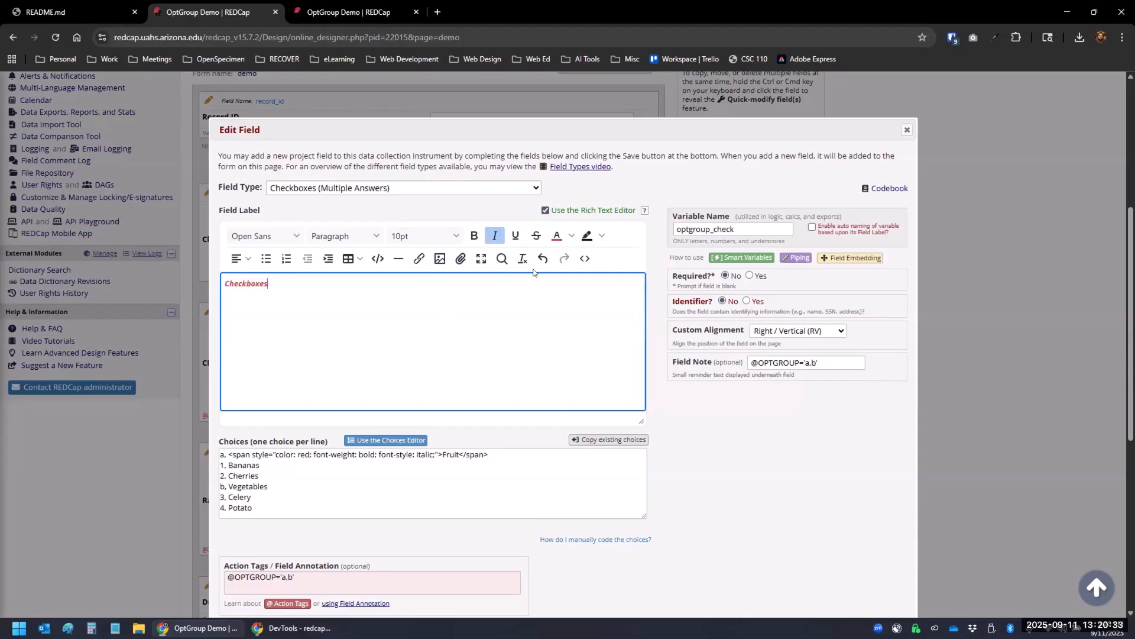
- View the field label's HTML source, close it, and toggle Bold on the Checkboxes text
click(584, 259)
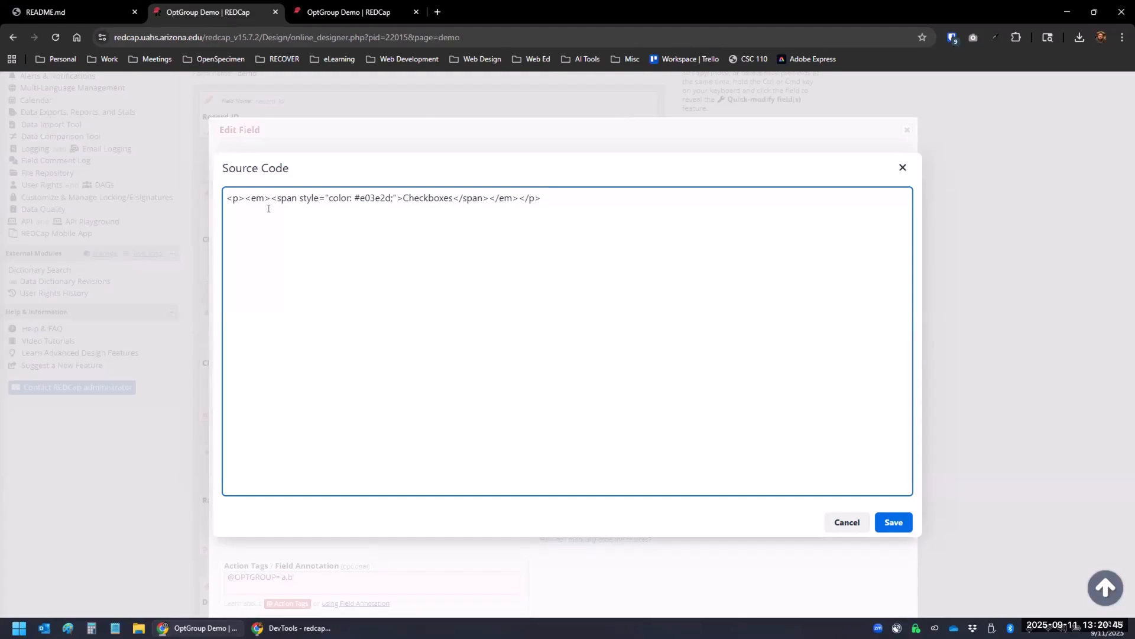
click(903, 168)
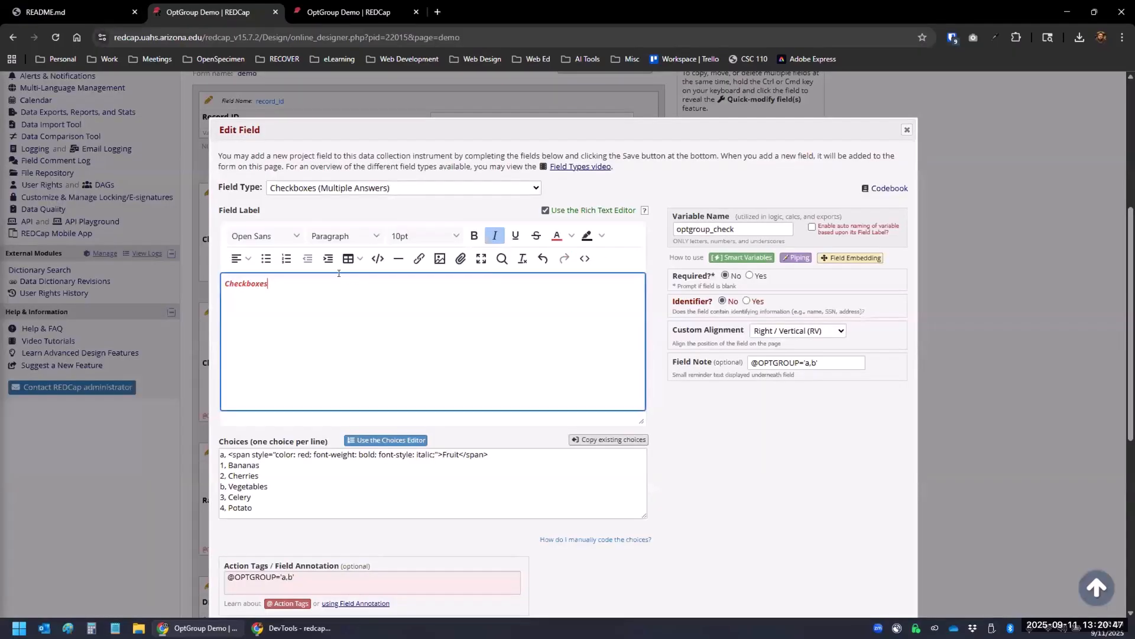
double_click(249, 284)
click(475, 235)
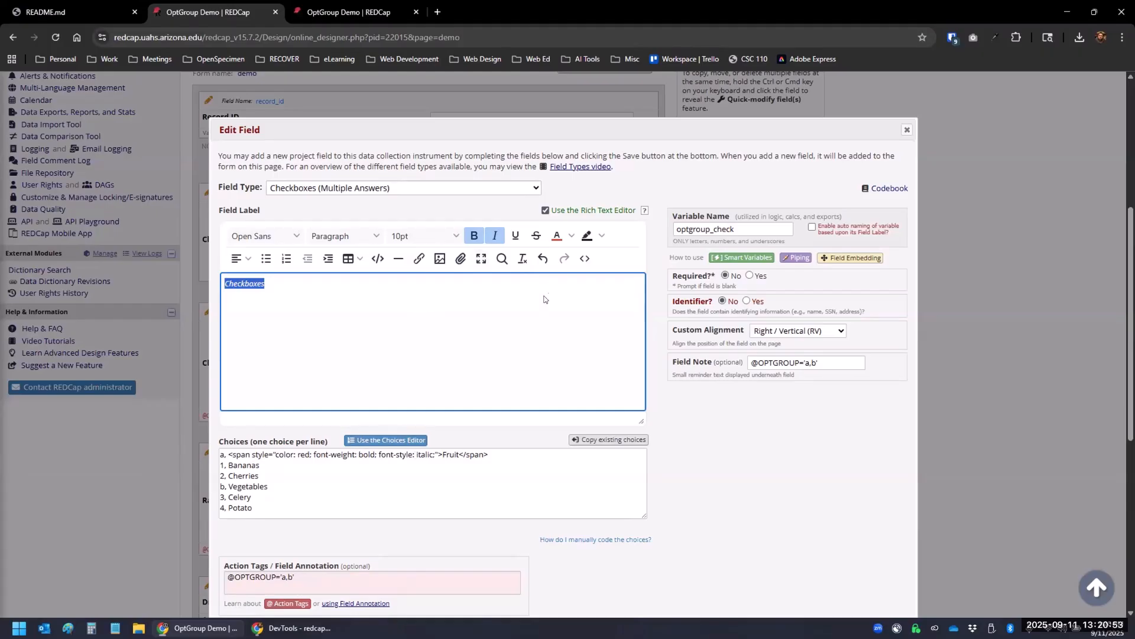
- Set the outer span's font-weight to bold in the field label's HTML source and save it
click(584, 259)
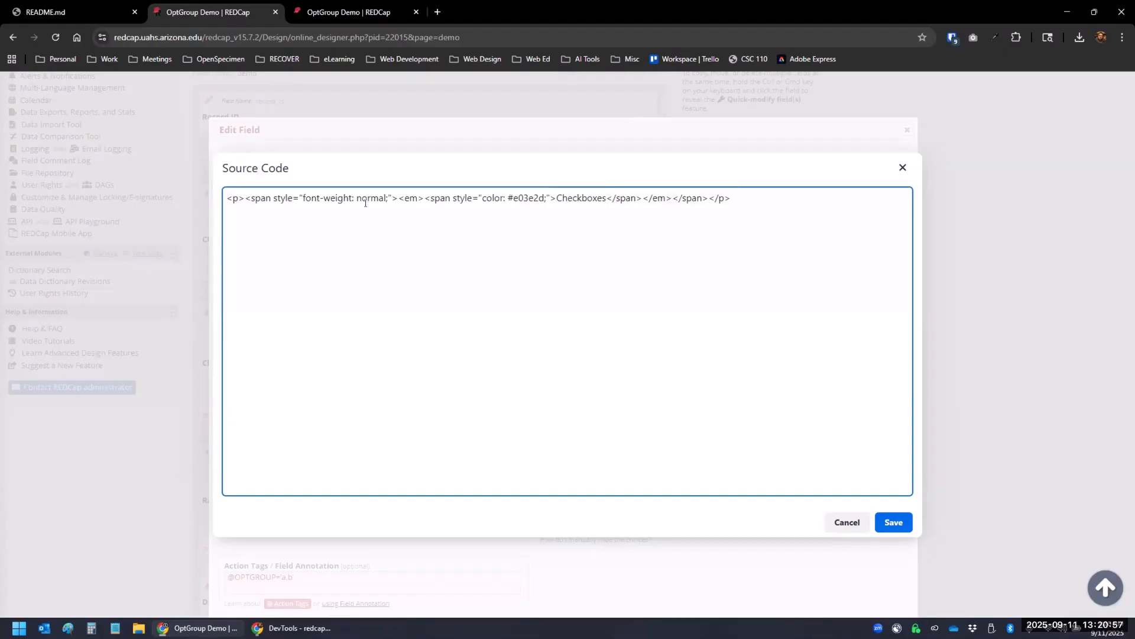
drag(398, 198, 424, 197)
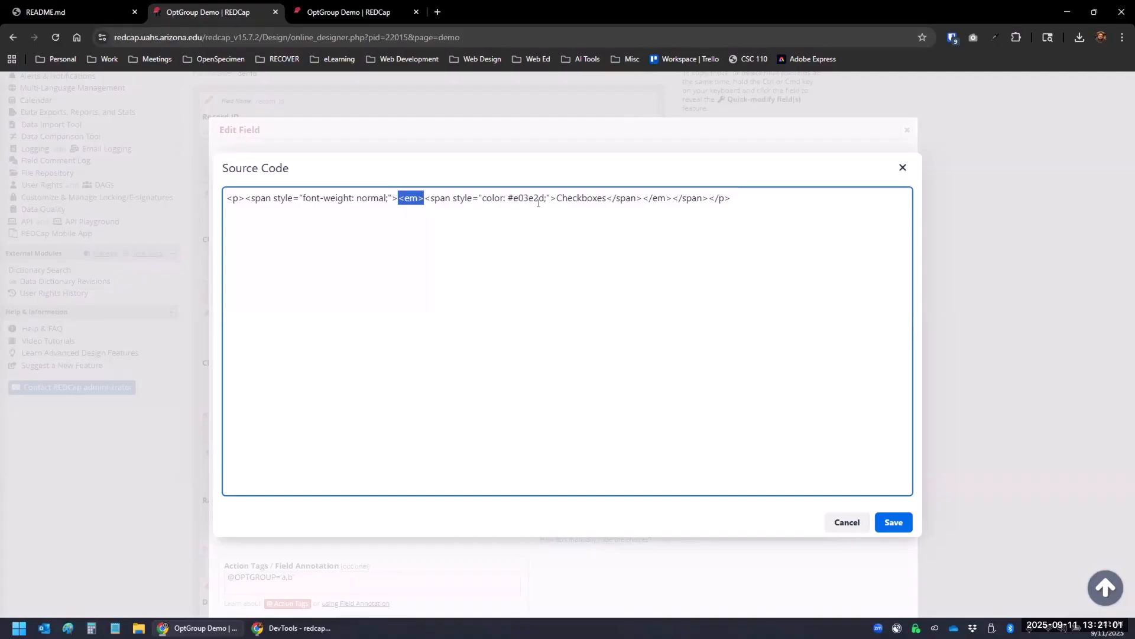
click(398, 197)
drag(398, 198, 670, 198)
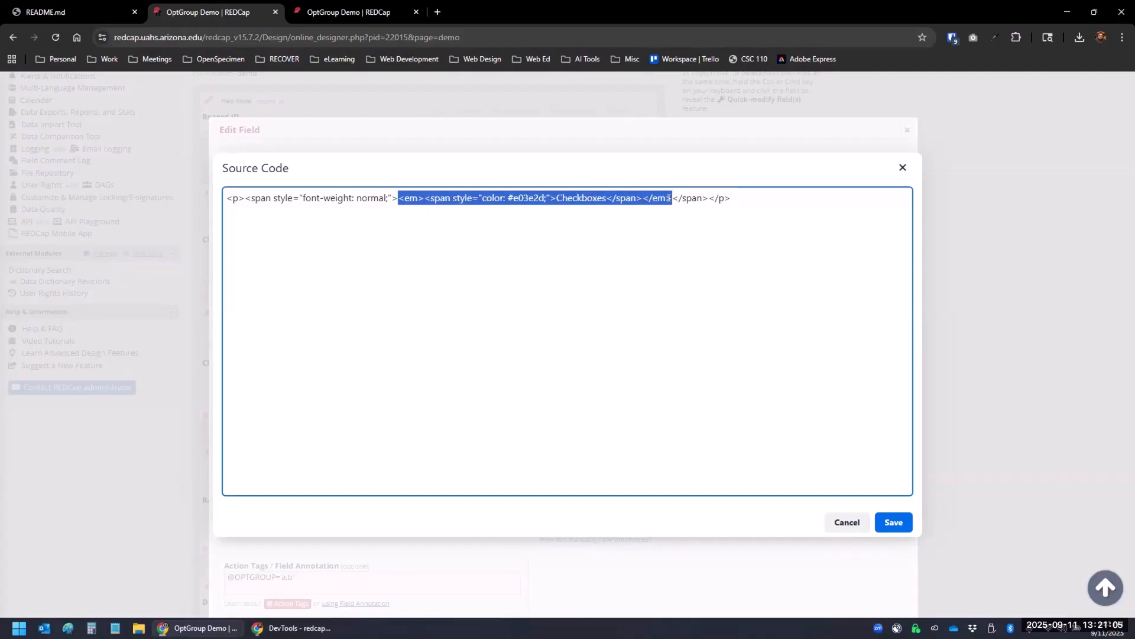
click(533, 198)
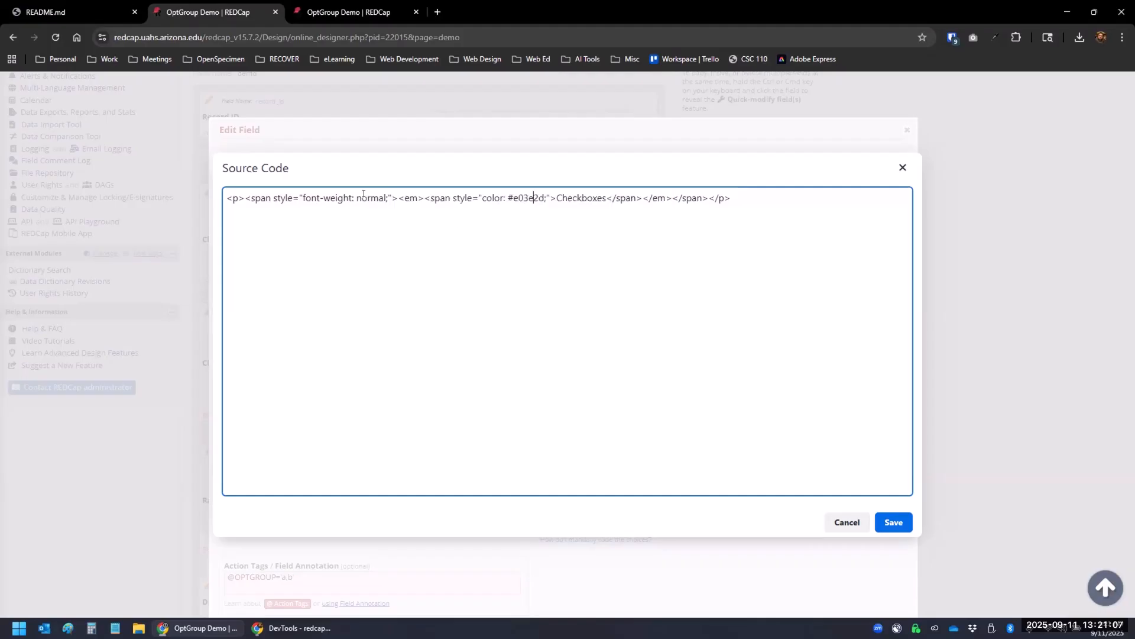
double_click(365, 196)
text(bold)
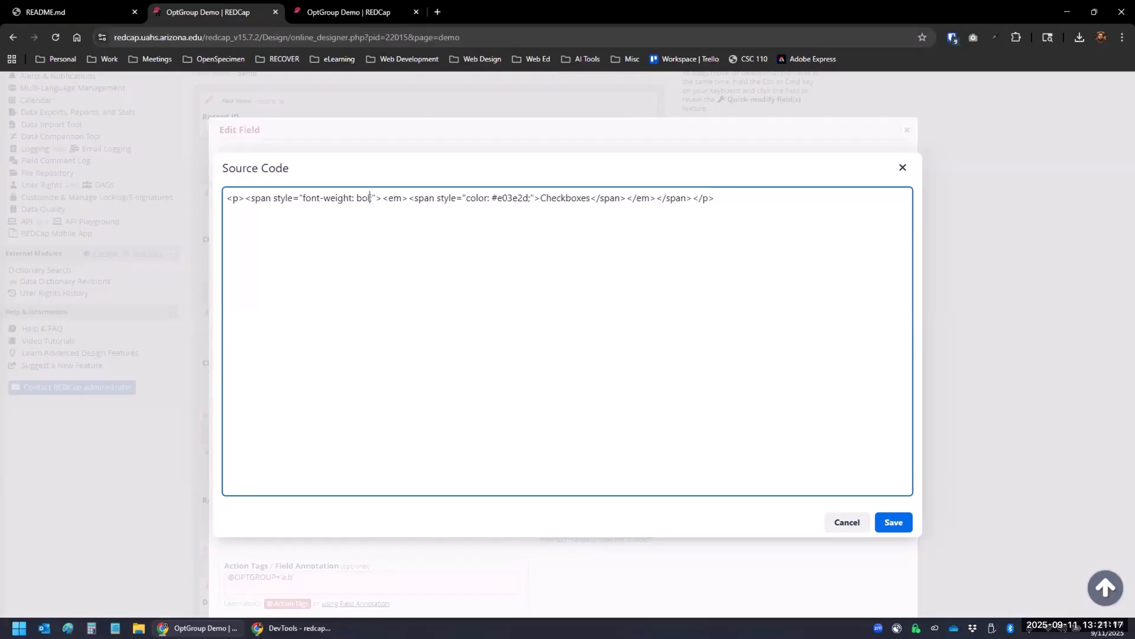
click(894, 522)
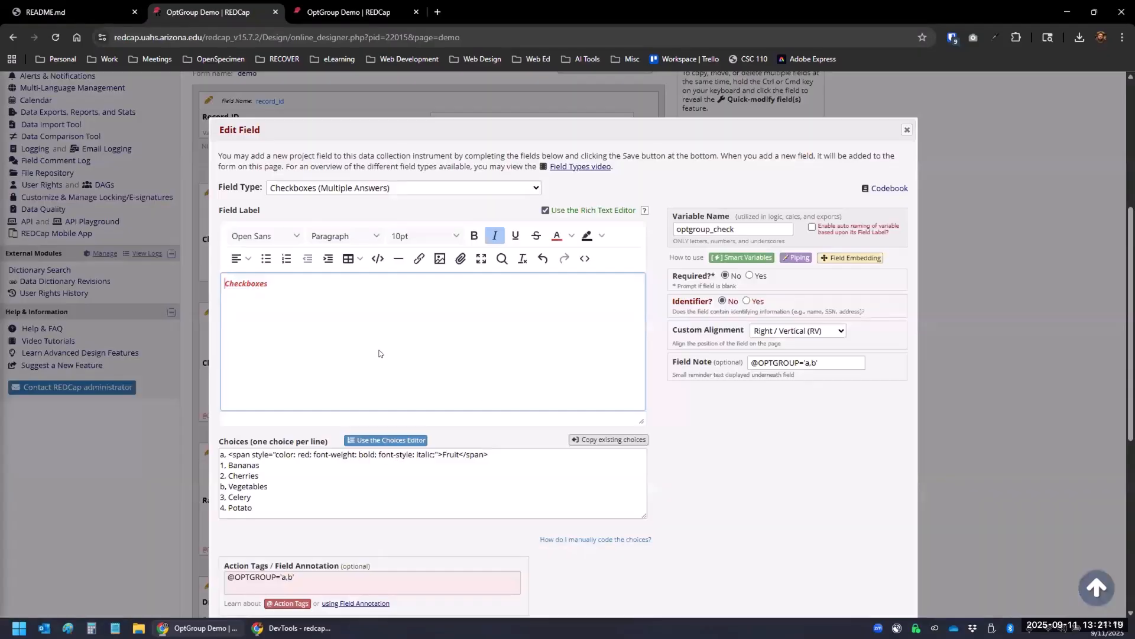
- Toggle Bold on the Checkboxes label text and wrap its em markup in strong tags in the HTML source
double_click(244, 280)
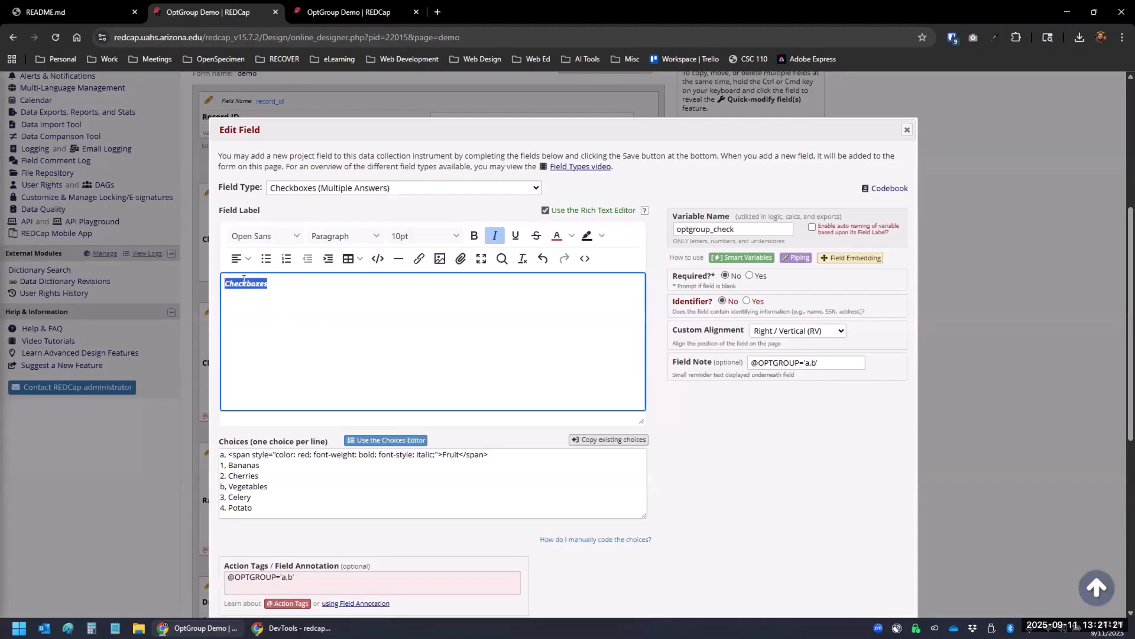
click(473, 236)
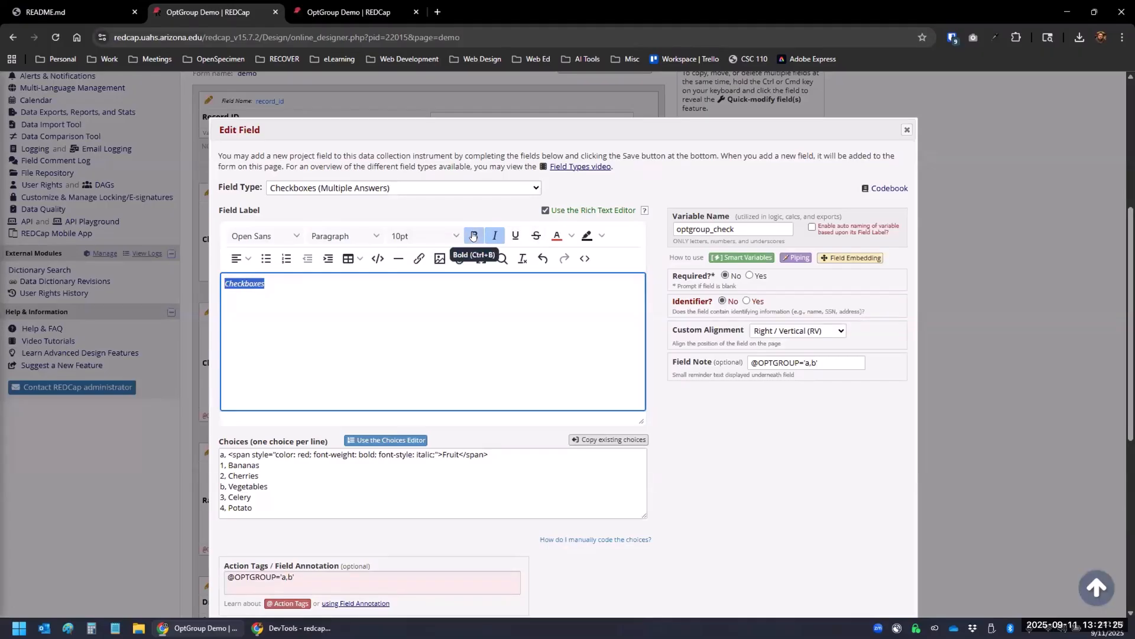
click(585, 258)
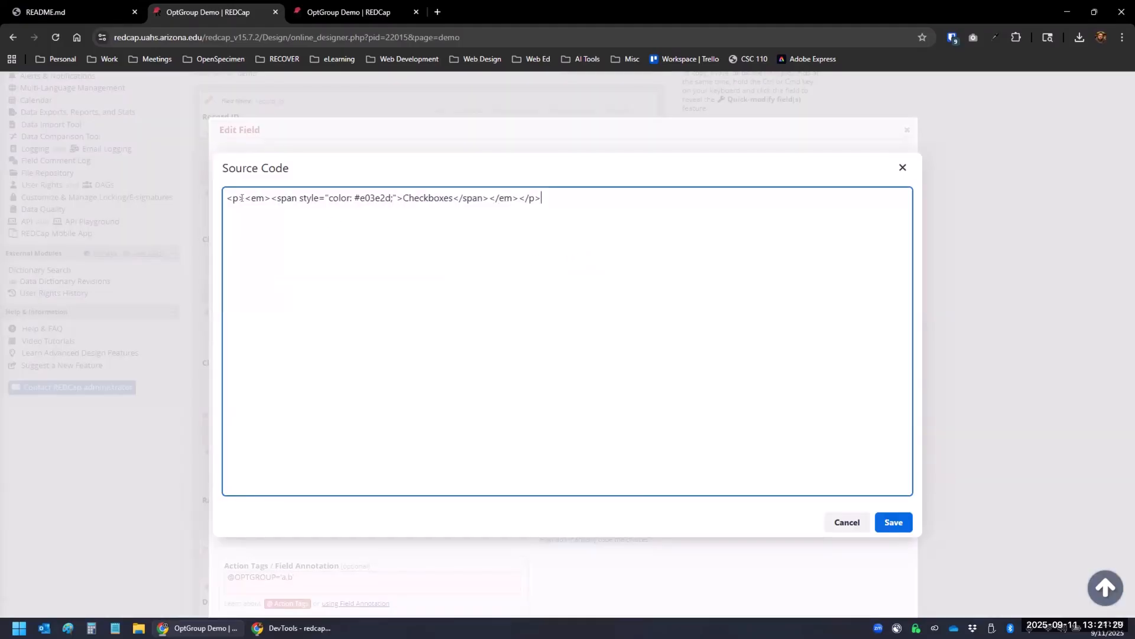
text(<sto)
key(BackSpace)
text(rong>)
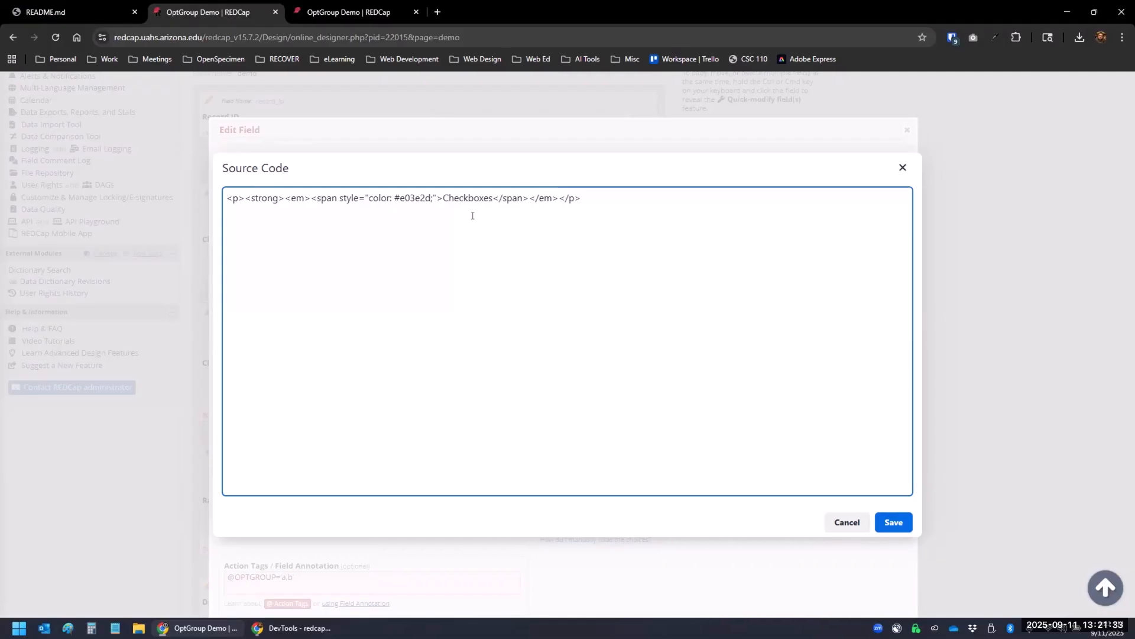
text(</strong></)
click(894, 522)
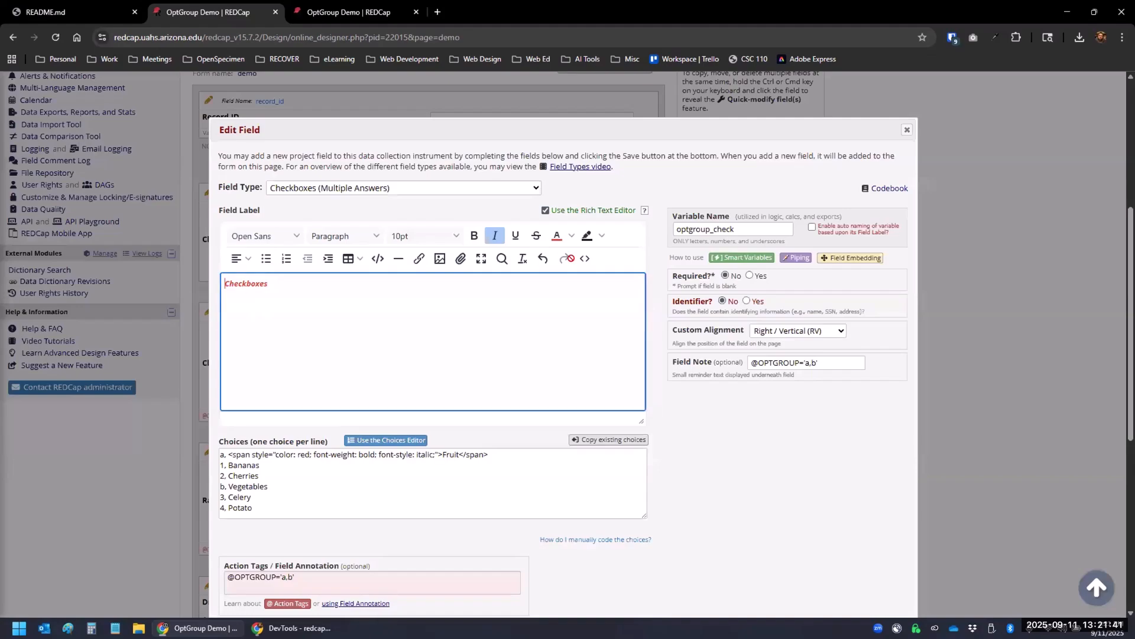
- Replace Checkboxes with Vegetable in the label's HTML source, copy all the markup, and cancel the source and field edits
click(585, 258)
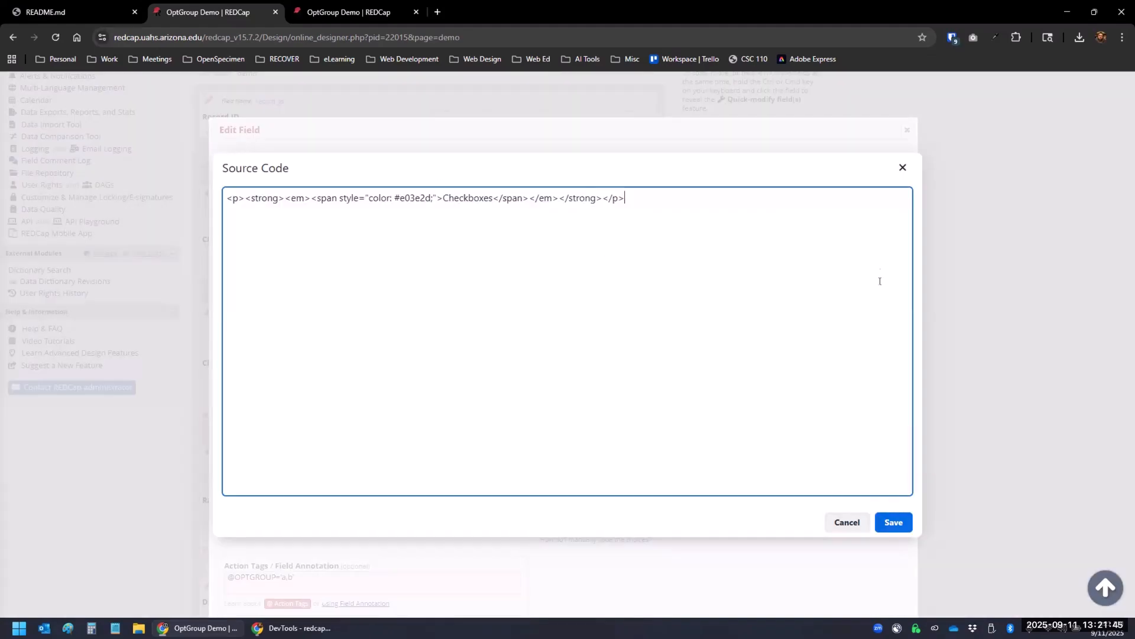
click(903, 168)
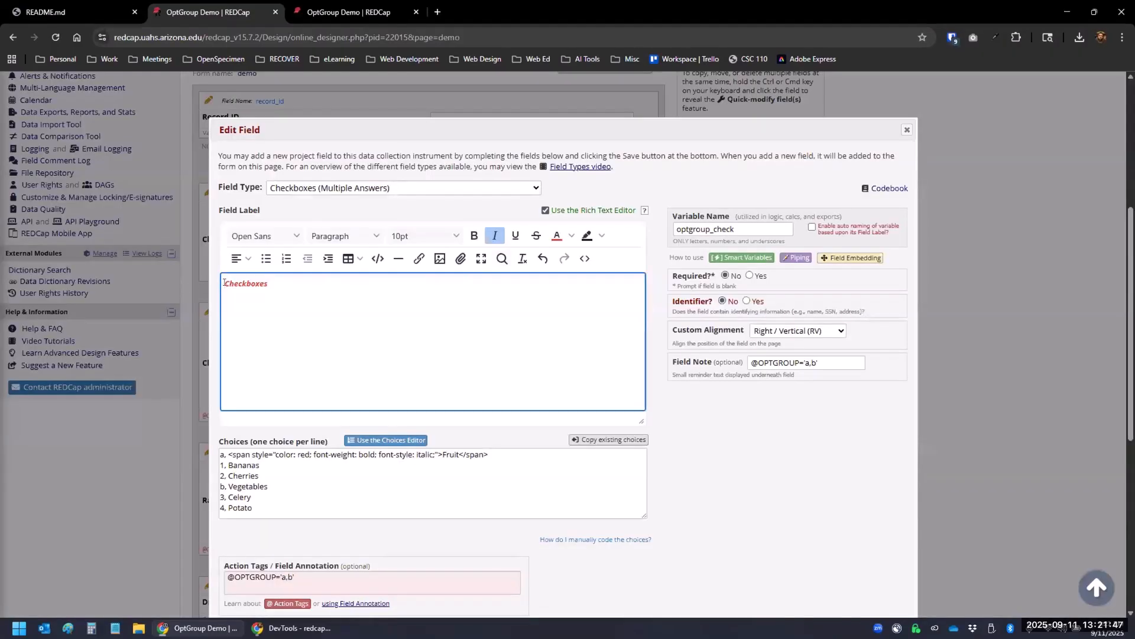
click(585, 259)
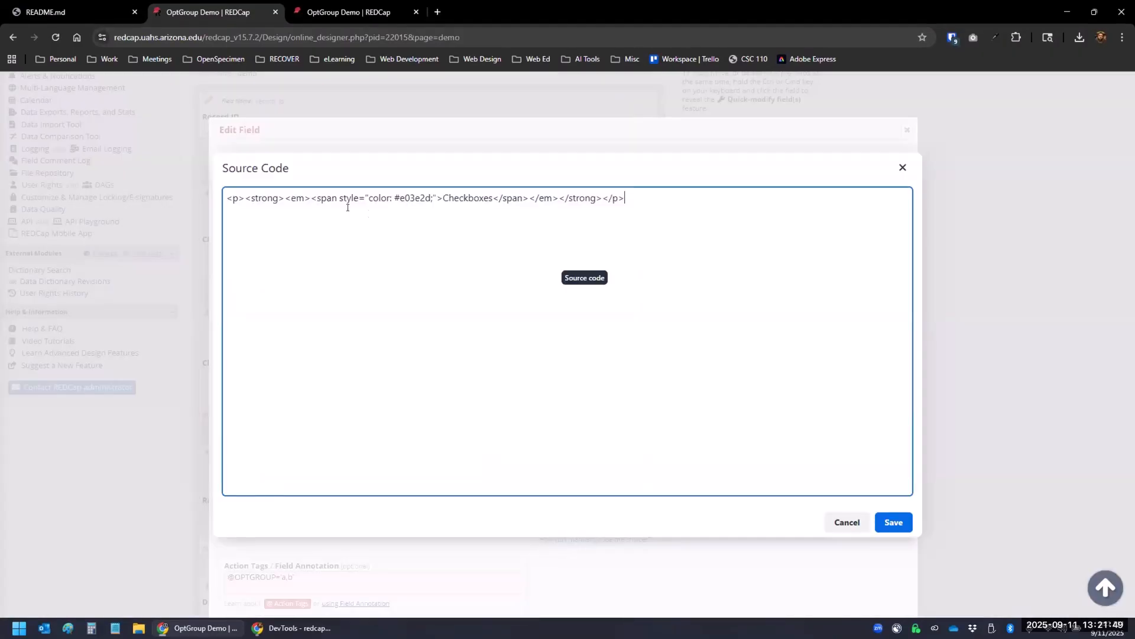
drag(227, 197, 630, 205)
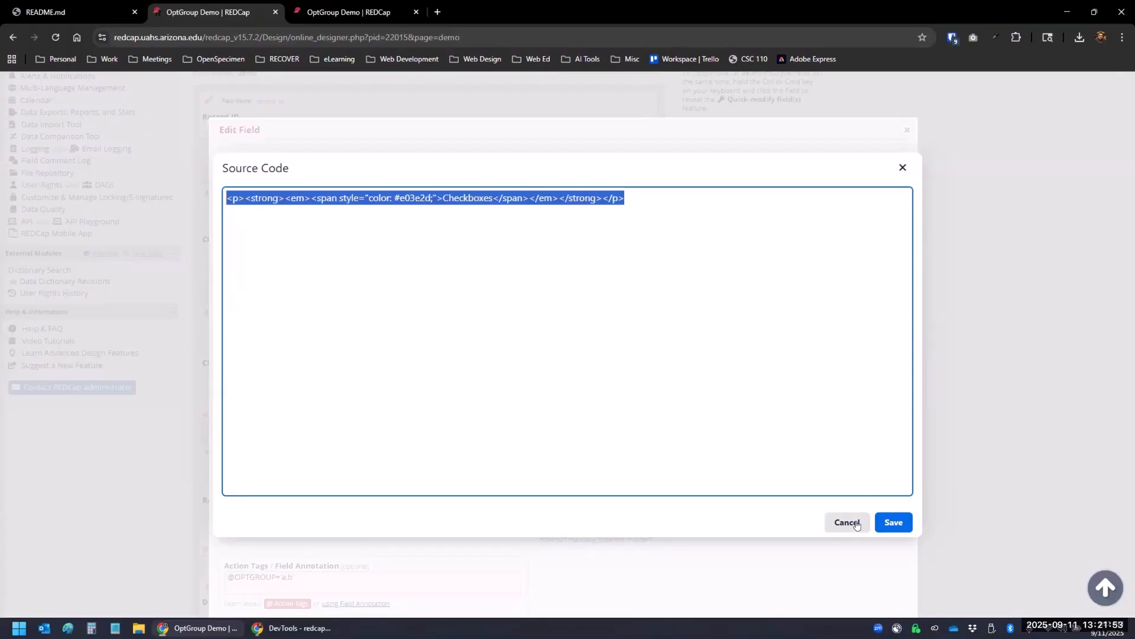
click(465, 197)
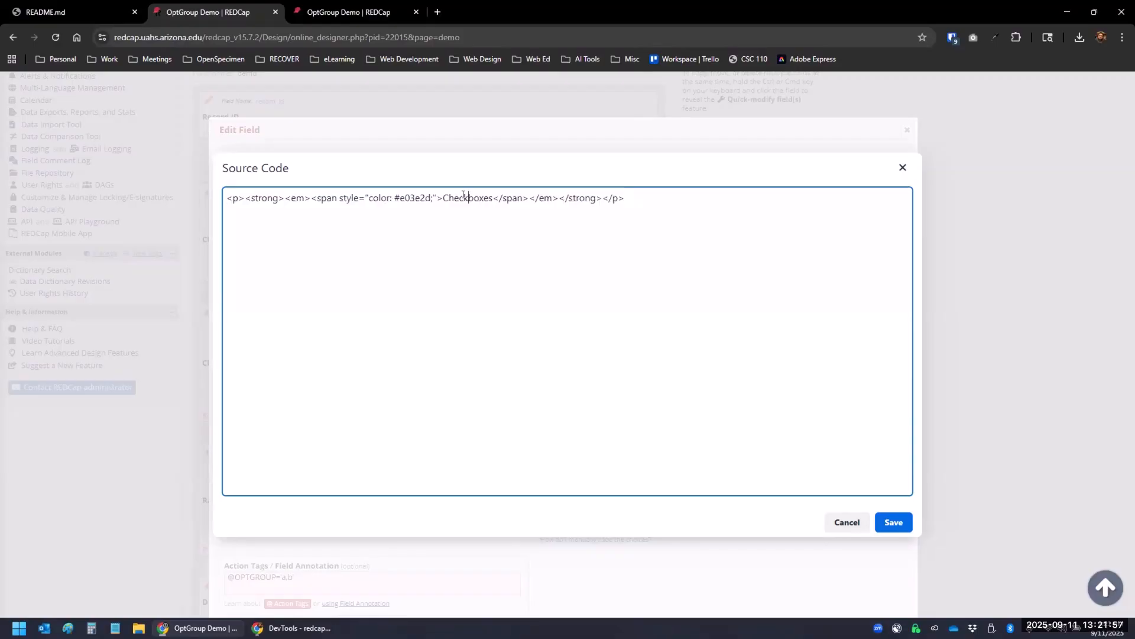
double_click(464, 197)
text(Vegetable)
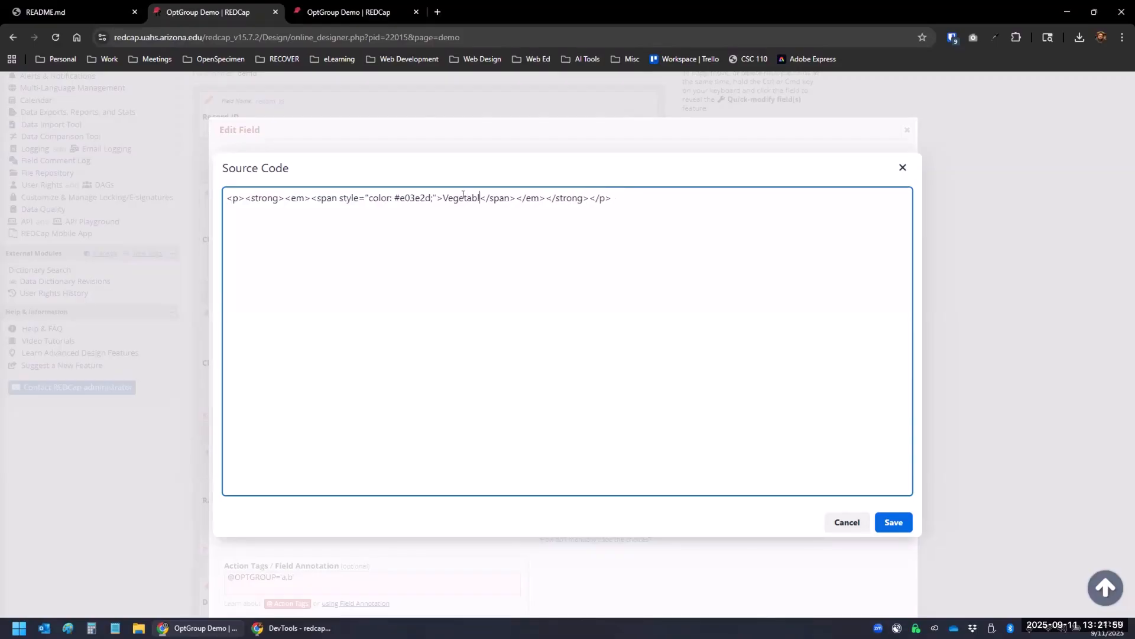
key(ctrl+a)
key(ctrl+c)
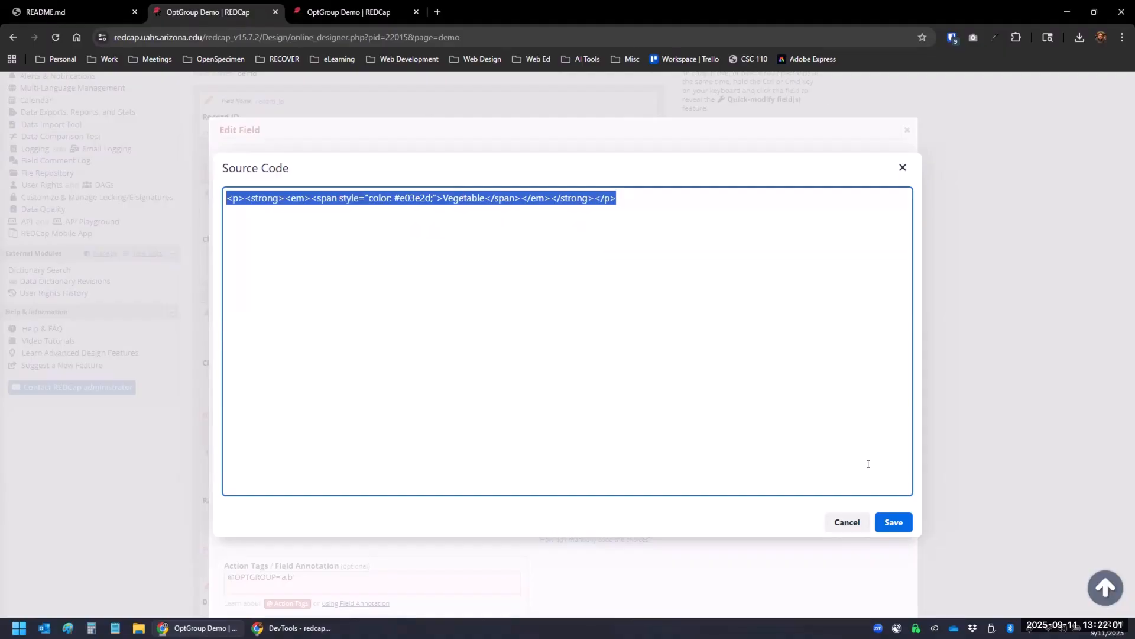
click(847, 522)
scroll(463, 354, down, 4)
click(883, 446)
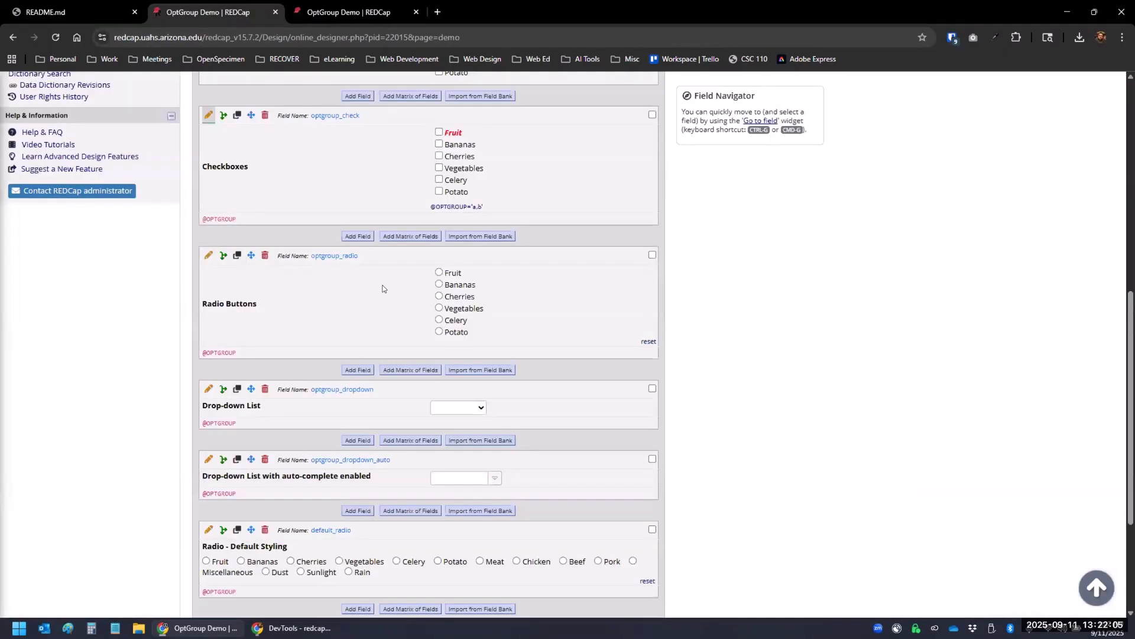
- Paste the copied markup over the Vegetables choice of the optgroup_check field and try to save the field
scroll(410, 313, up, 2)
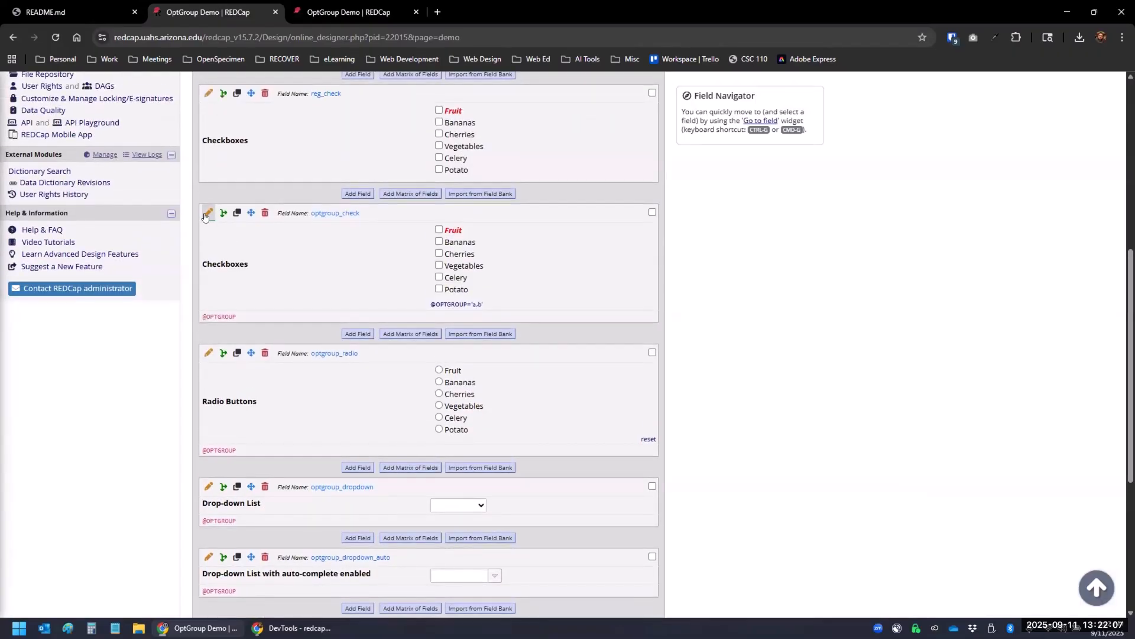
click(209, 212)
double_click(242, 397)
key(ctrl+v)
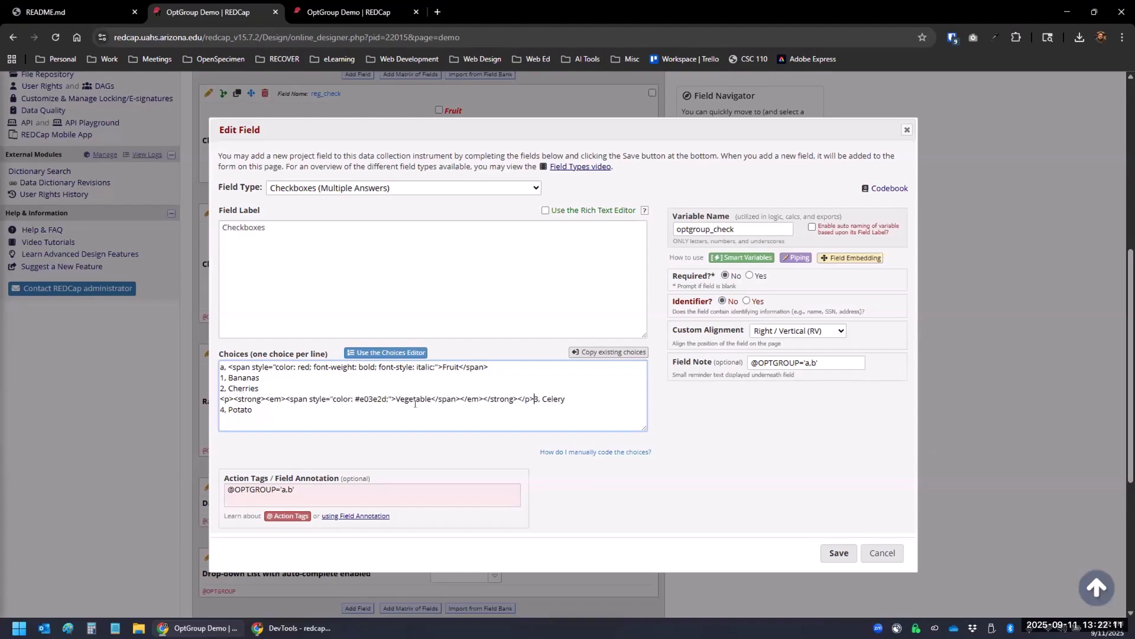
click(831, 552)
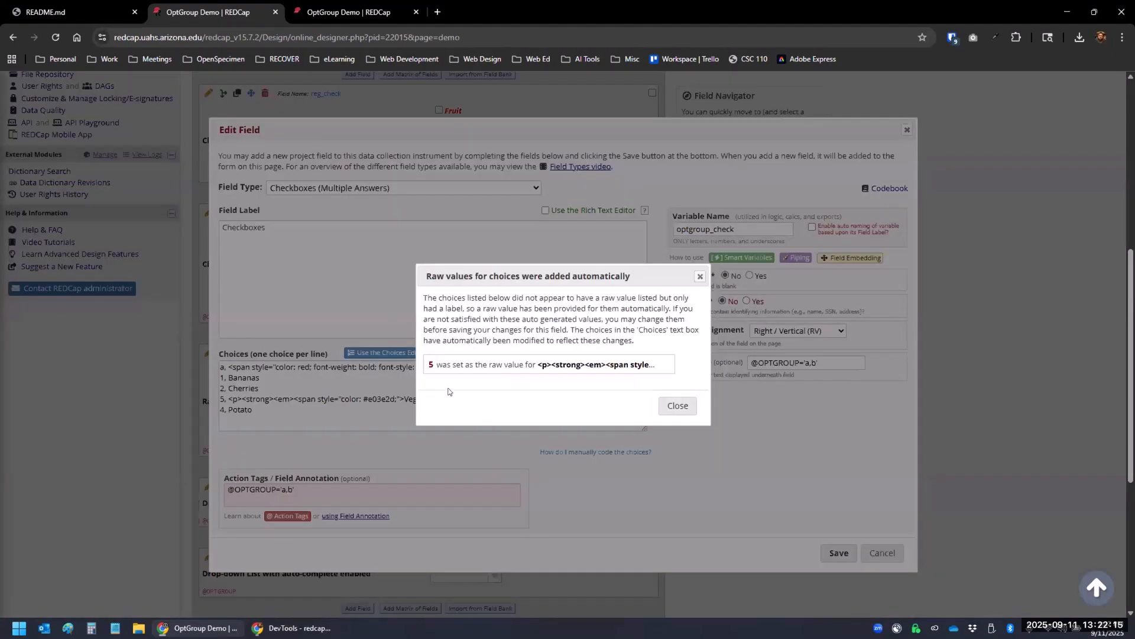
click(677, 405)
- Code the styled Vegetables choice as b, put "3, Celery" on its own line, save the field, and reload the data entry form
click(228, 398)
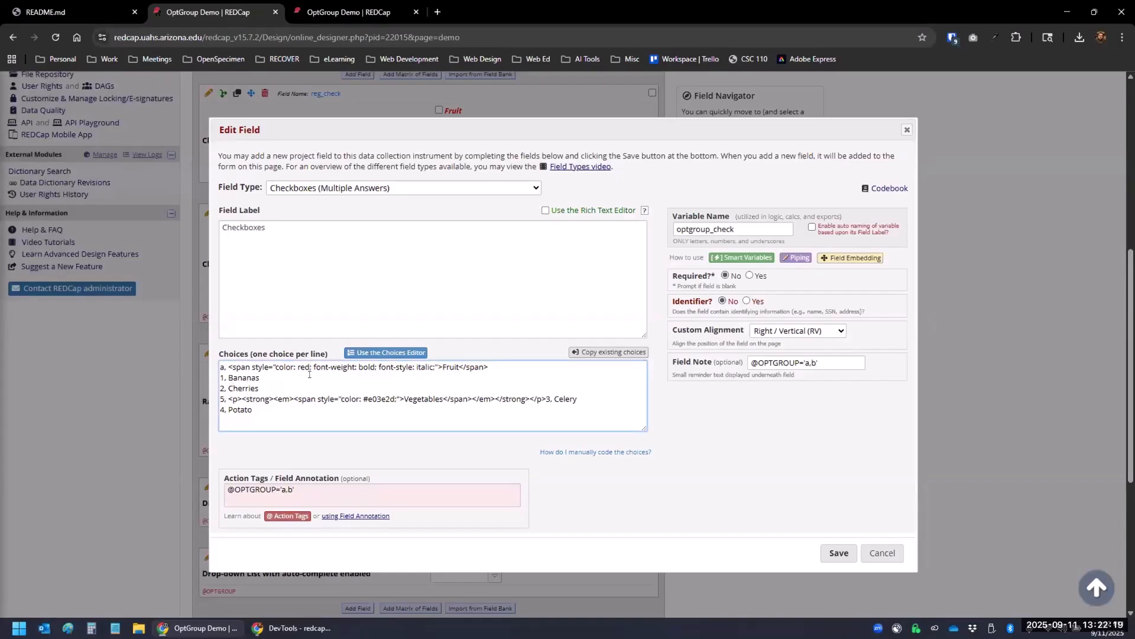
key(BackSpace)
key(BackSpace)
key(BackSpace)
text(b,)
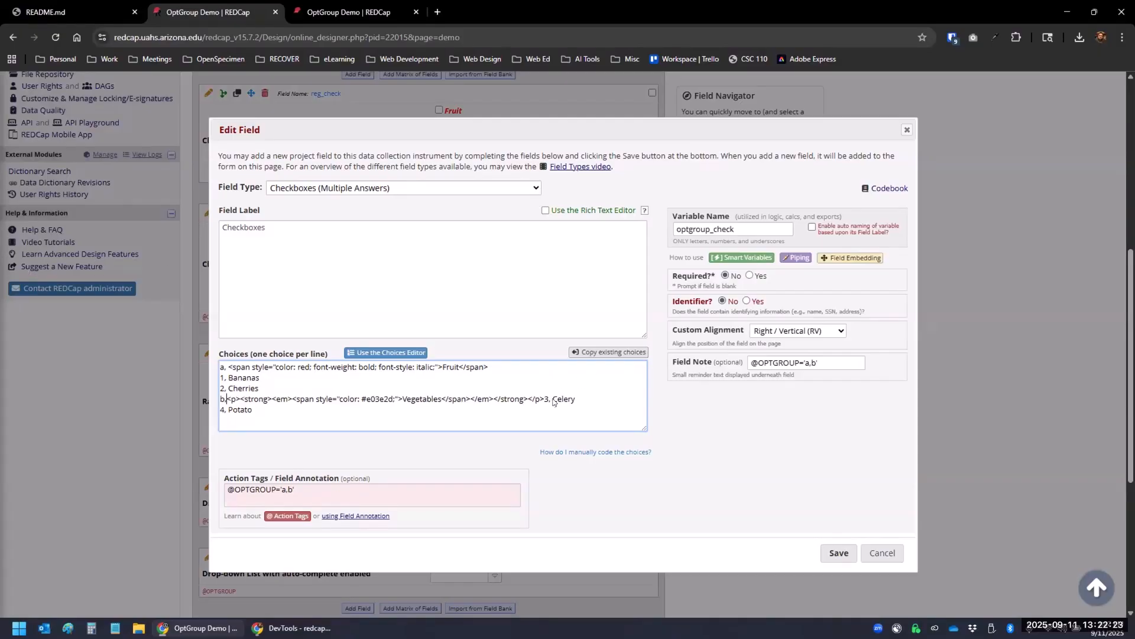
click(544, 400)
key(Return)
click(855, 555)
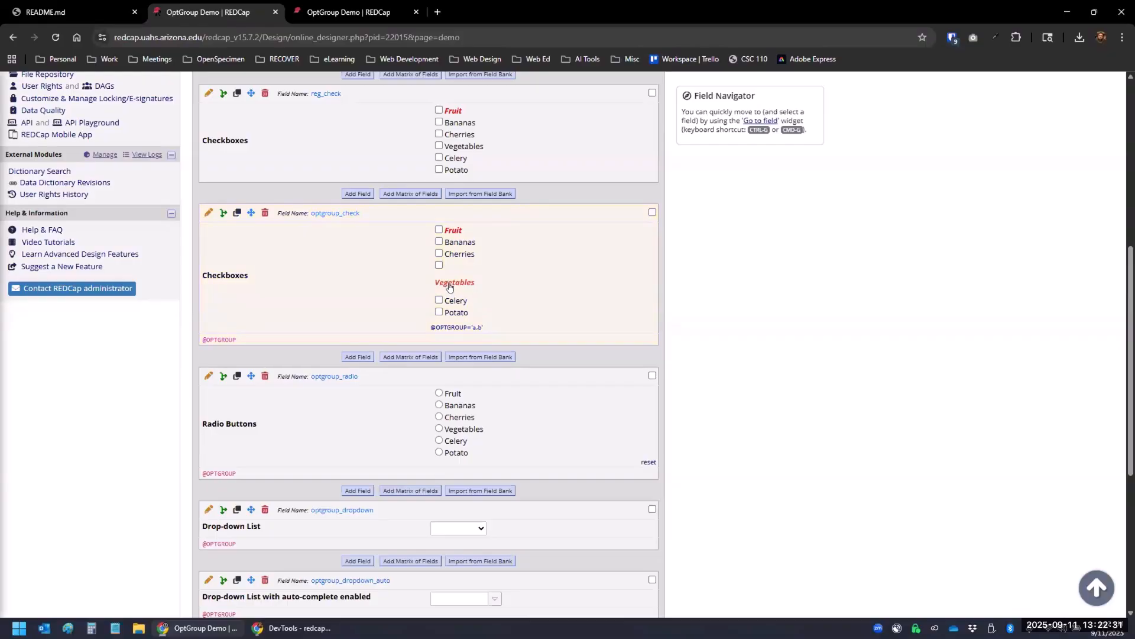
click(362, 12)
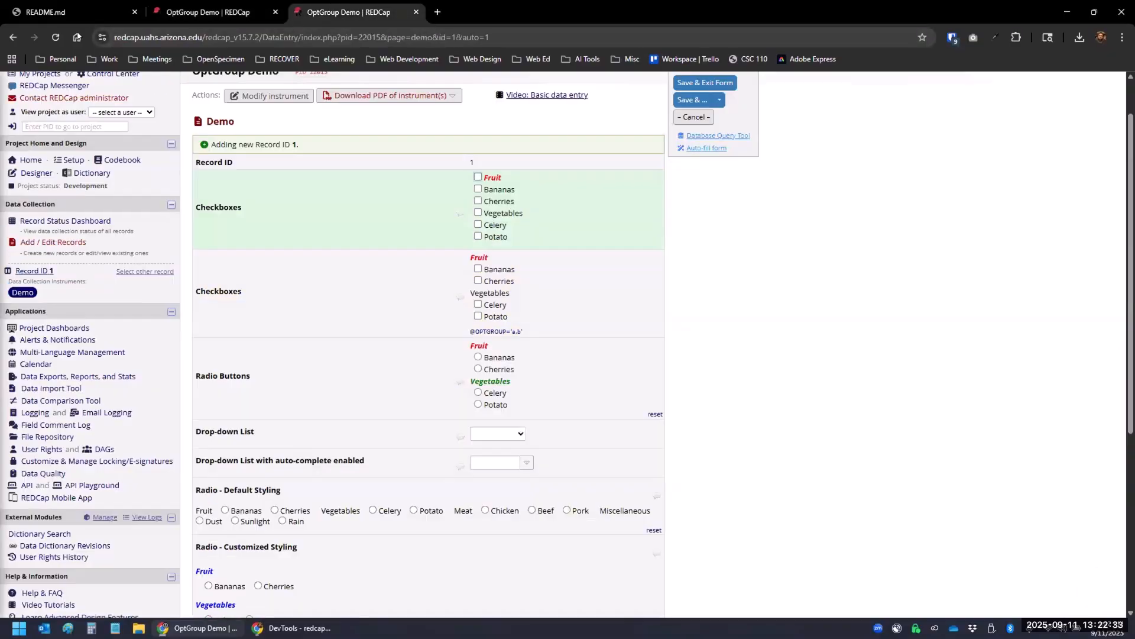
click(57, 36)
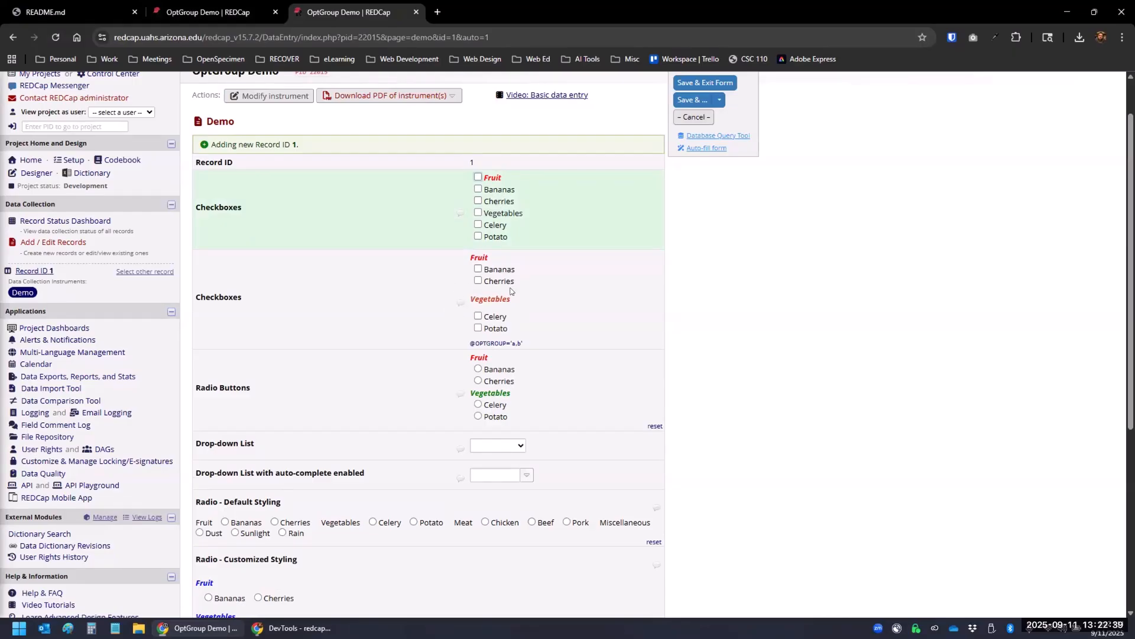
- Replace the paragraph tags around the Vegetables choice of optgroup_check with span tags and save the field
key(ctrl+shift+Tab)
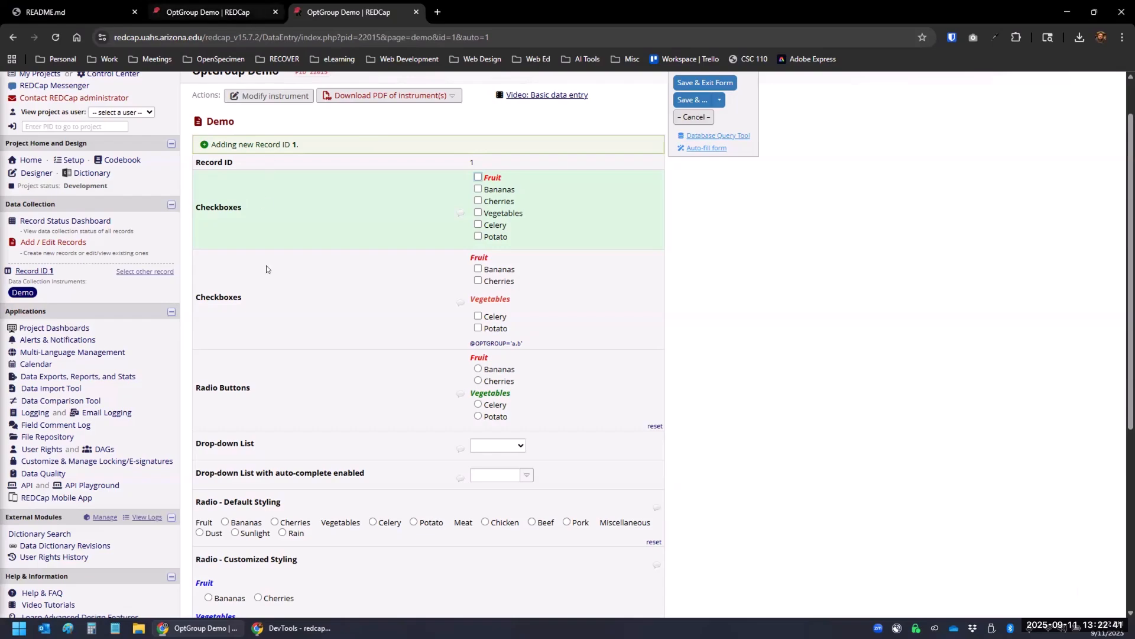
click(207, 213)
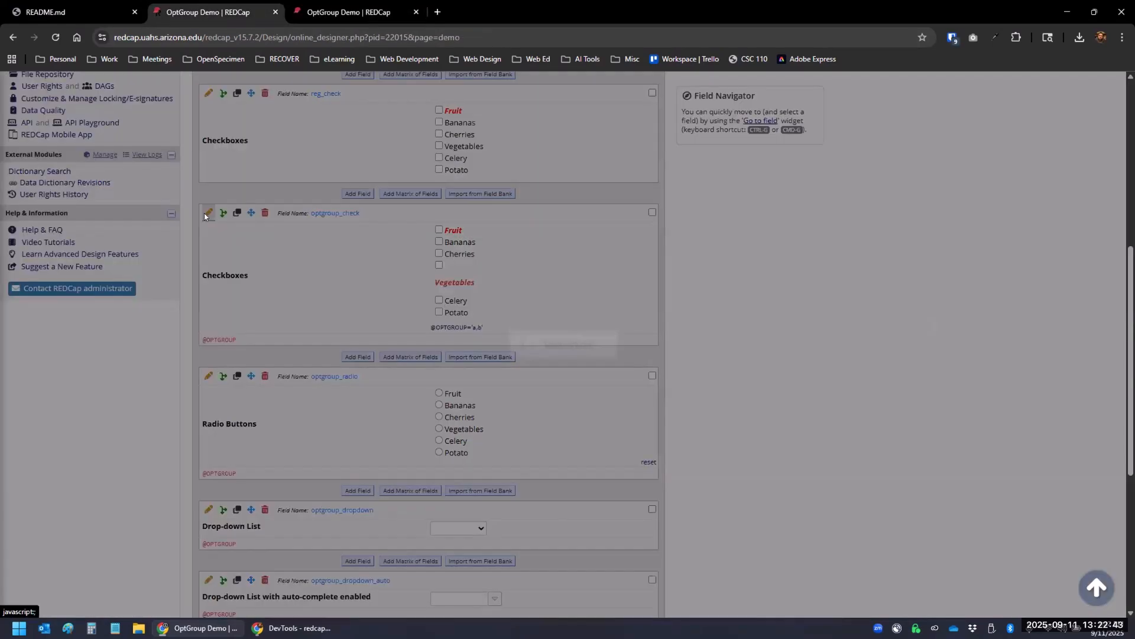
click(246, 399)
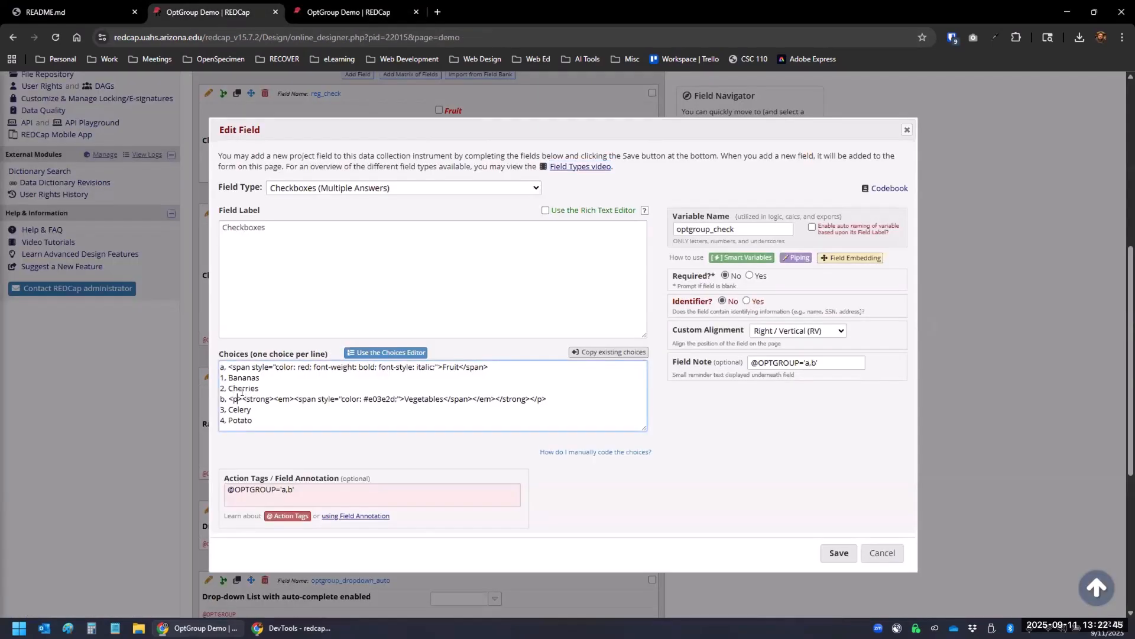
key(BackSpace)
text(span)
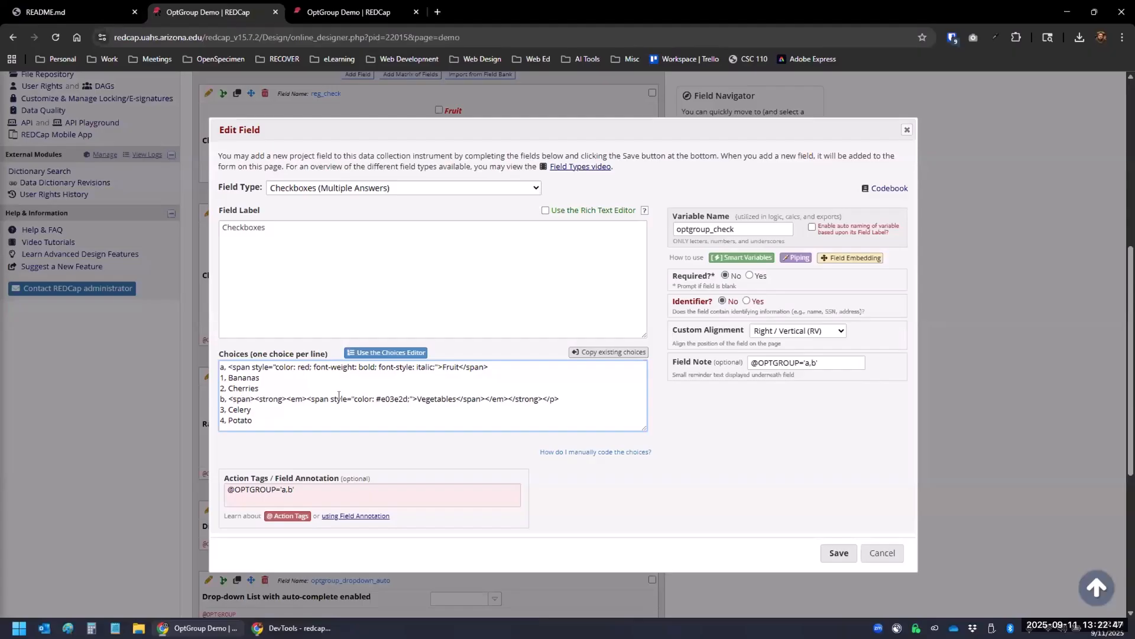
key(End)
key(Left)
key(BackSpace)
click(834, 553)
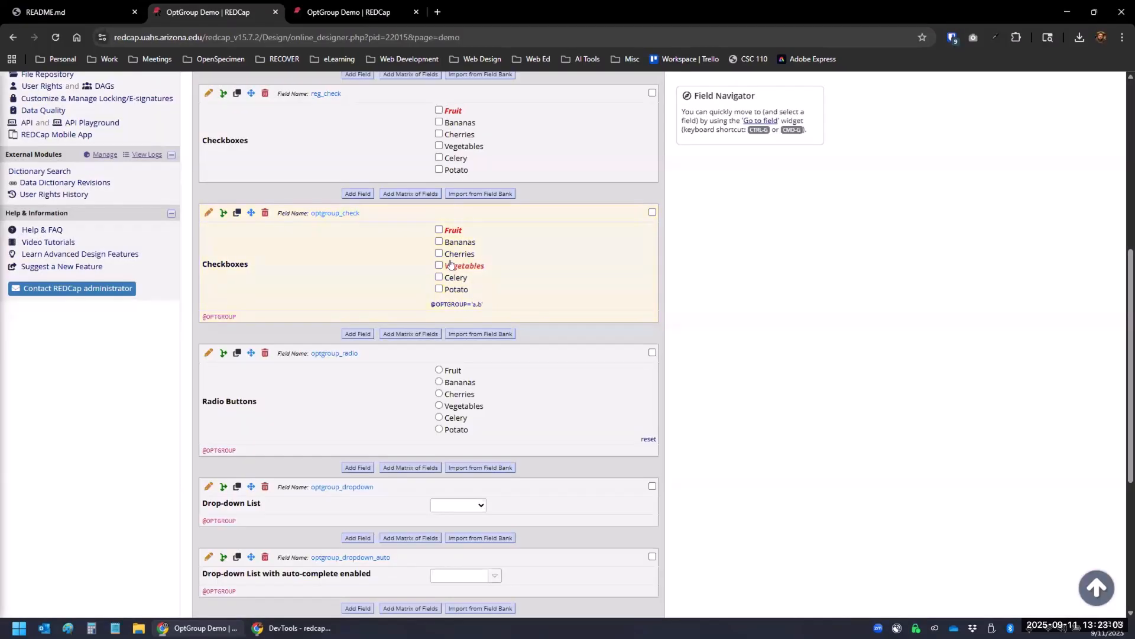
- Reload the data entry form, check the Vegetables header in the second Checkboxes field, and return to the form designer
click(326, 18)
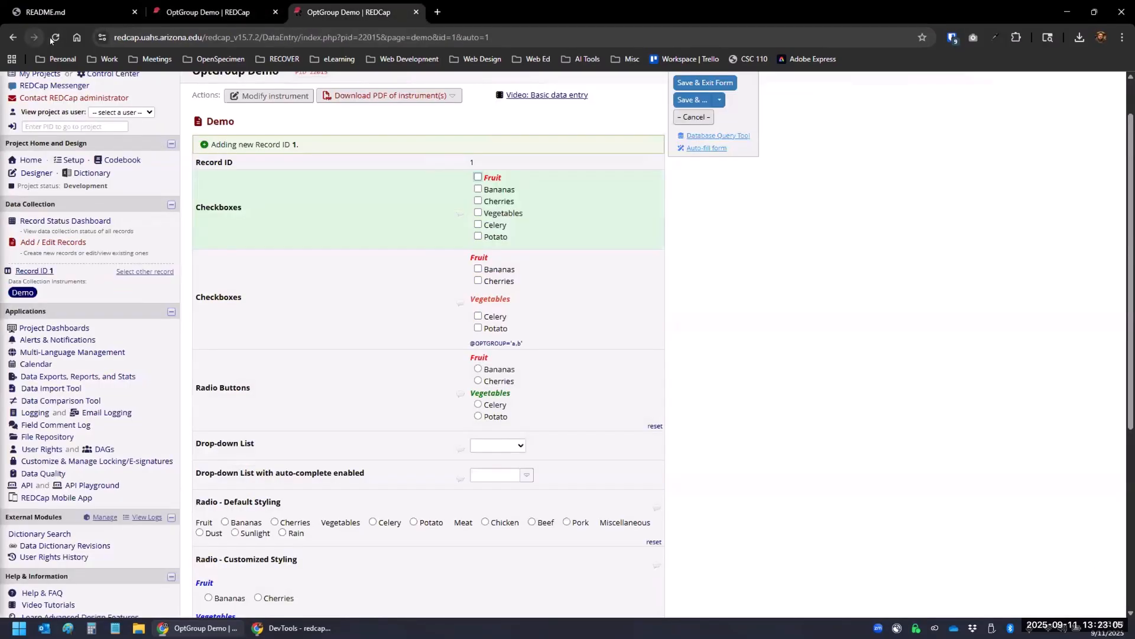
click(52, 39)
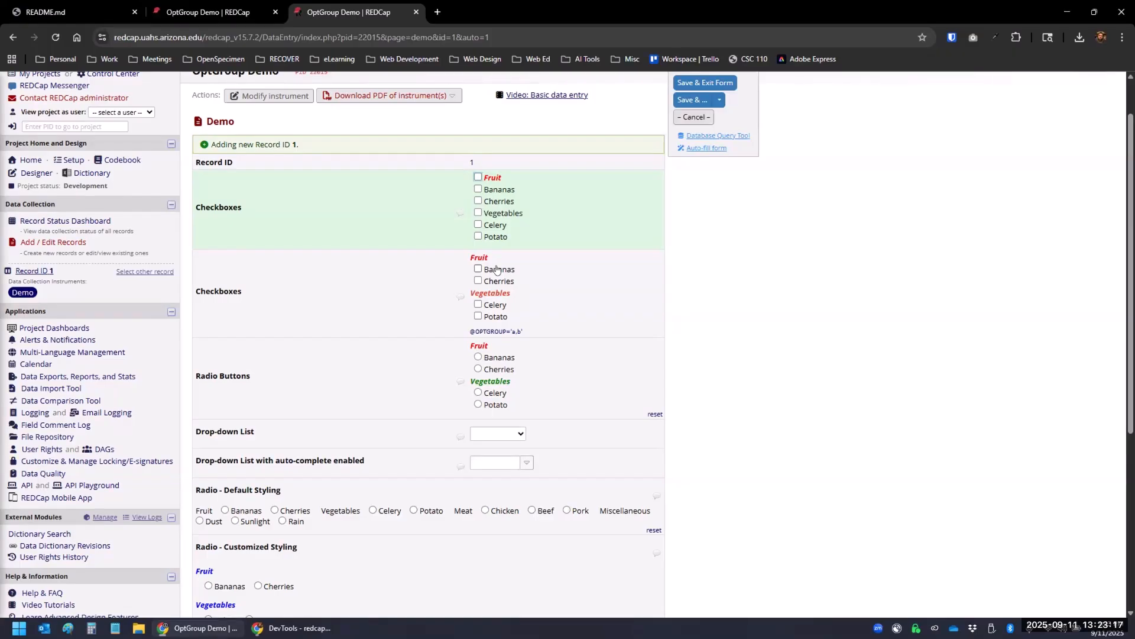
click(215, 13)
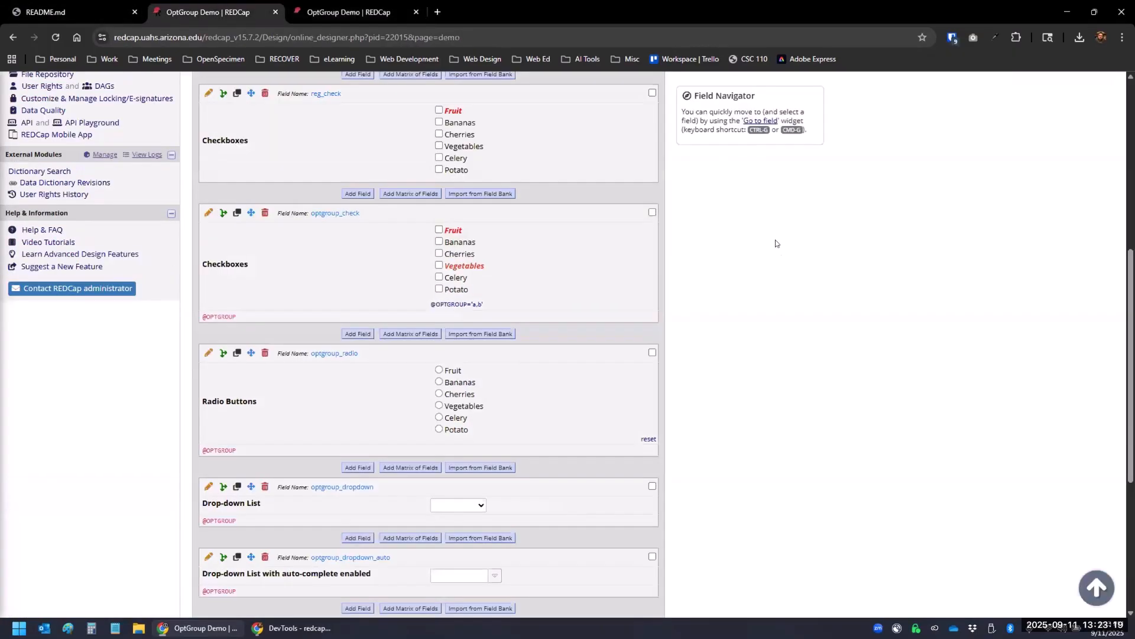
- Open the Demo instrument's custom CSS, review the optgroup-header rules, and close the editor without changes
scroll(777, 243, up, 7)
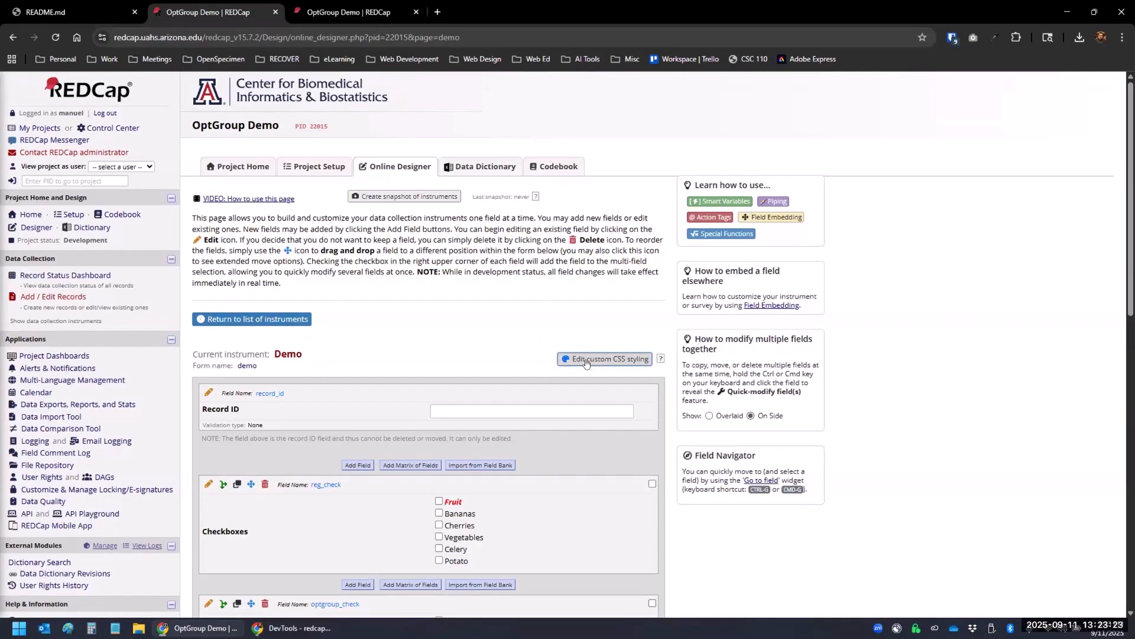
click(586, 360)
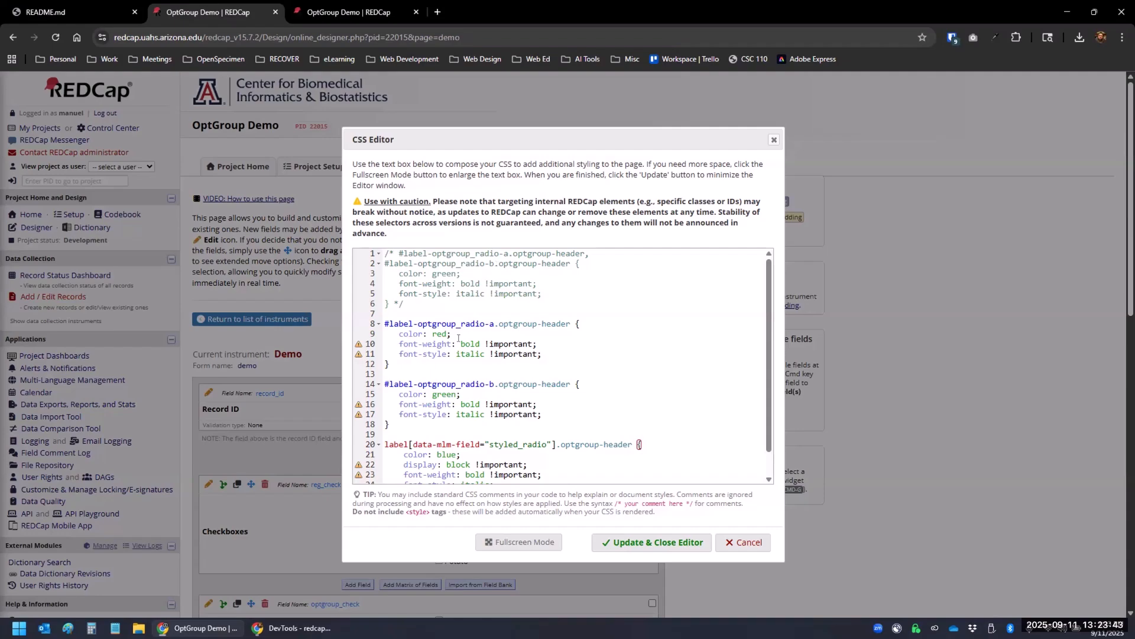
click(773, 140)
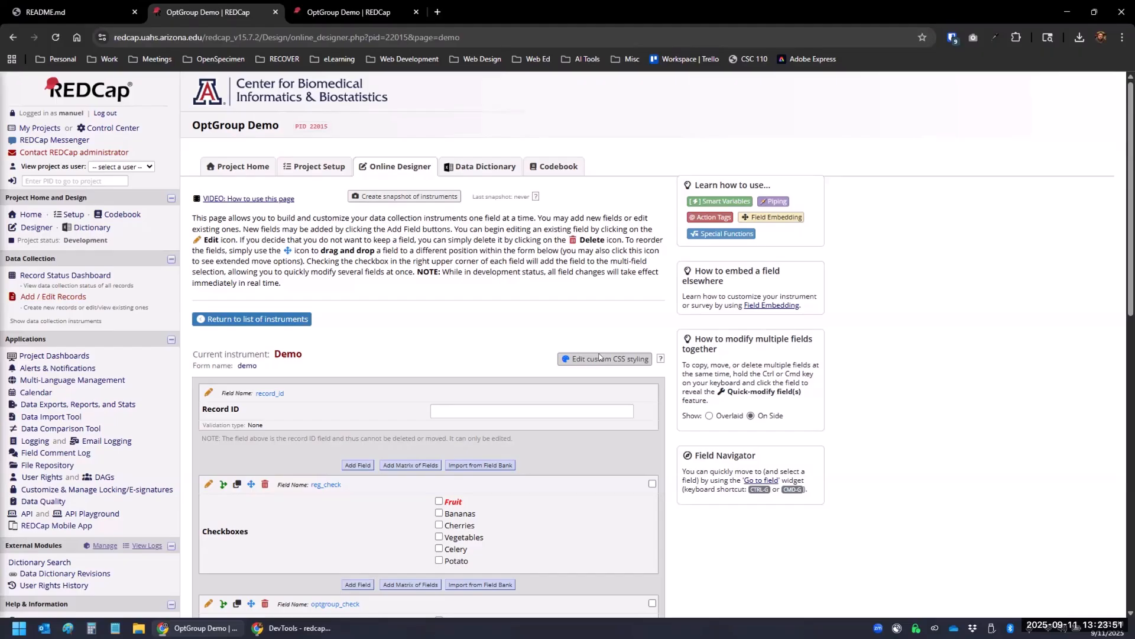
- Create a new data collection instrument from scratch named Form 2
click(38, 229)
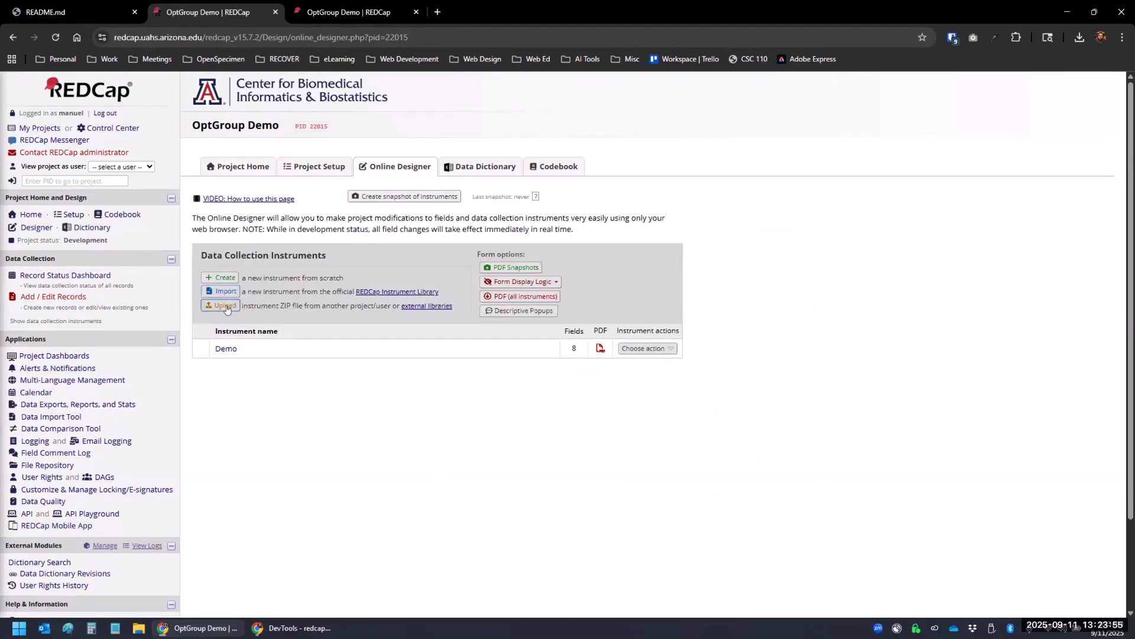
click(220, 278)
click(240, 369)
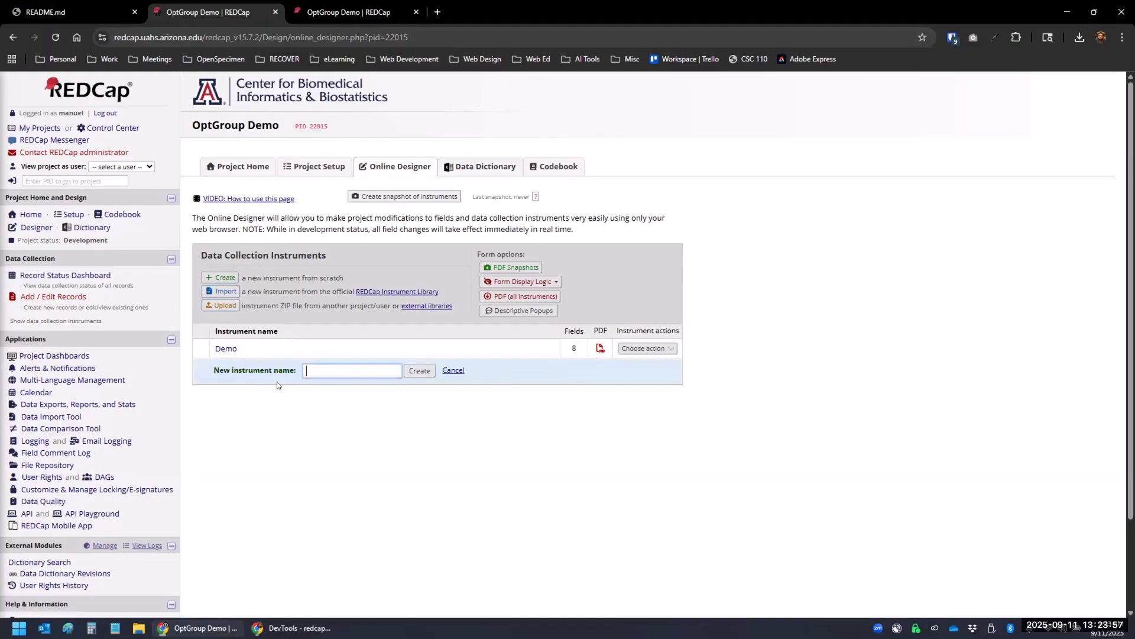
text(Form 2)
click(419, 371)
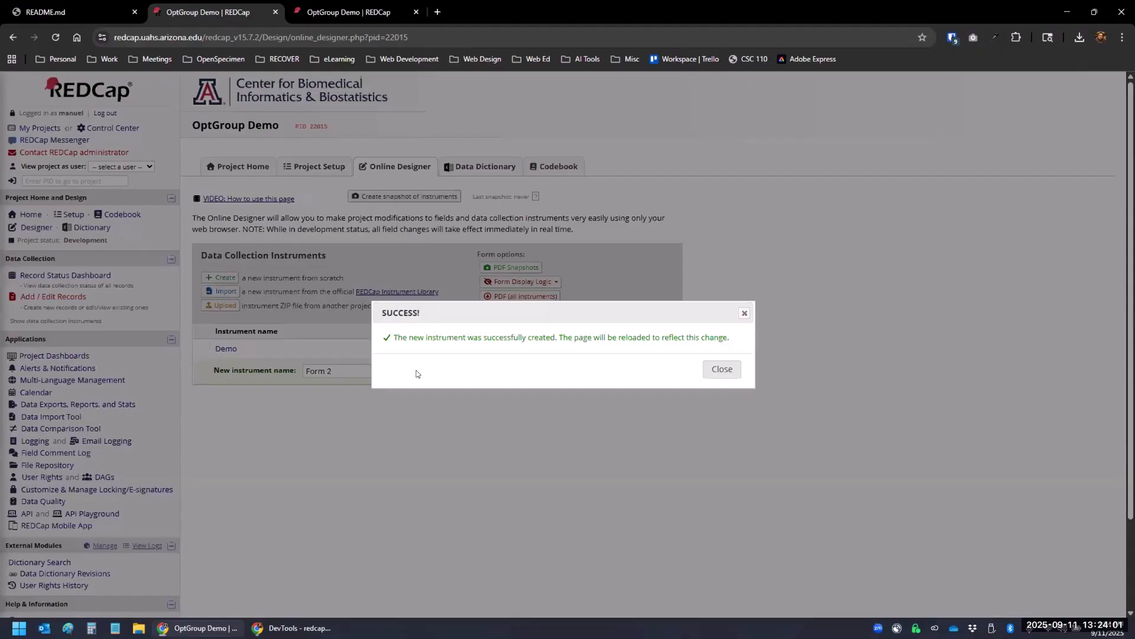
click(710, 373)
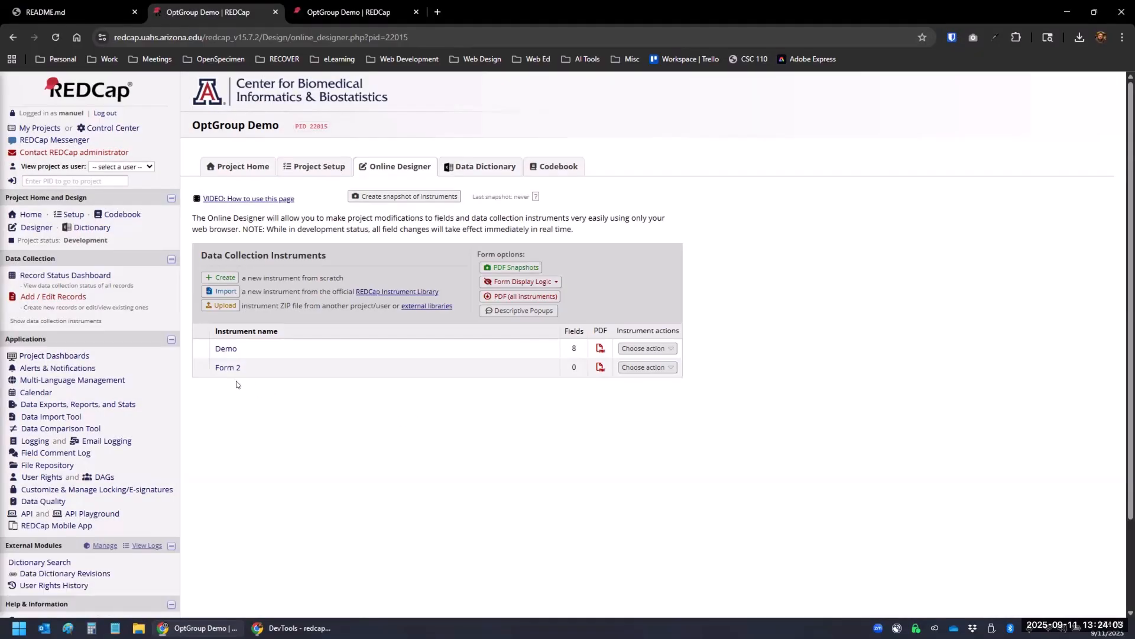
- Open the Form 2 instrument and check its custom CSS editor, leaving it without changes
click(228, 367)
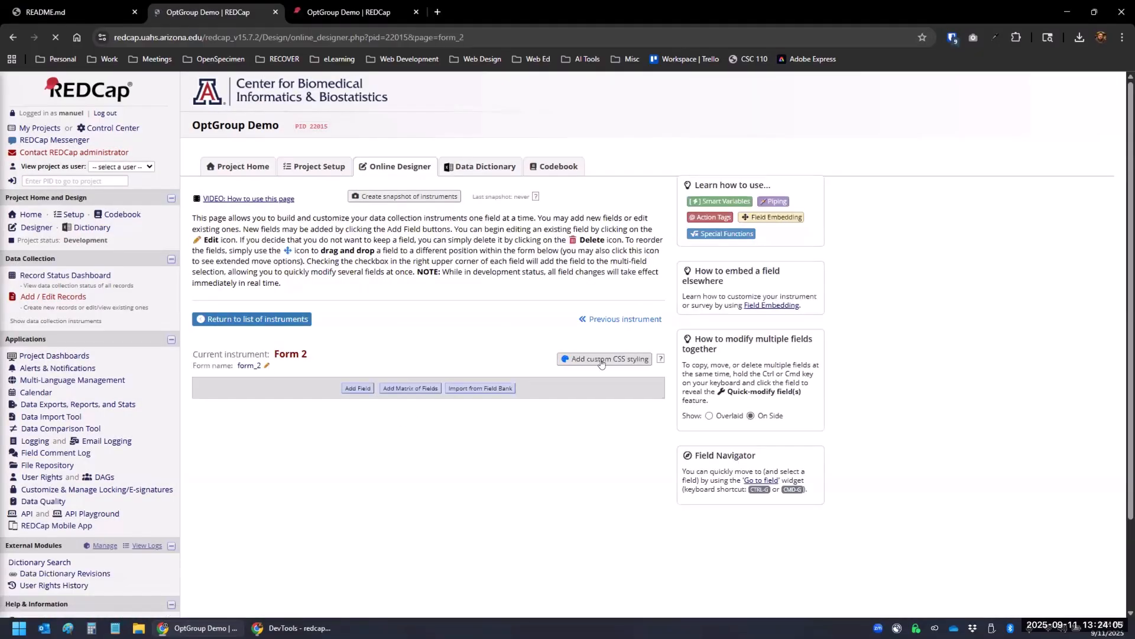
click(603, 358)
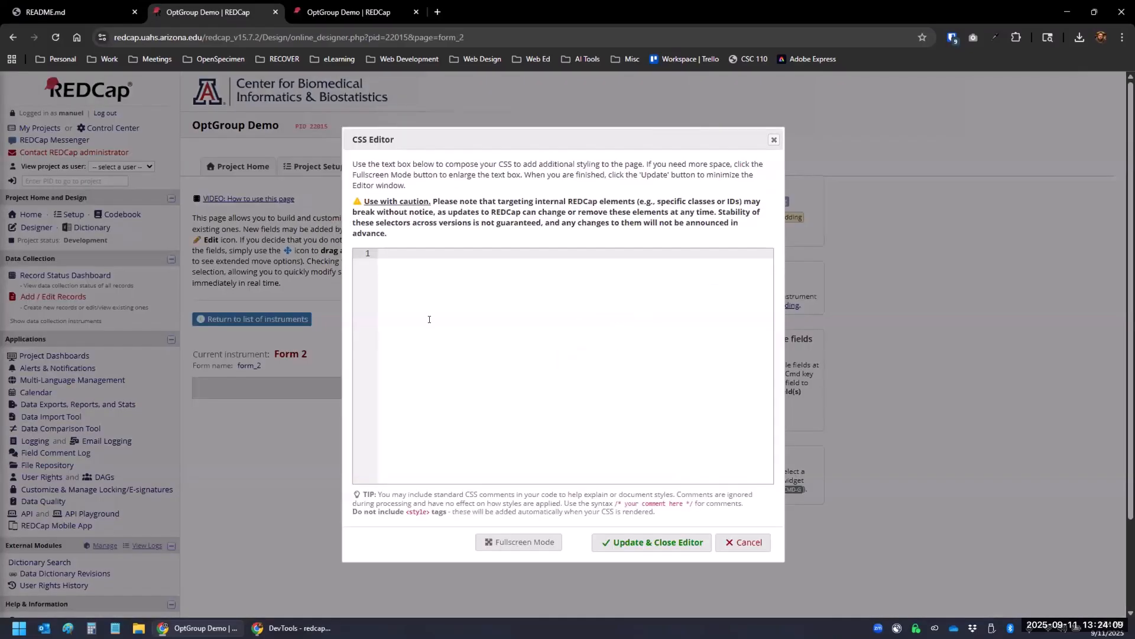
click(774, 140)
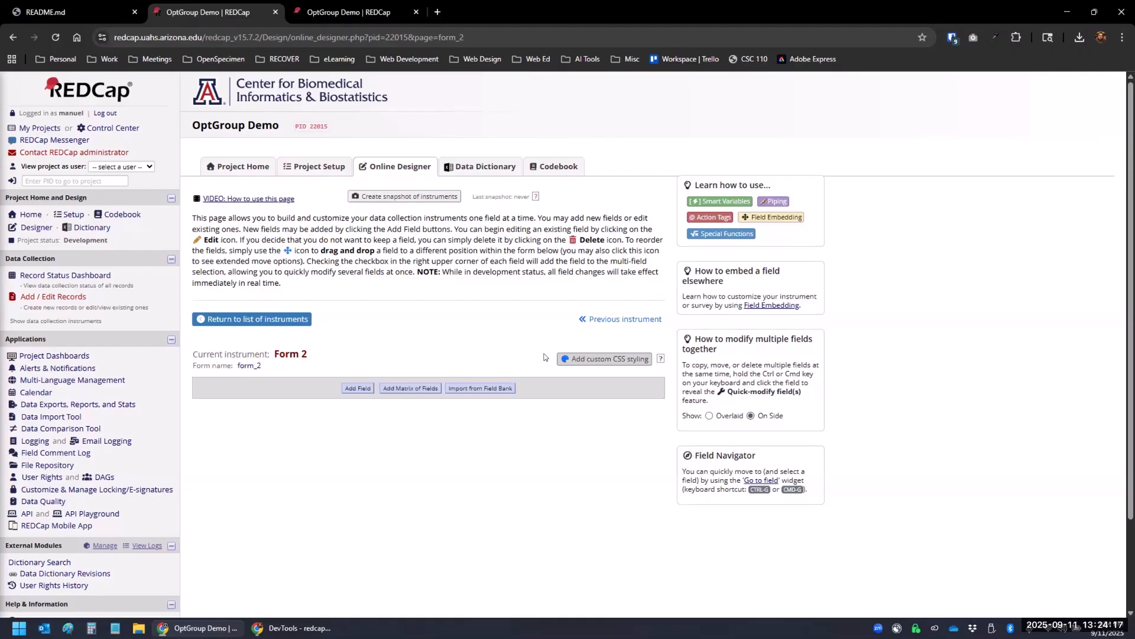
click(562, 359)
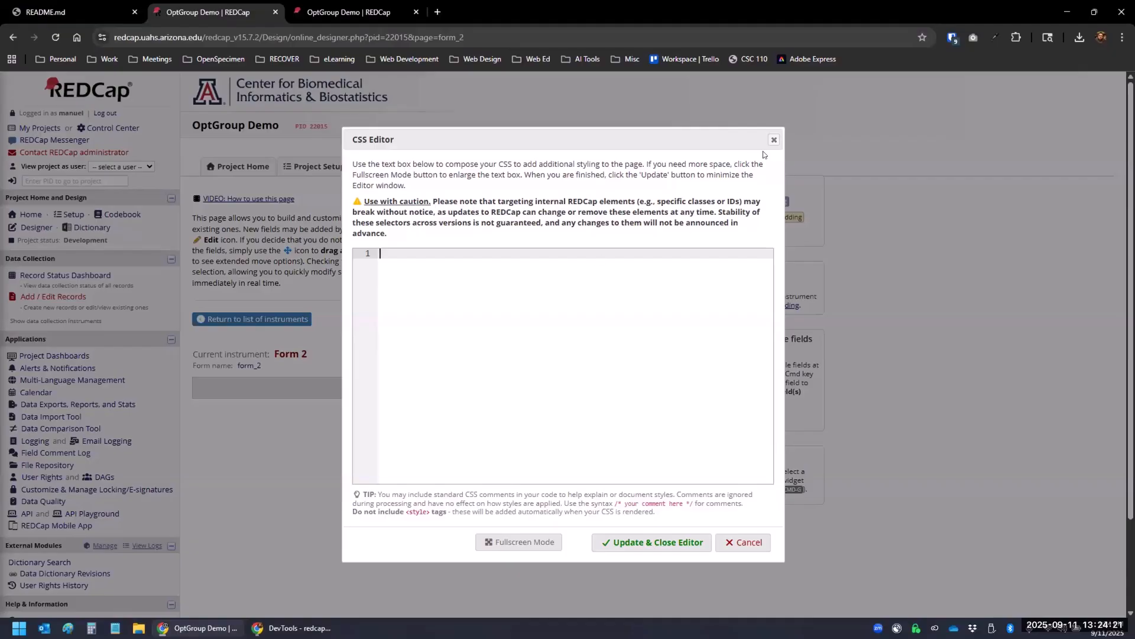
click(773, 140)
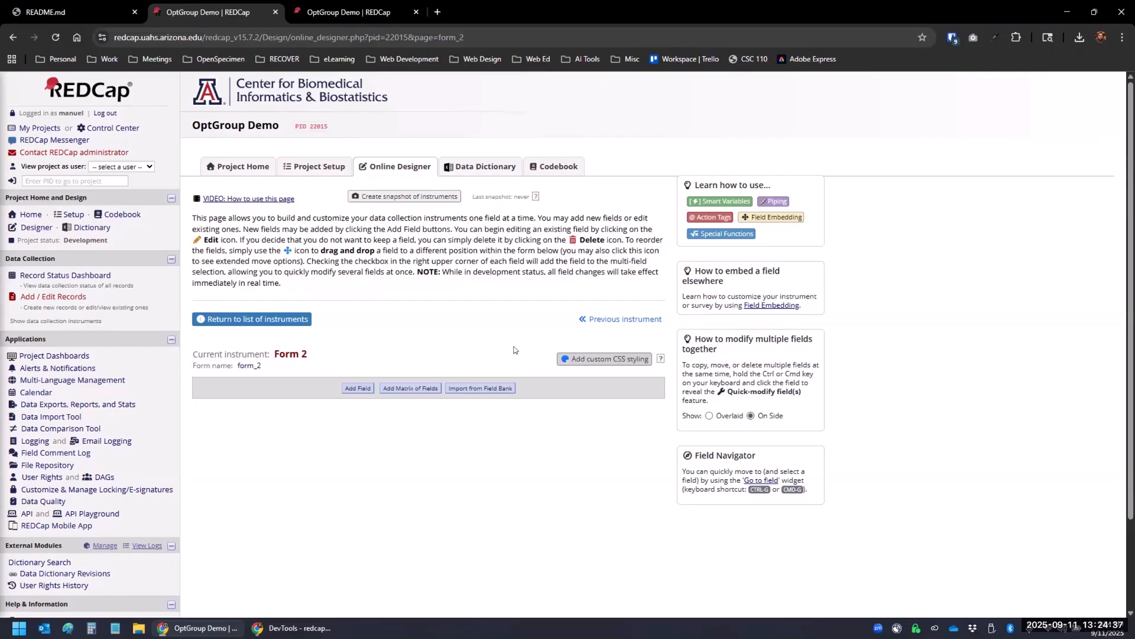
- Go back to the Demo instrument and view its custom CSS for comparison, closing the editor without changes
click(221, 320)
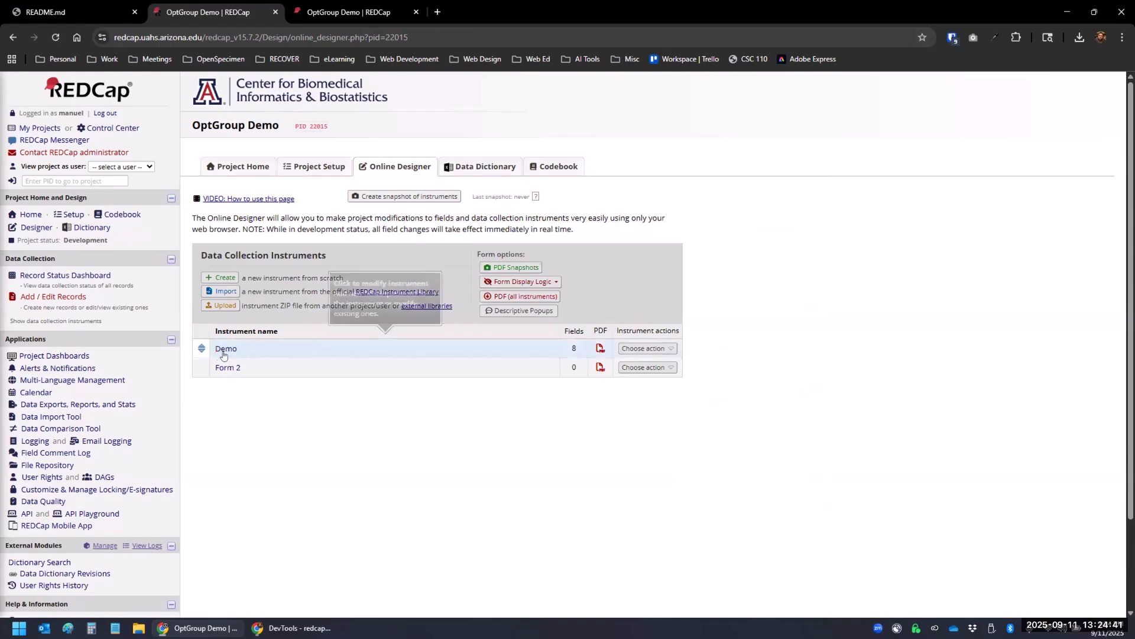
click(231, 350)
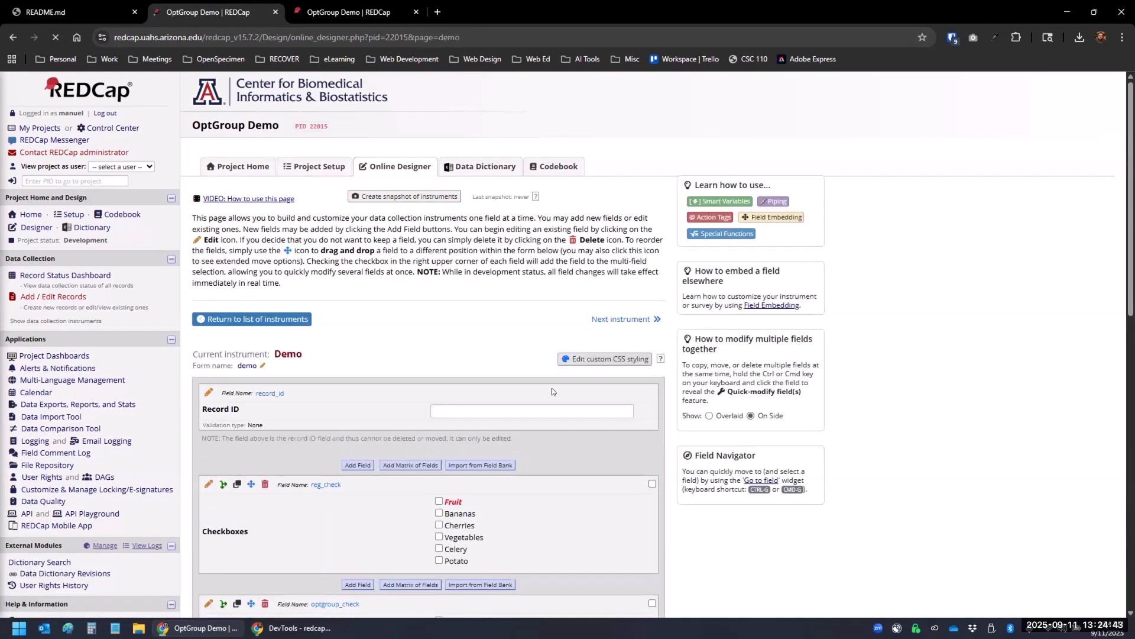
click(558, 360)
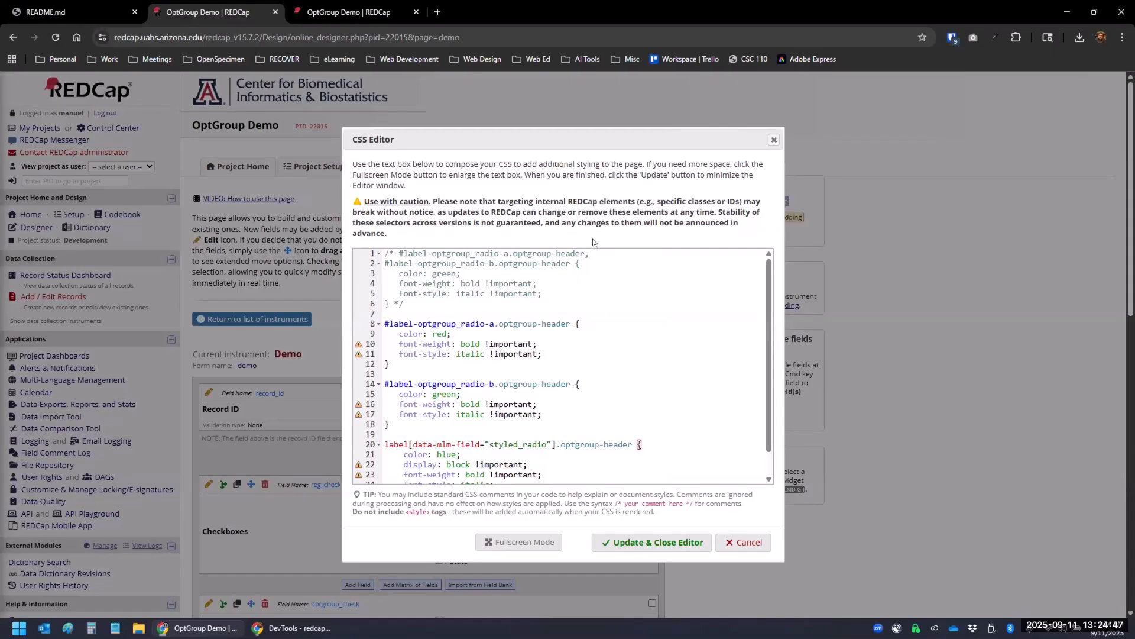
click(774, 140)
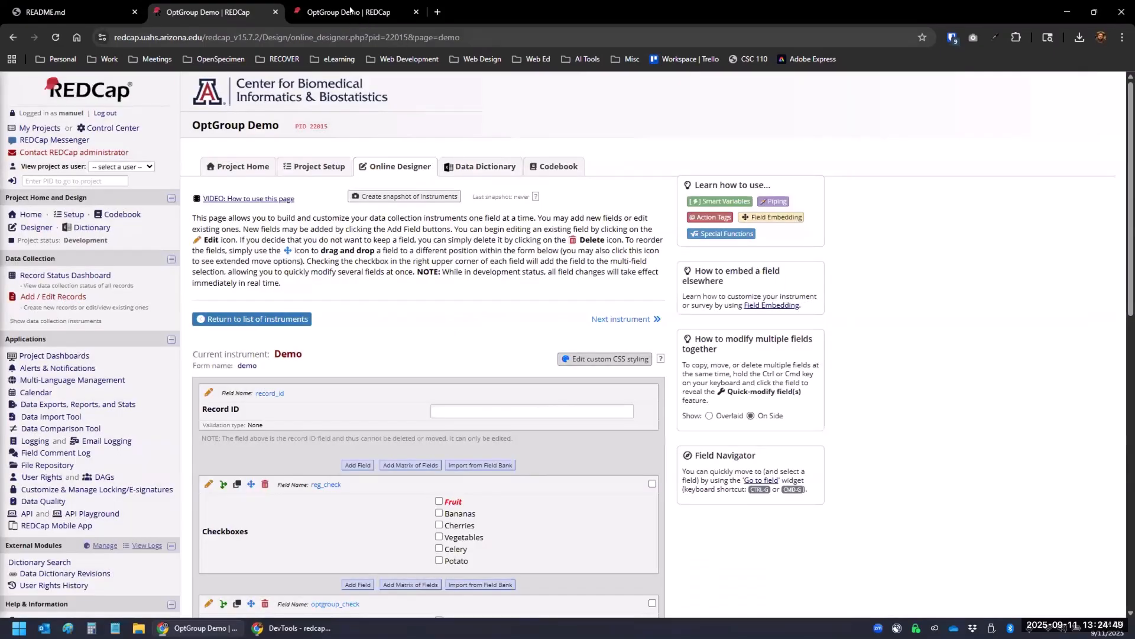
- Switch to the data entry form and examine the field note and group headers of the second Checkboxes field
key(ctrl+Tab)
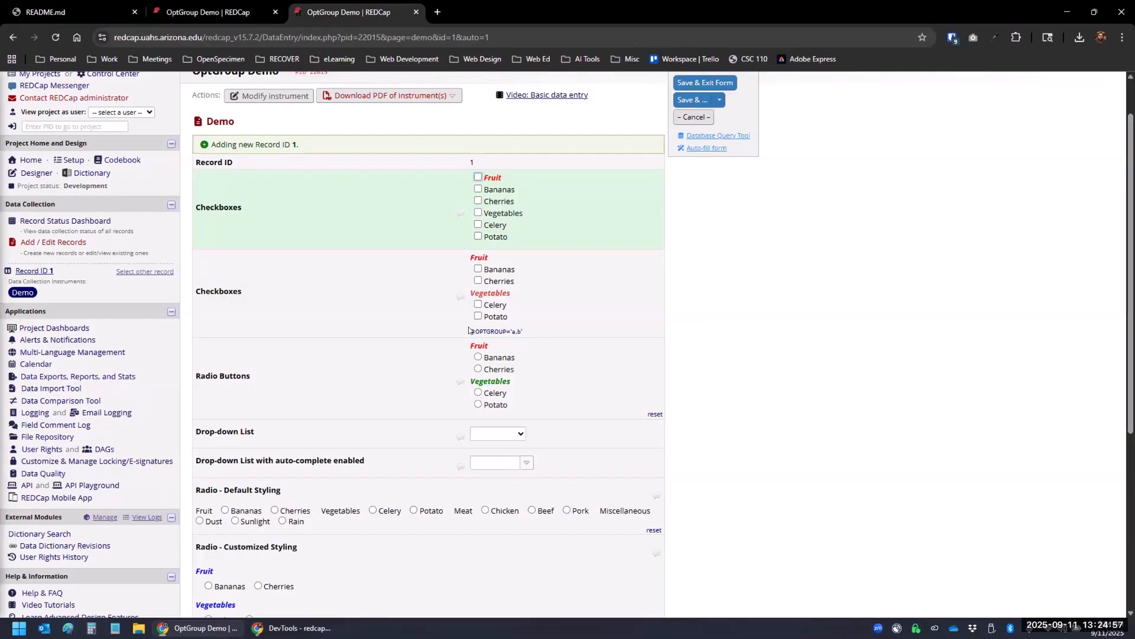
drag(467, 329, 534, 331)
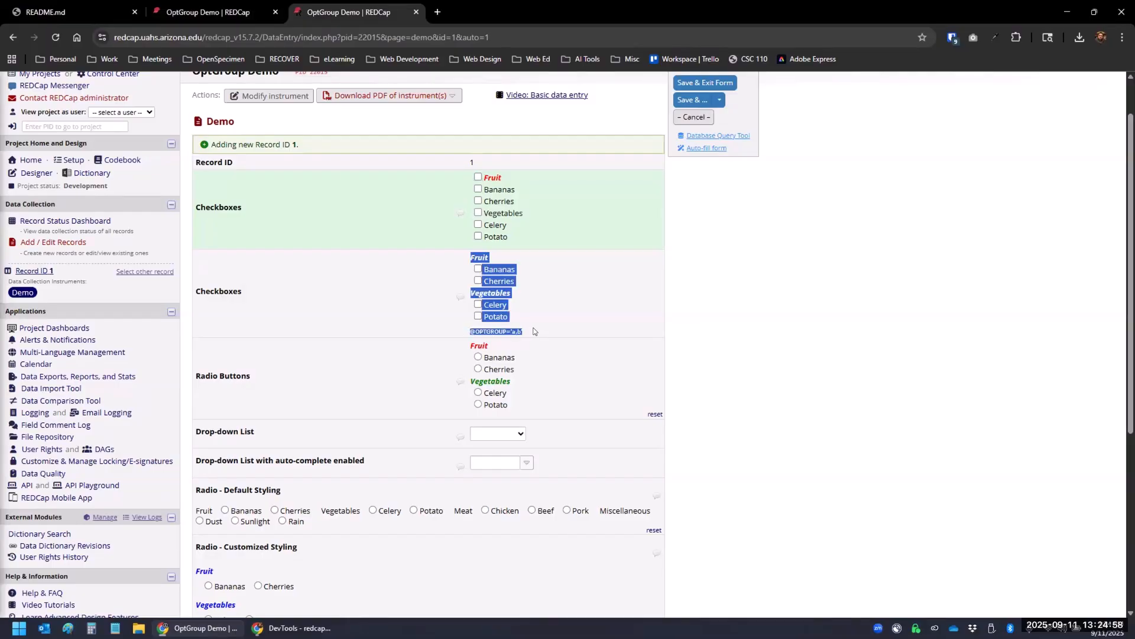
click(721, 340)
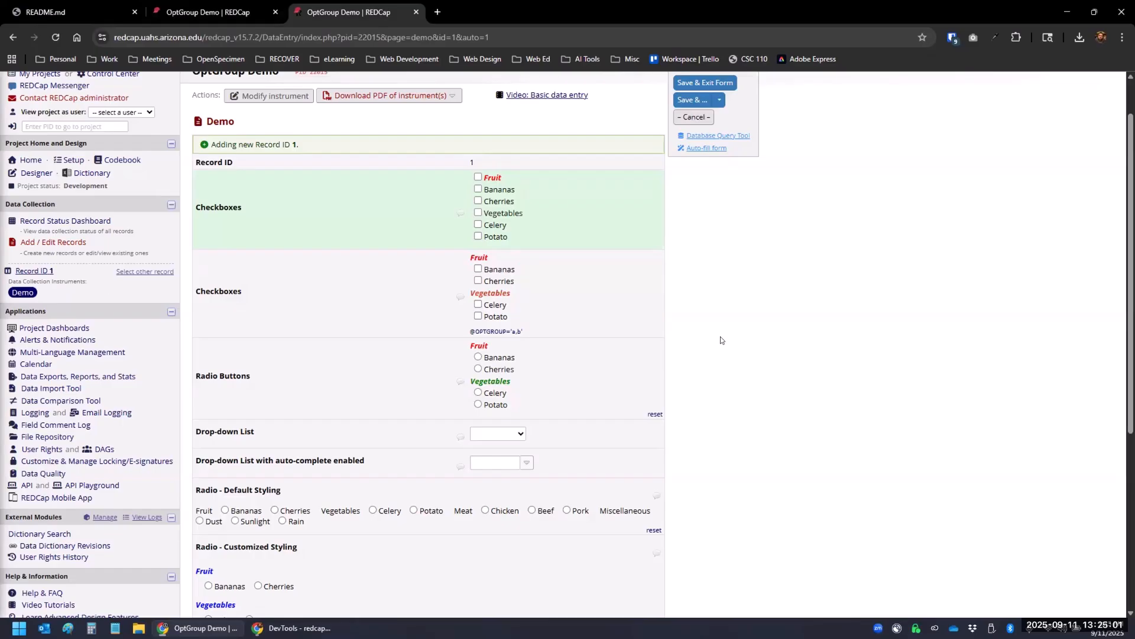
click(33, 175)
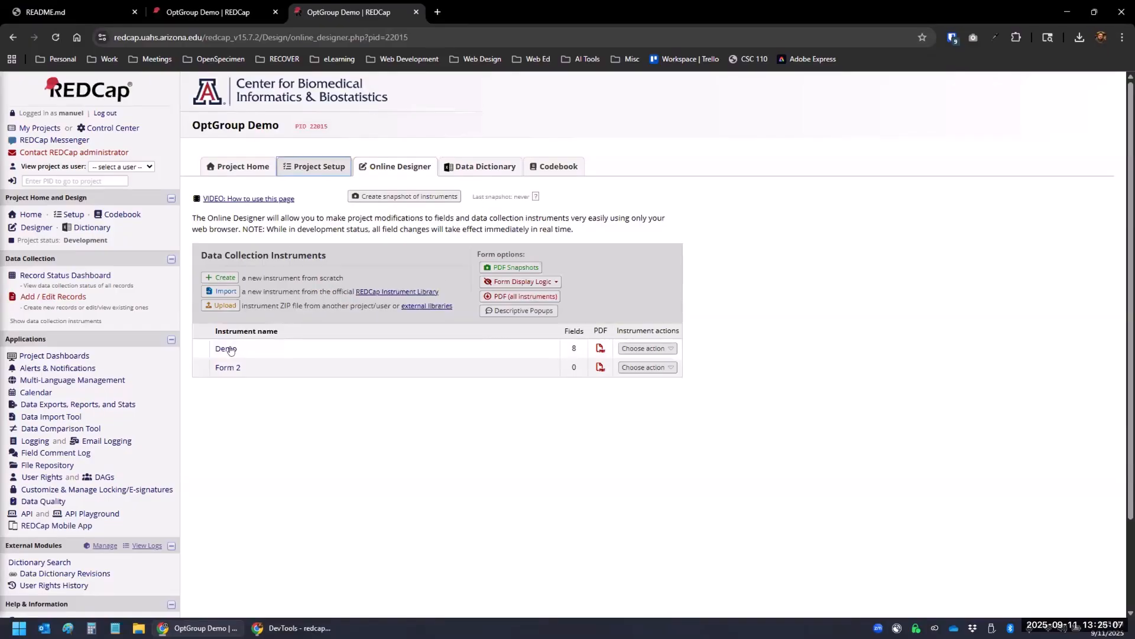
click(229, 350)
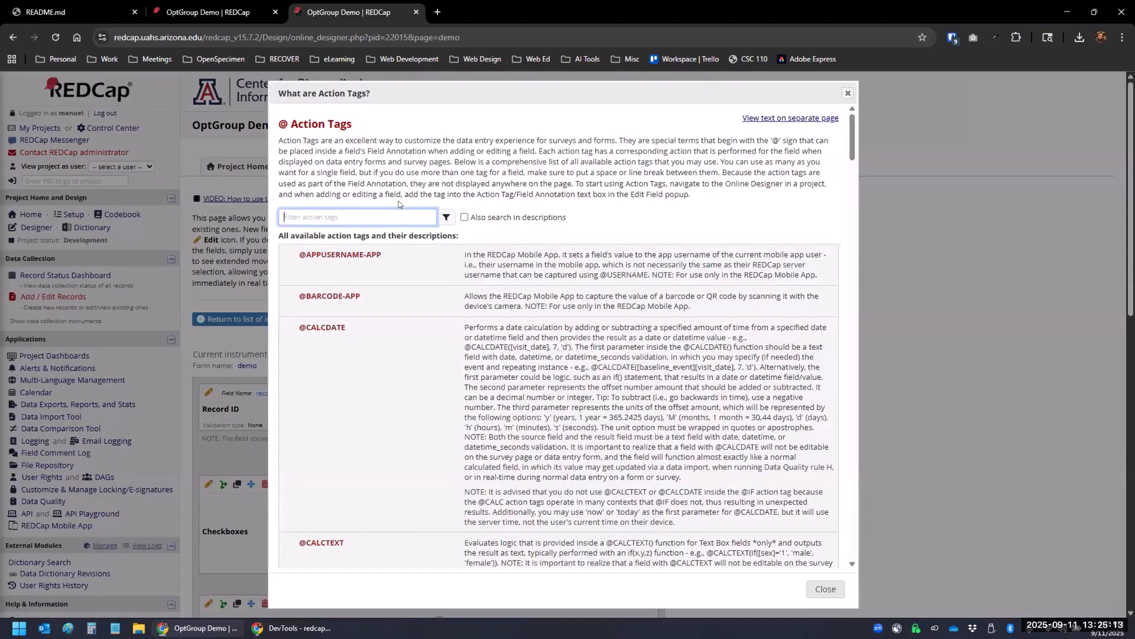
text(opt)
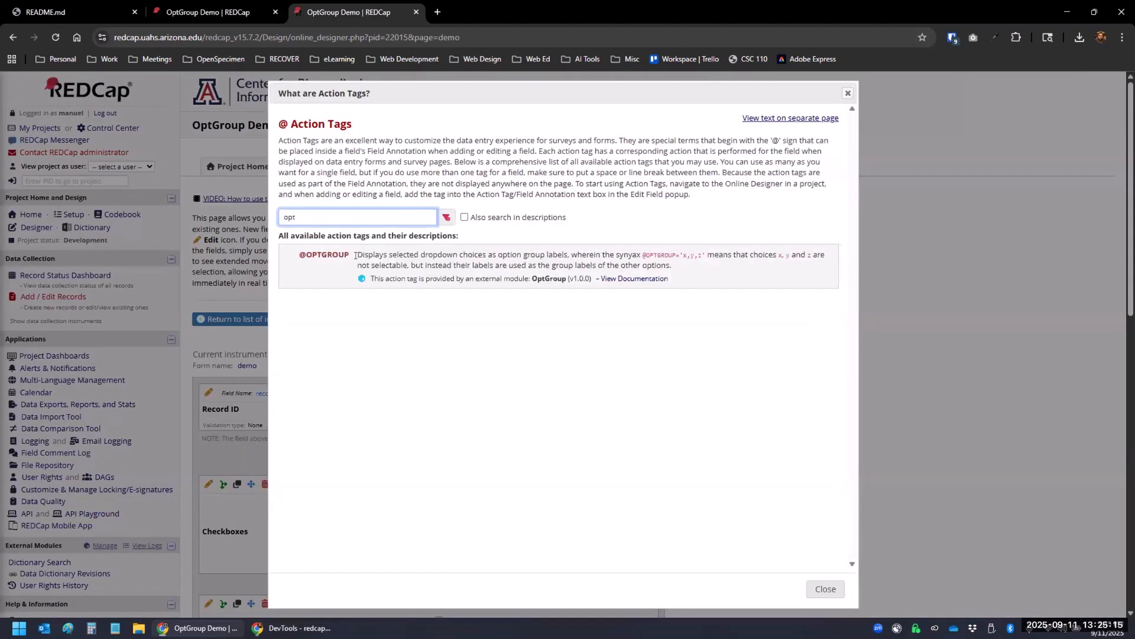
drag(355, 255, 703, 271)
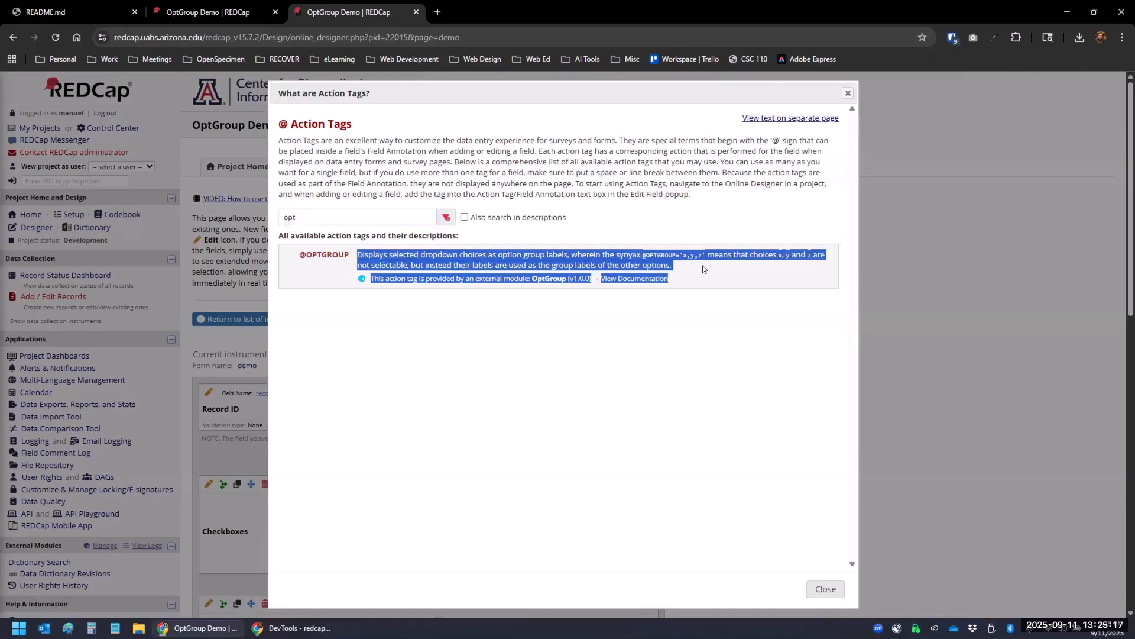
click(657, 263)
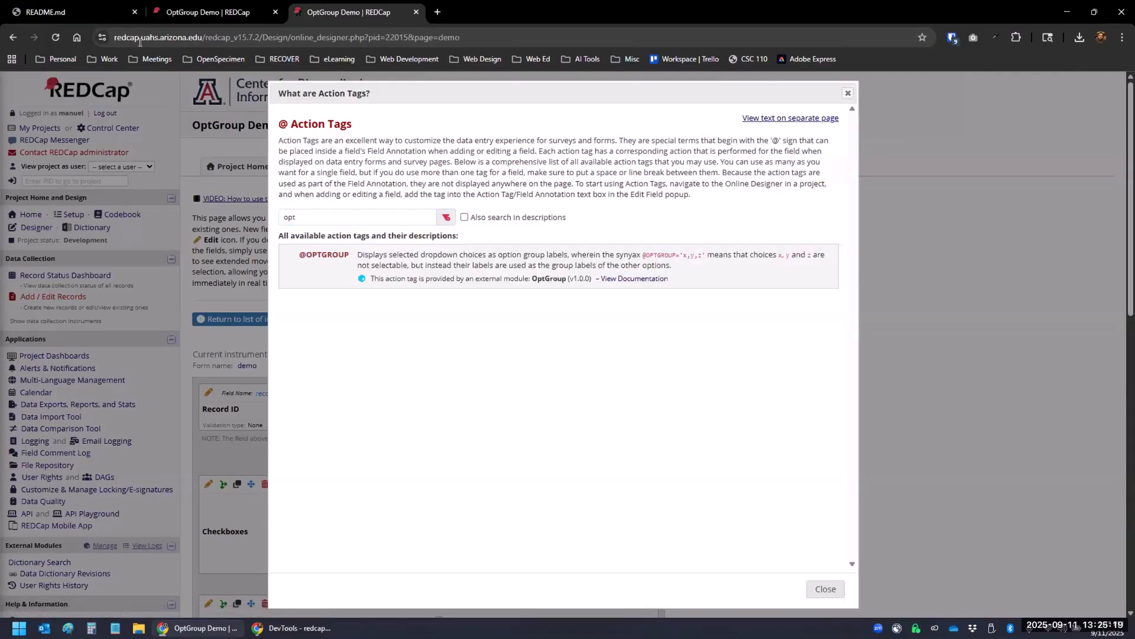
- Review the OptGroup README's usage, styling and limitations sections, then return to the designer and close the Action Tags reference
click(82, 14)
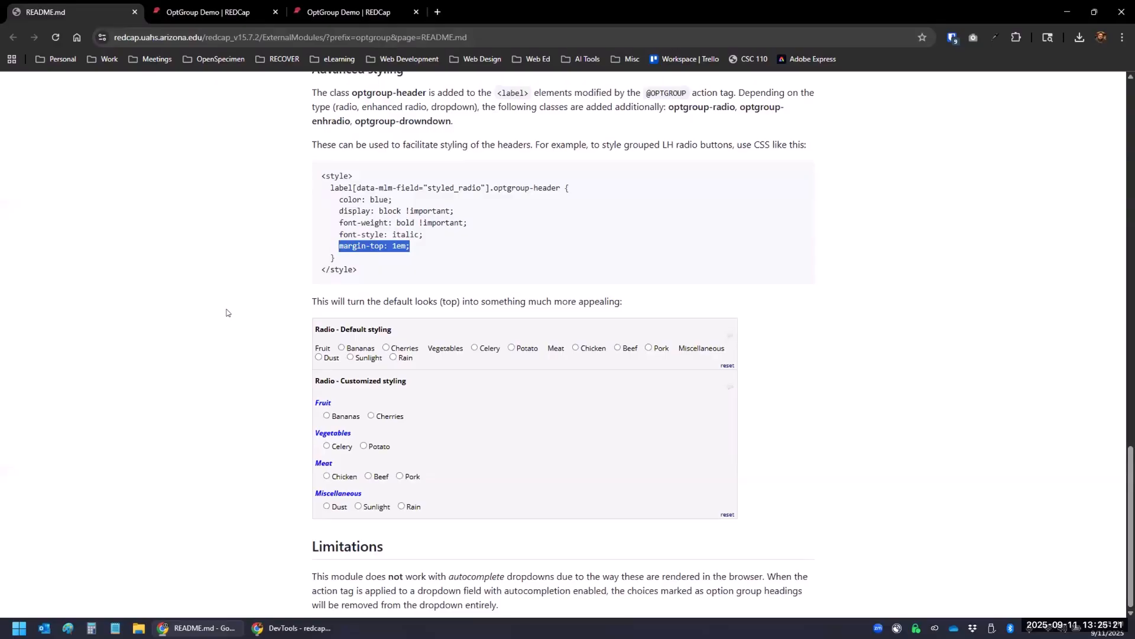
scroll(238, 317, up, 10)
scroll(238, 318, up, 8)
scroll(602, 177, up, 1)
scroll(305, 288, down, 10)
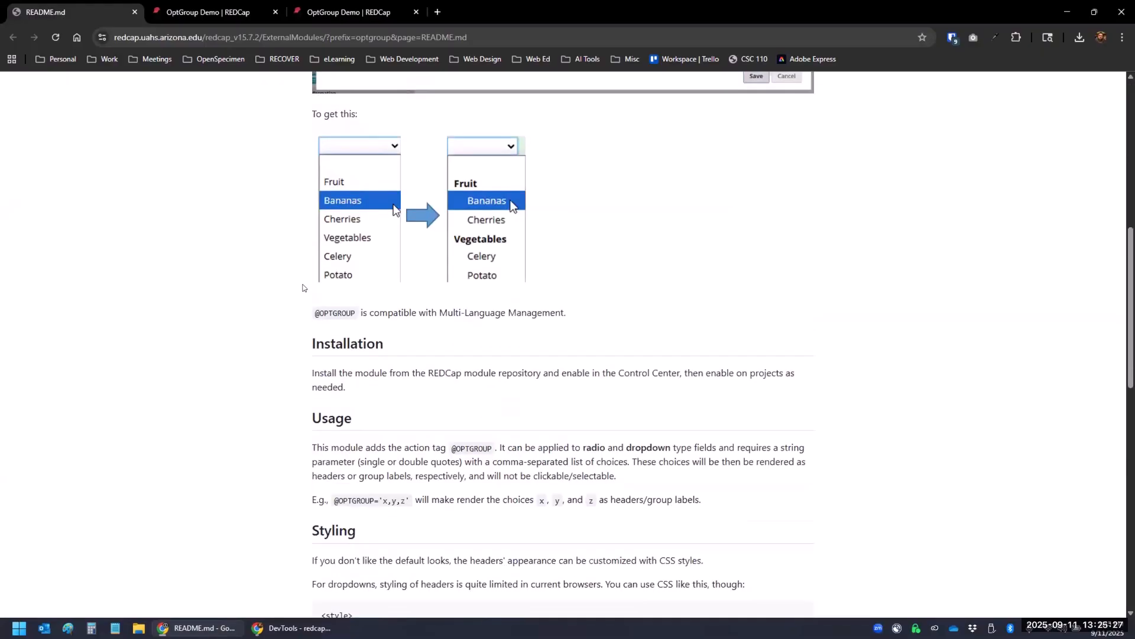
scroll(239, 296, down, 2)
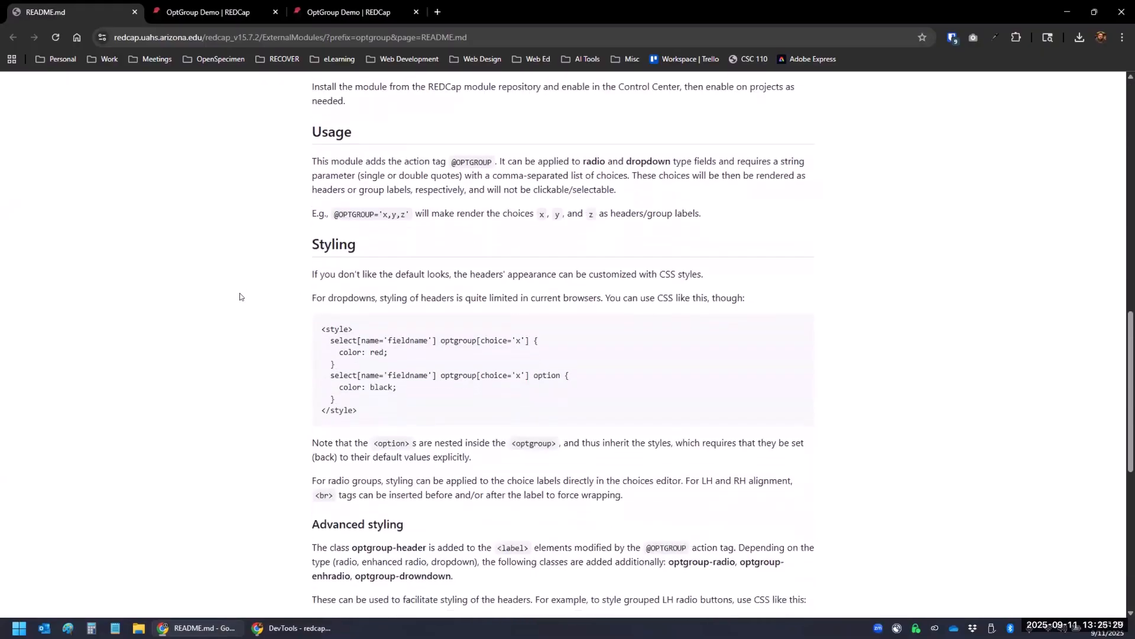
scroll(366, 329, down, 6)
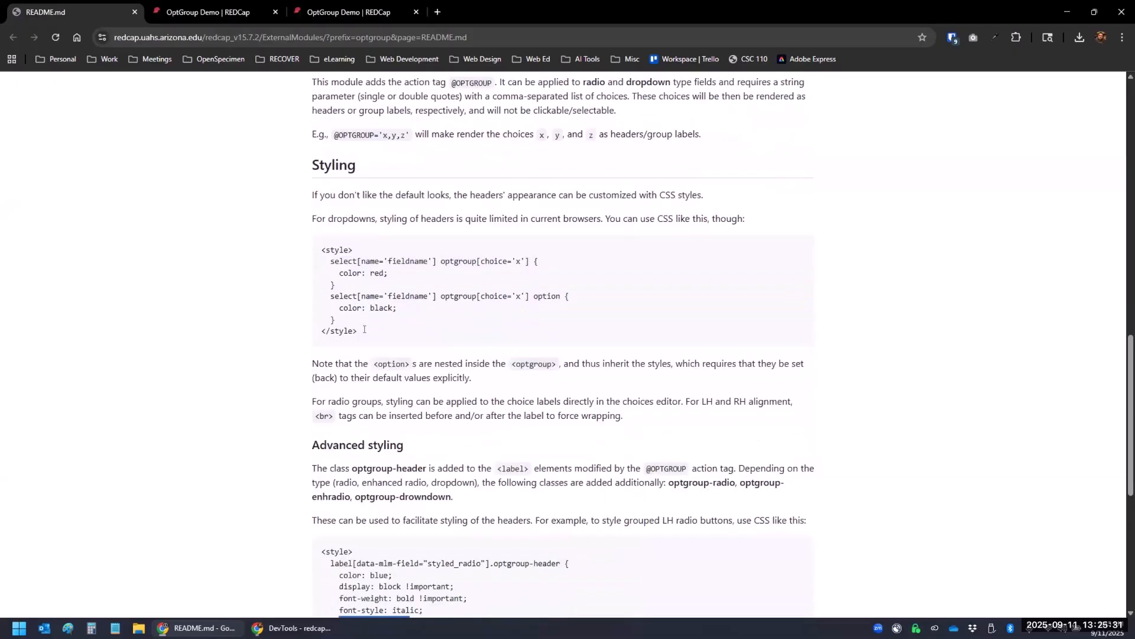
scroll(275, 367, down, 1)
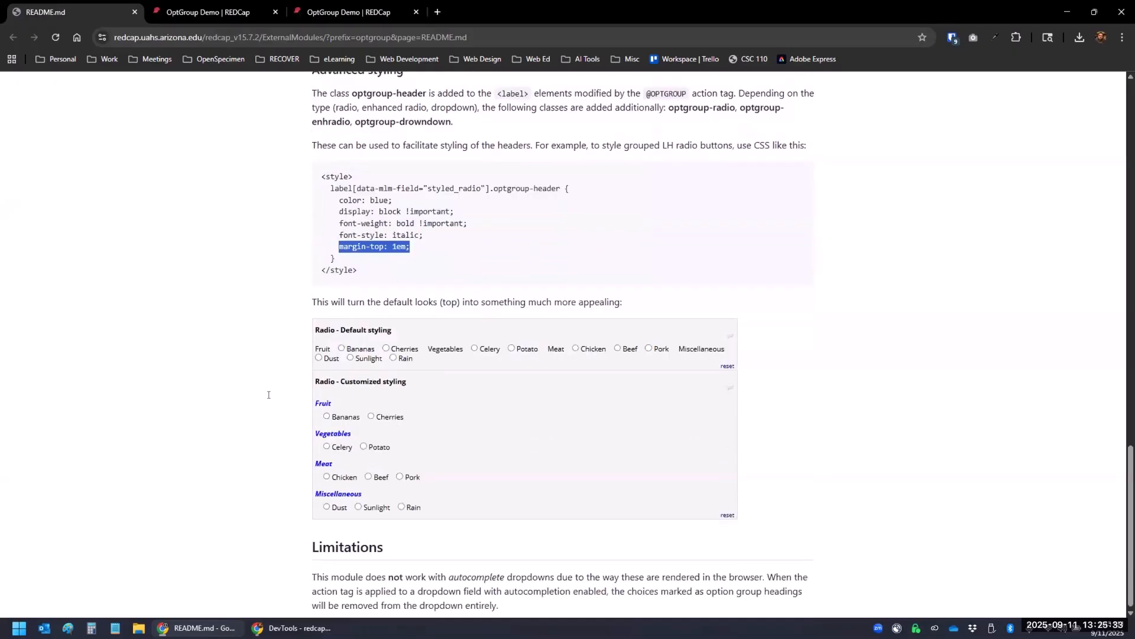
click(366, 17)
click(848, 94)
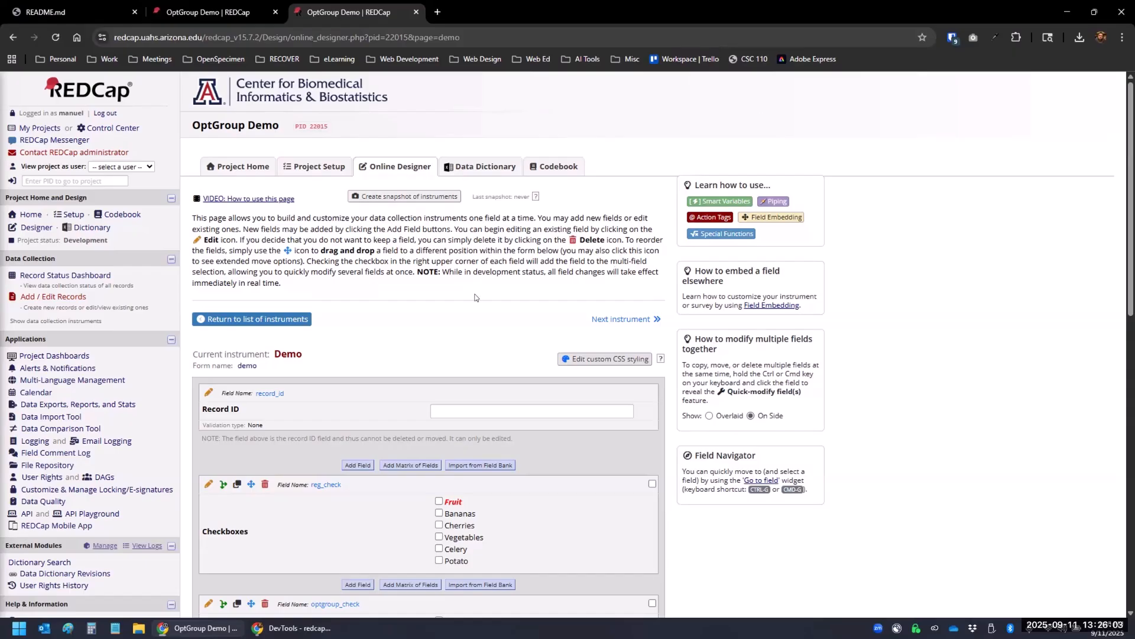
- In the other designer tab, open the reg_check field, review its choice coding, and close it without saving
scroll(451, 288, down, 1)
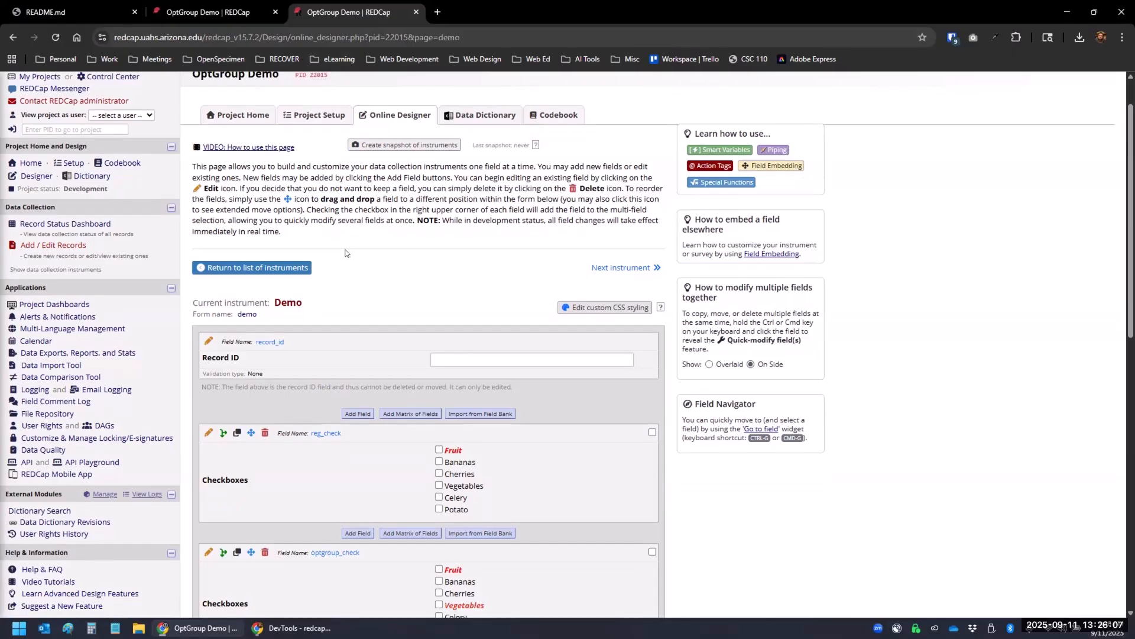
key(ctrl+Page_Up)
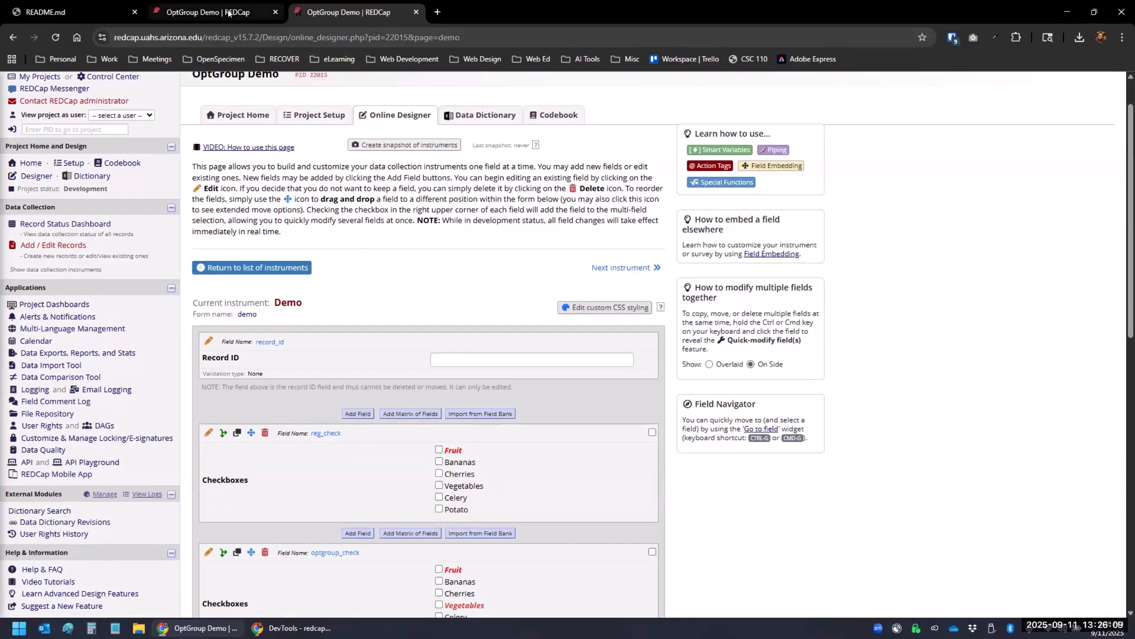
scroll(394, 280, down, 4)
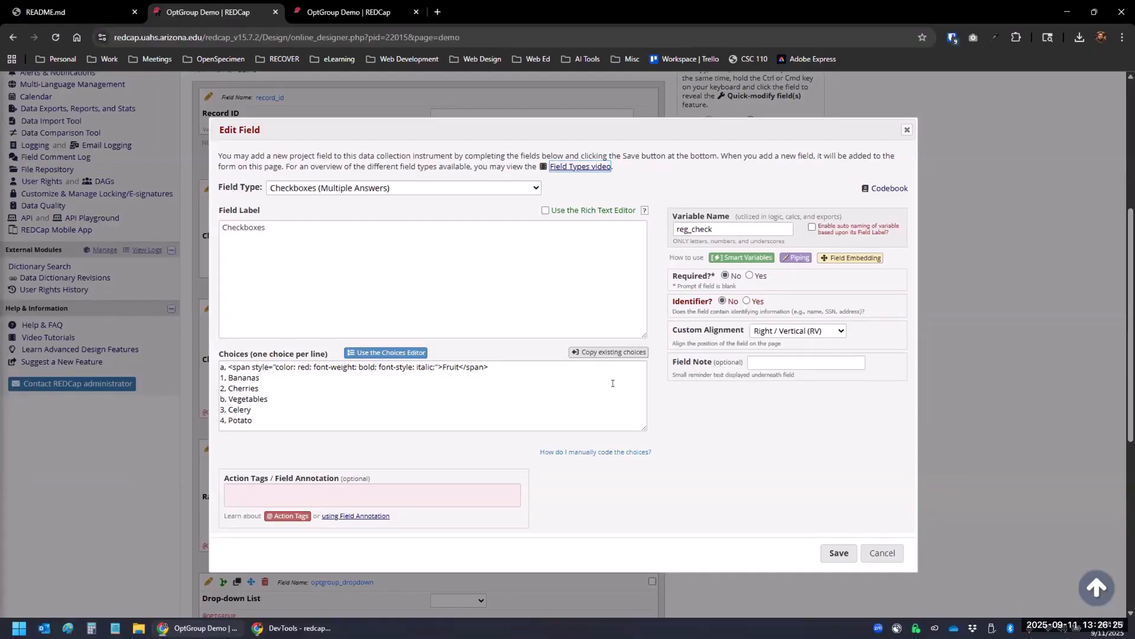
click(904, 131)
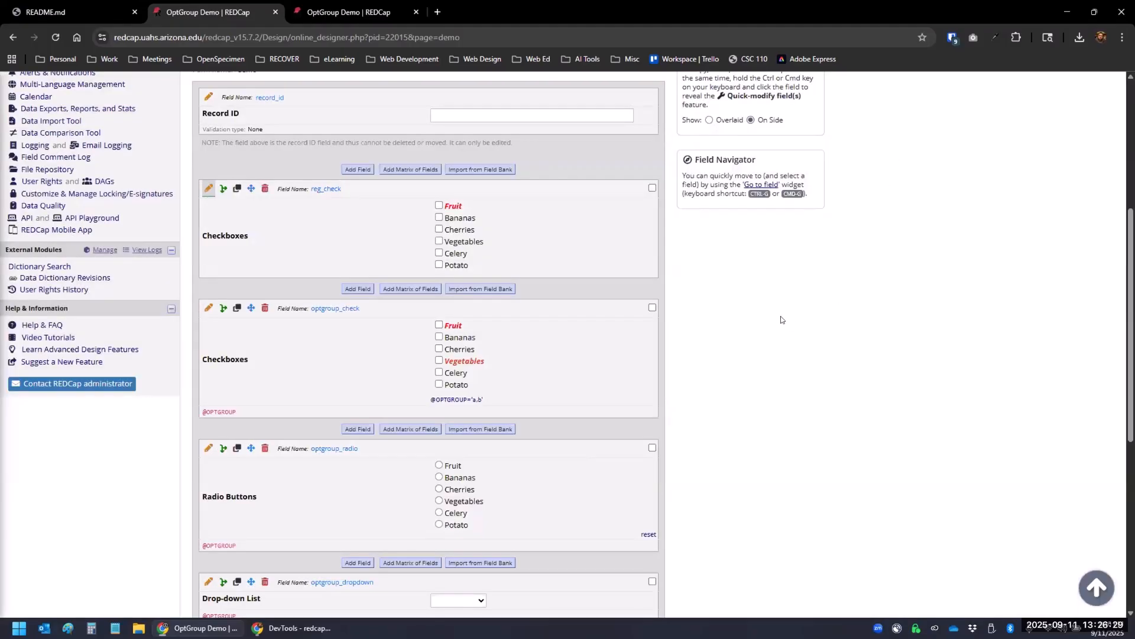
- Open the project Codebook and examine how the reg_check choices are coded and labelled
scroll(780, 319, up, 3)
click(127, 102)
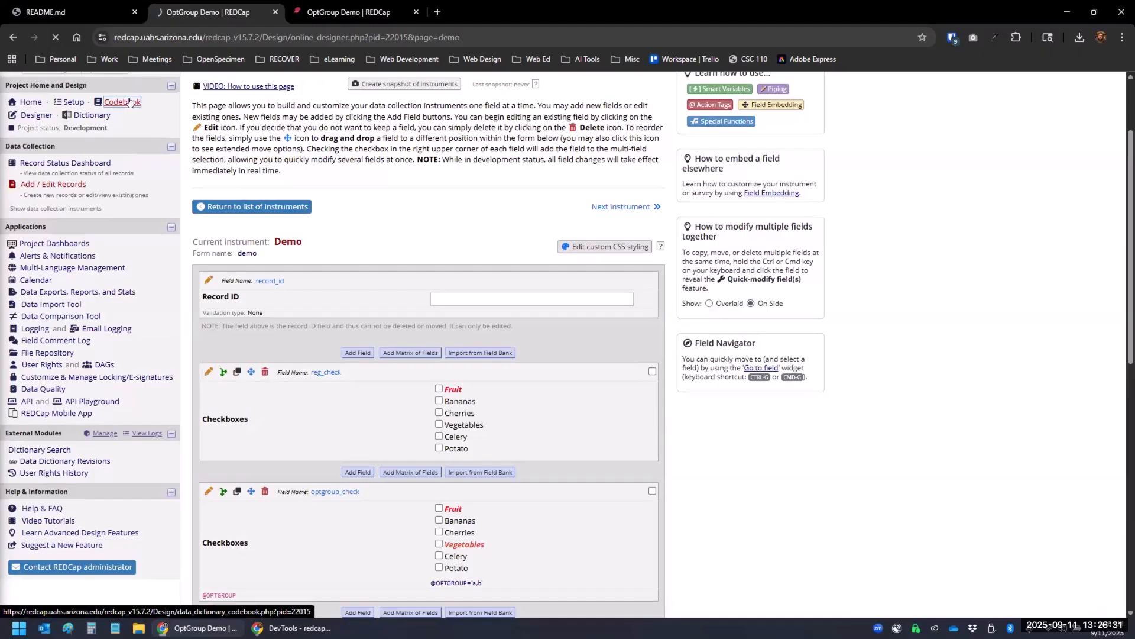
scroll(513, 260, down, 3)
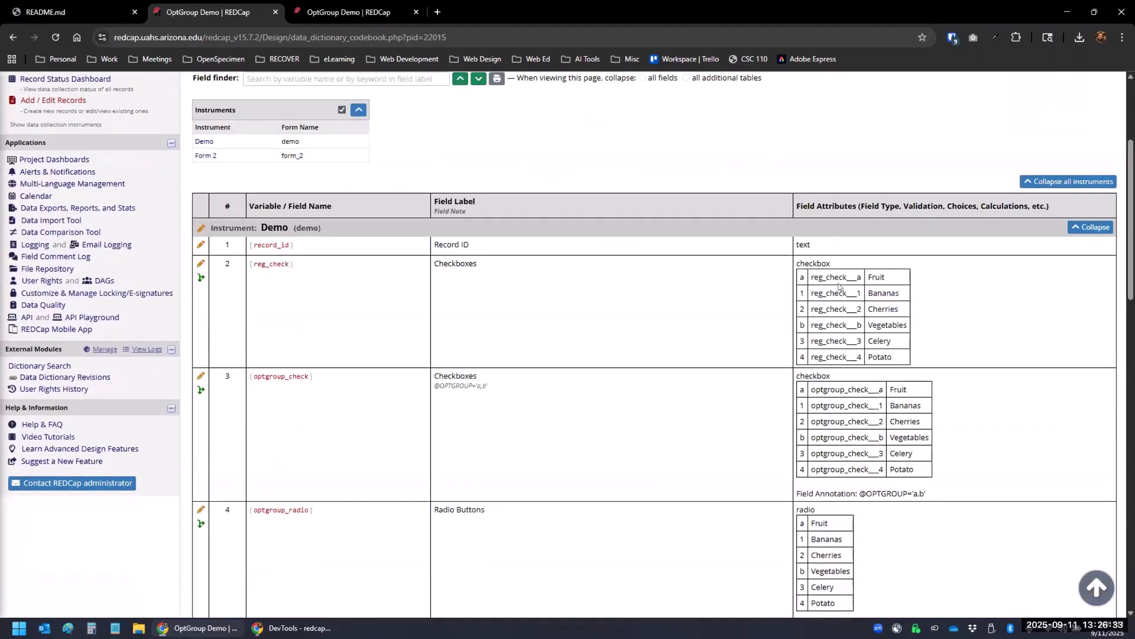
drag(810, 278, 862, 280)
click(886, 280)
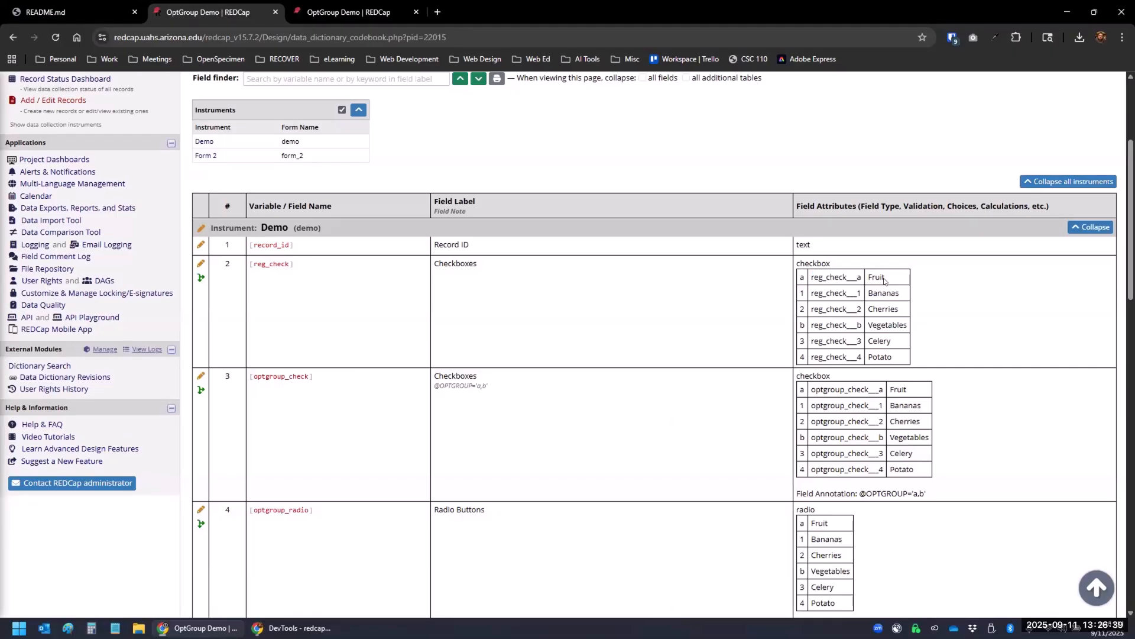